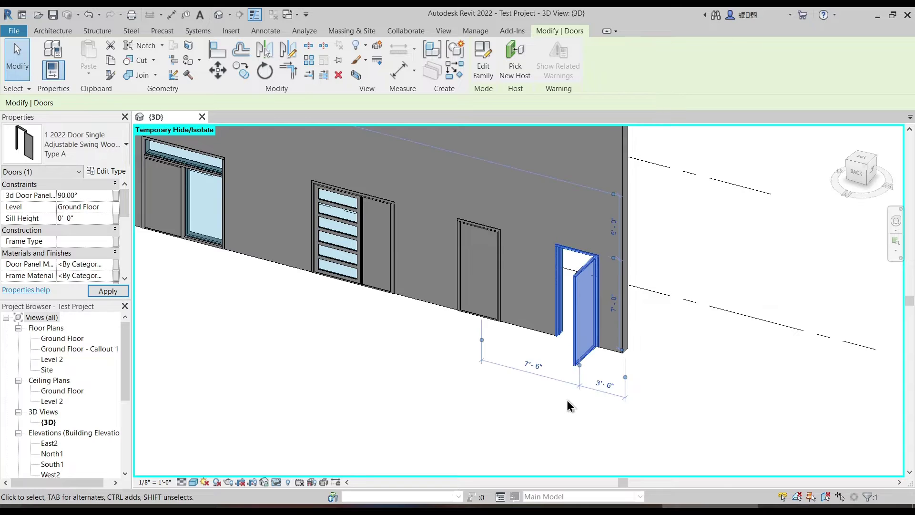
Step: Examine the opened single door in the 3D view, and open the Ground Floor plan to compare its swing symbol
left_click(568, 400)
scroll(574, 390, "up", 2)
middle_click_drag(561, 403, 549, 391, "shift")
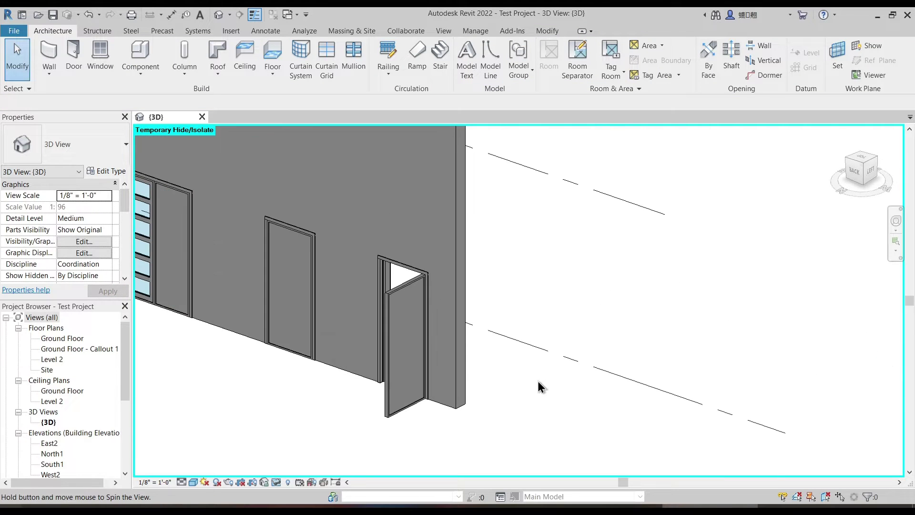
middle_click_drag(496, 402, 546, 389)
double_click(55, 339)
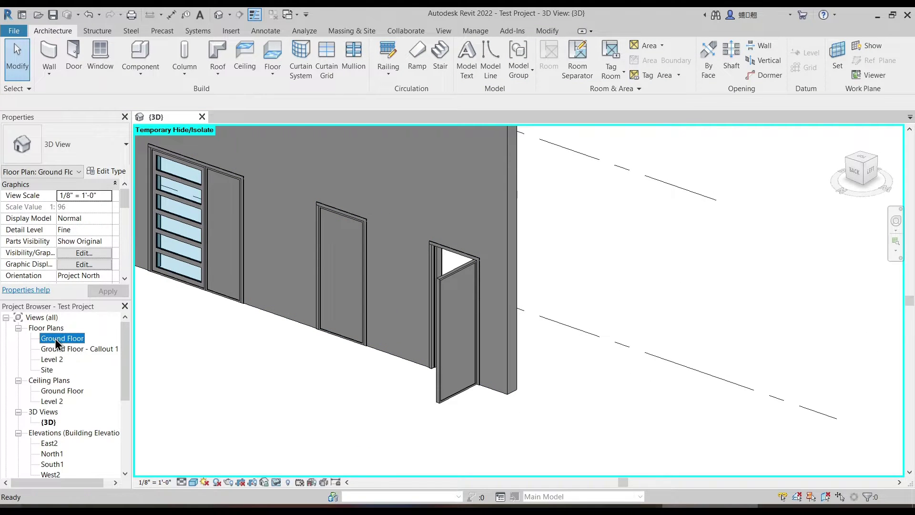
scroll(484, 301, "up", 6)
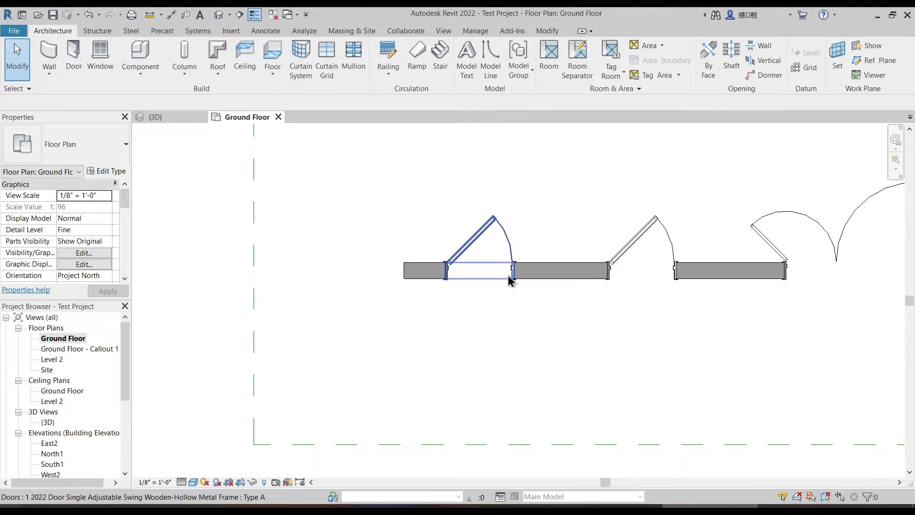
Step: Return to the 3D view and inspect the opened door panel from several angles
left_click(156, 117)
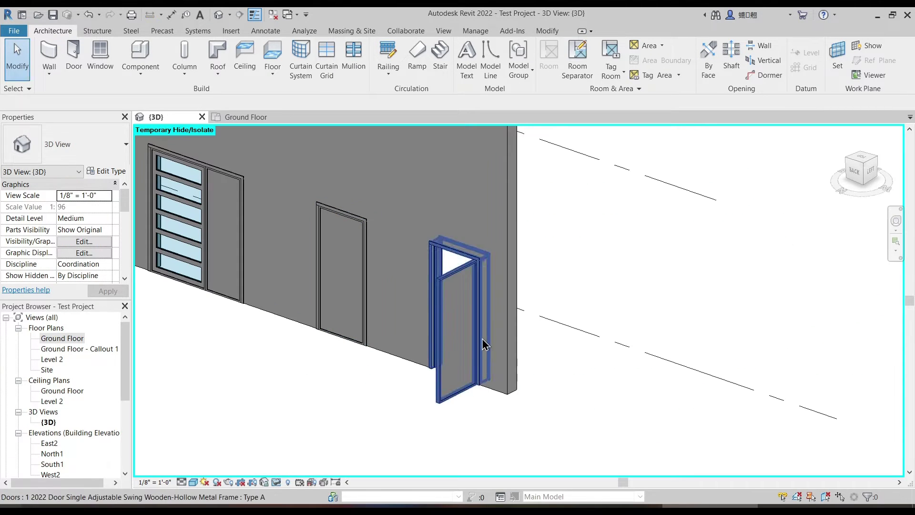
left_click(435, 392)
middle_click_drag(435, 392, 530, 393, "shift")
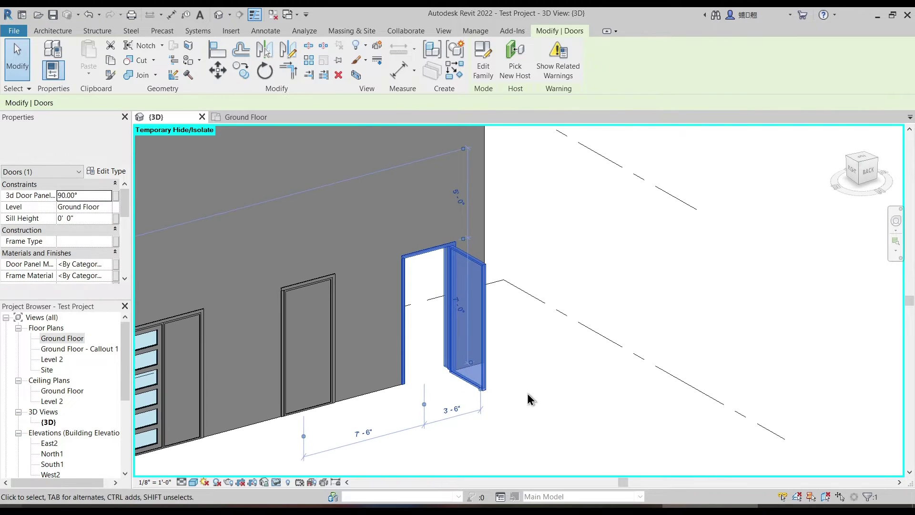
left_click(529, 392)
scroll(452, 344, "up", 2)
scroll(453, 347, "down", 2)
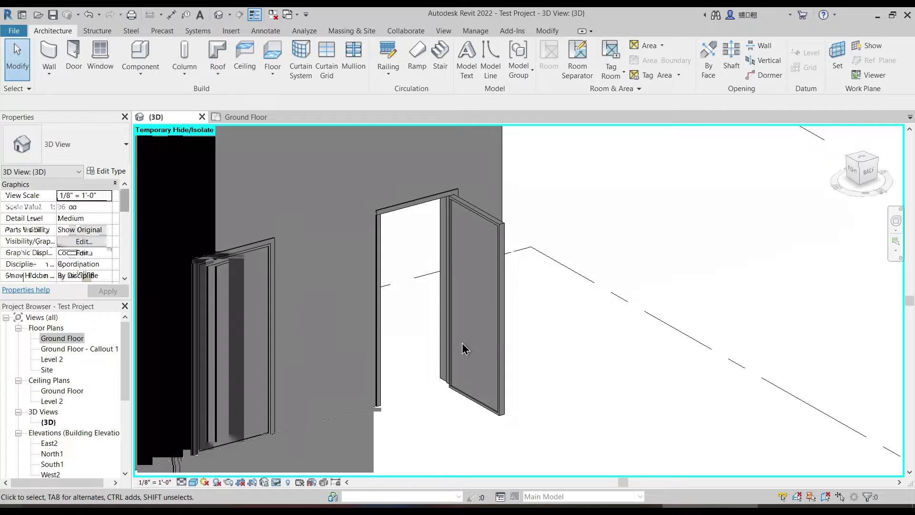
scroll(492, 343, "down", 2)
scroll(492, 342, "down", 2)
middle_click_drag(445, 360, 474, 394, "shift")
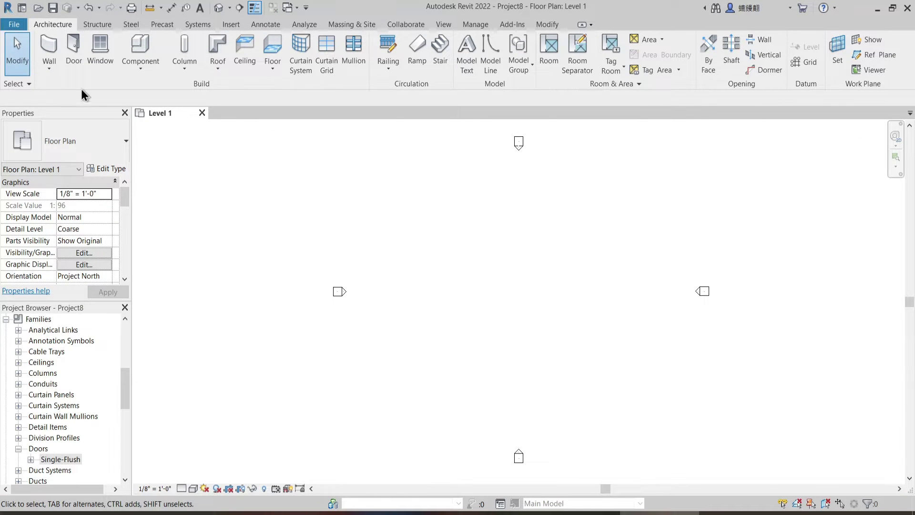
Step: Draw a straight horizontal Generic - 8" wall about 60' long in the middle of Project8's Level 1 plan
left_click(51, 53)
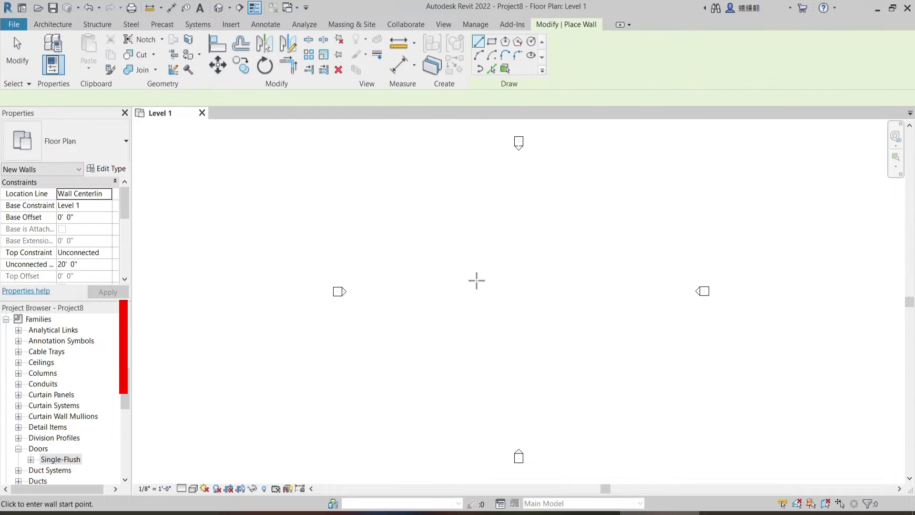
left_click(432, 277)
left_click(564, 277)
key("Escape")
key("Escape")
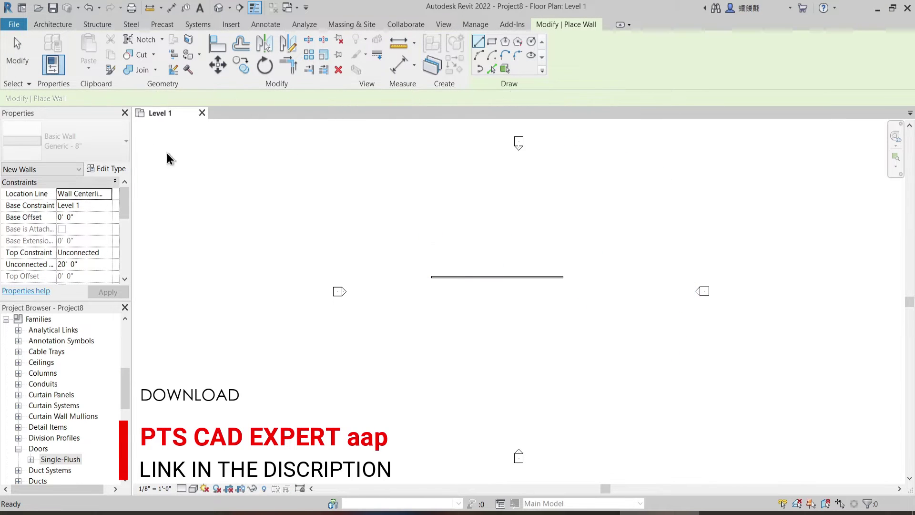
Step: Place a Single-Flush 36" x 84" door in the wall, about 16' 6" from its west end
left_click(57, 24)
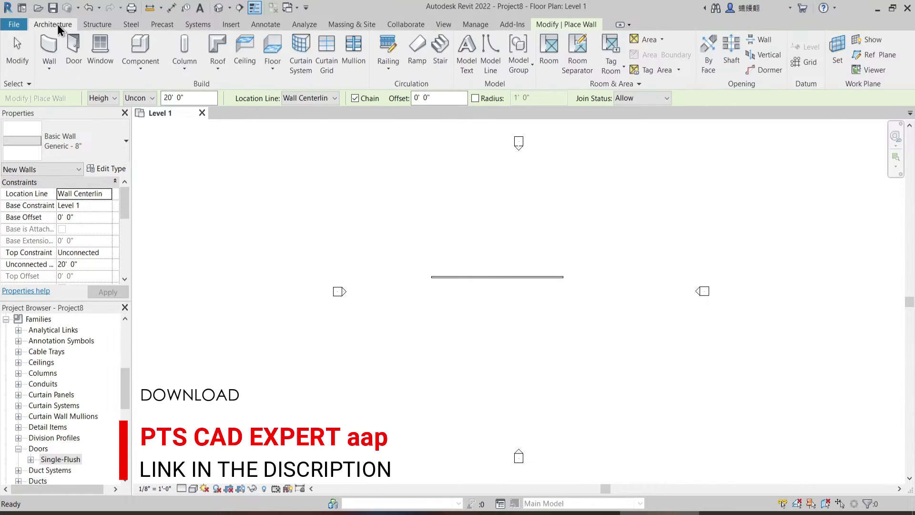
left_click(74, 51)
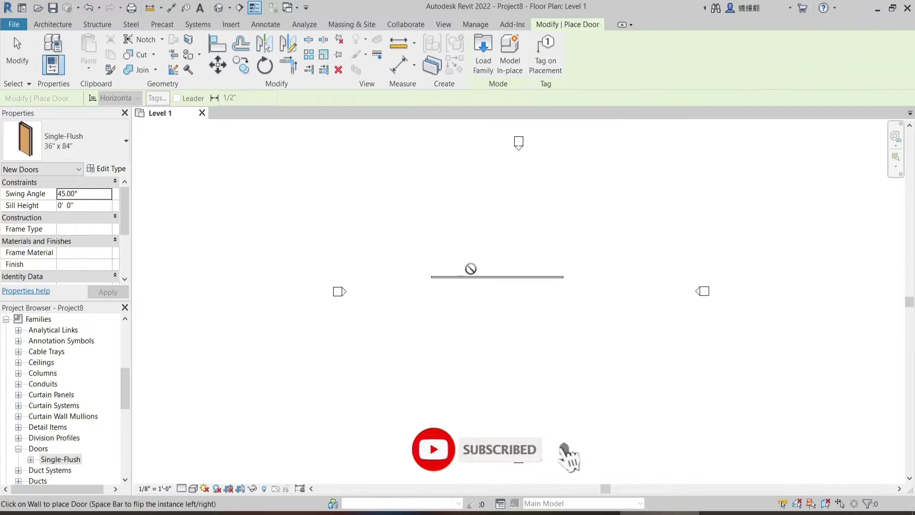
scroll(467, 276, "up", 5)
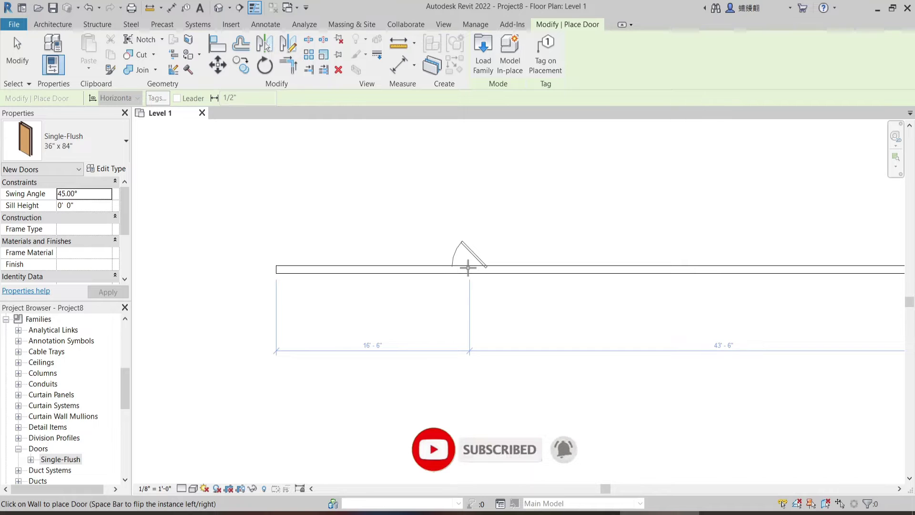
left_click(468, 268)
scroll(499, 226, "up", 2)
key("Escape")
key("Escape")
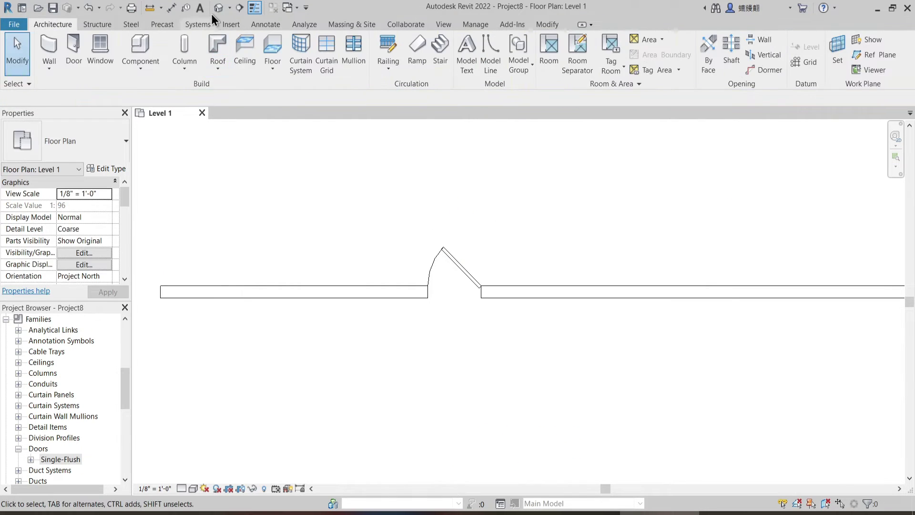
Step: Open the default 3D view and display the wall and door with shaded surfaces
left_click(218, 8)
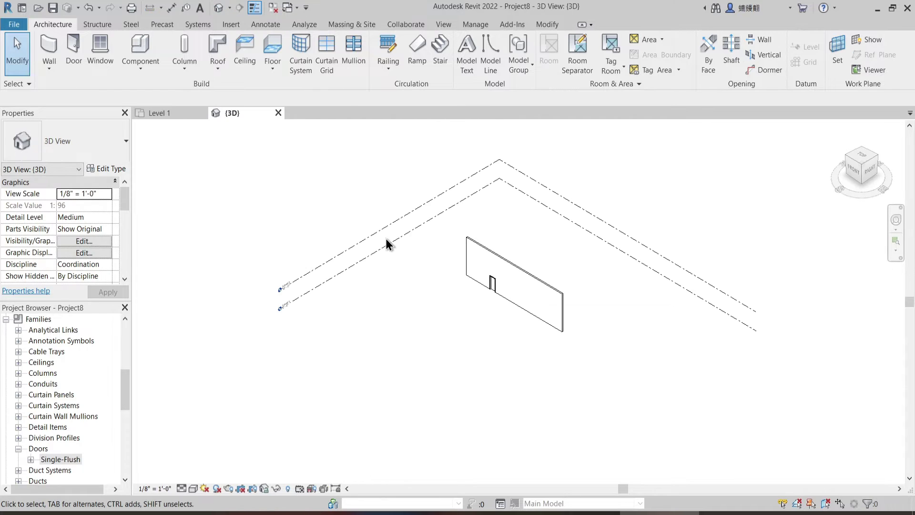
middle_click_drag(480, 328, 315, 488, "shift")
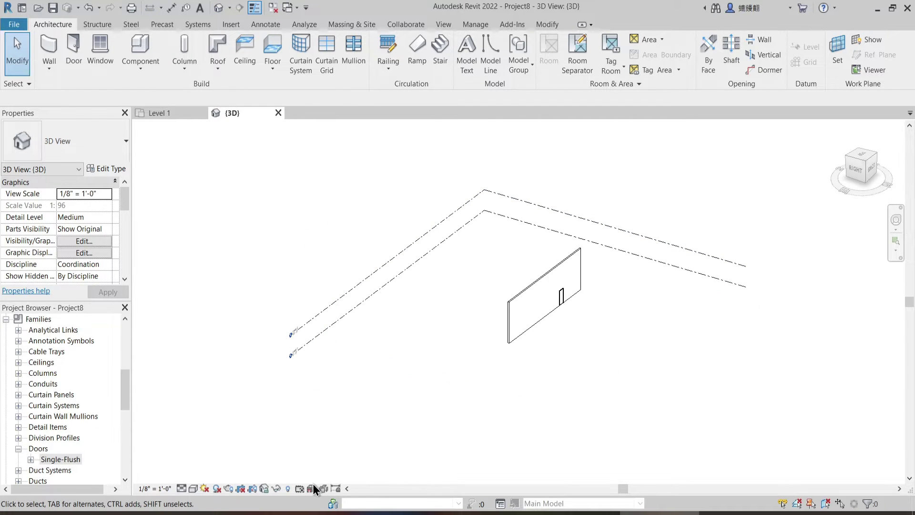
left_click(194, 488)
left_click(212, 455)
middle_click_drag(553, 381, 559, 380, "shift")
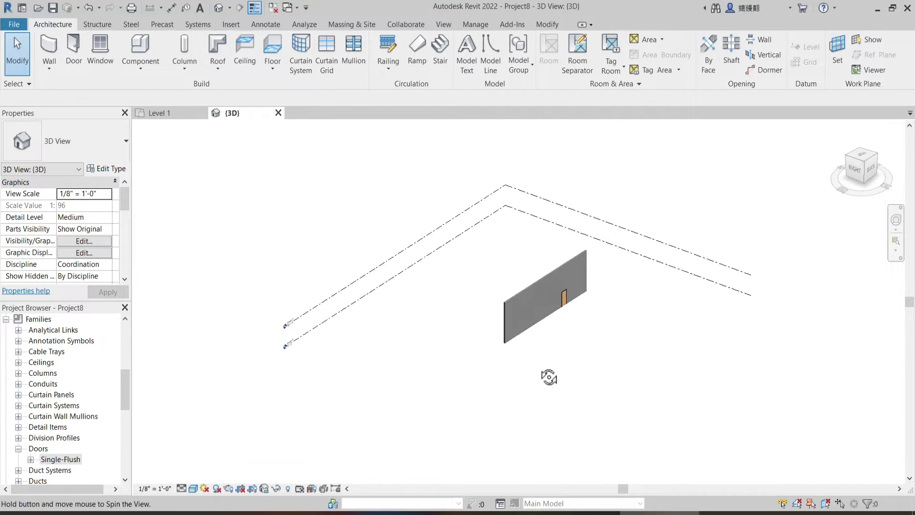
Step: Tile the 3D and Level 1 views side by side and fit the model in both
scroll(573, 313, "up", 5)
key("w")
key("t")
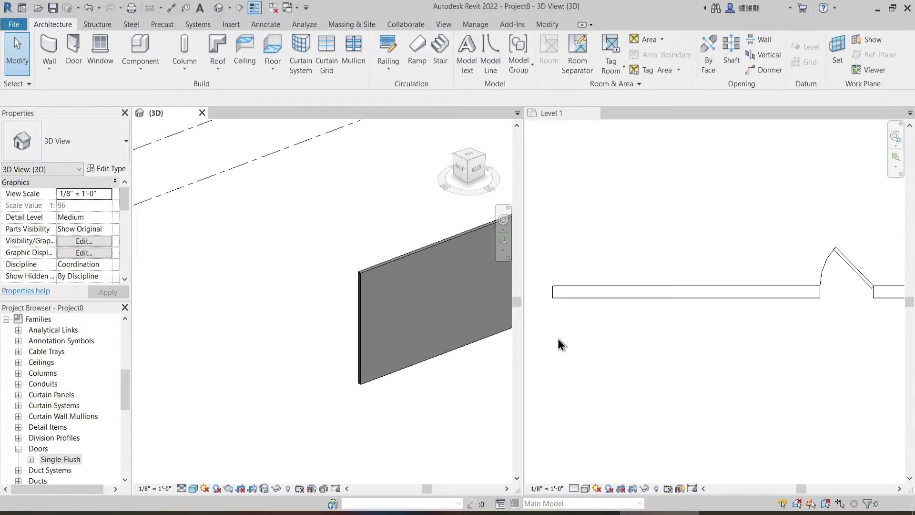
key("z")
key("a")
scroll(362, 315, "up", 3)
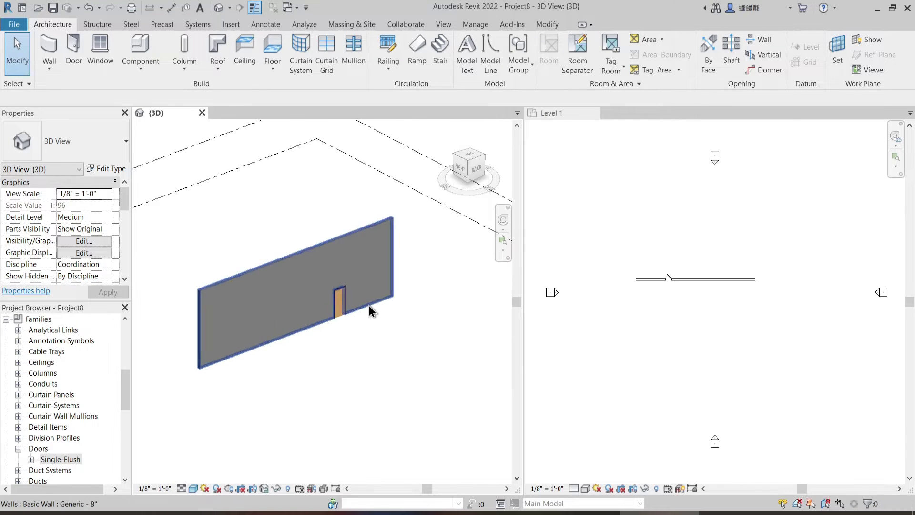
Step: Select the door in the Level 1 plan and review the parameters in its type properties
left_click(680, 326)
scroll(678, 250, "up", 4)
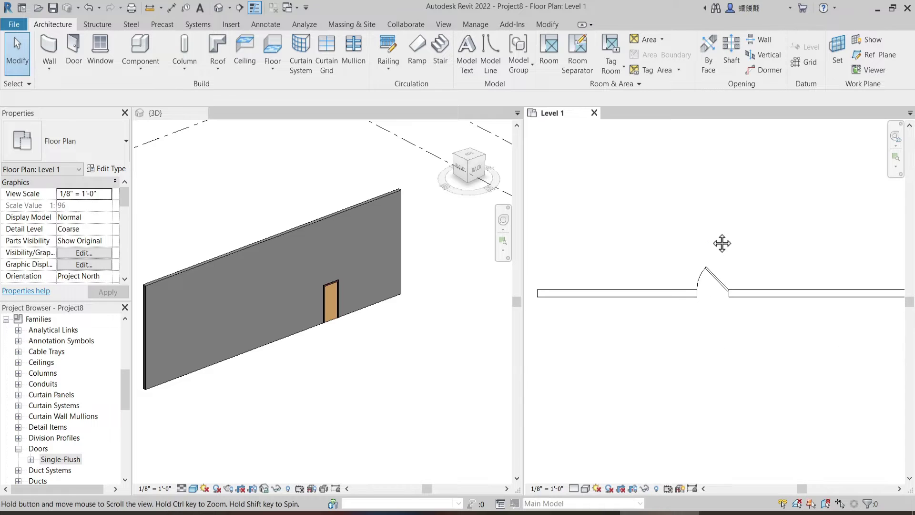
left_click(716, 279)
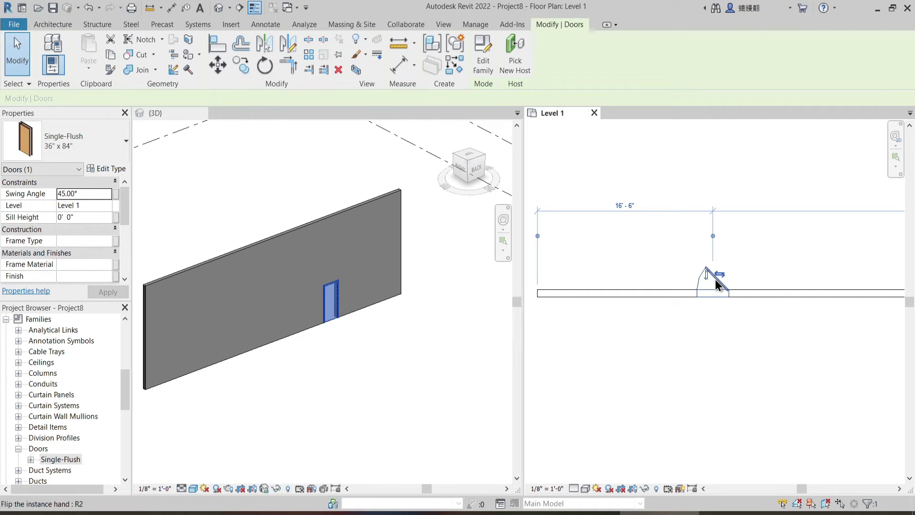
left_click(113, 170)
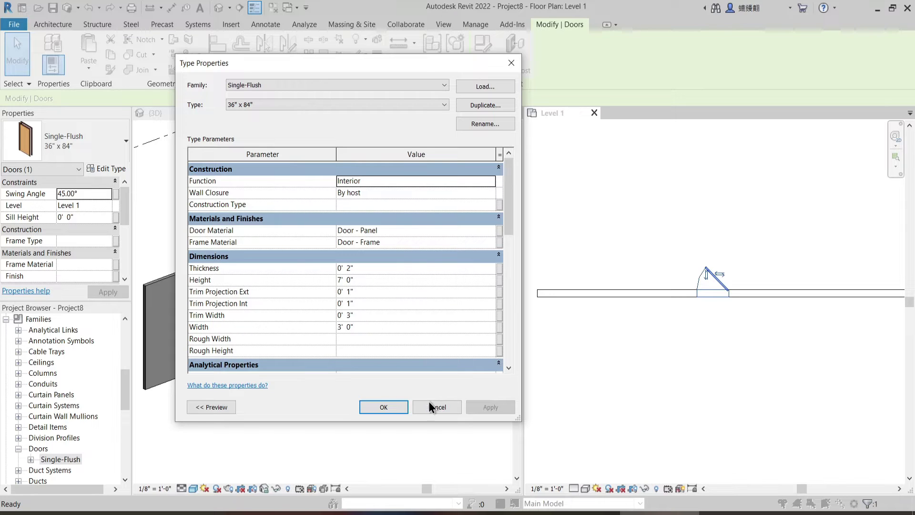
left_click(381, 408)
scroll(730, 299, "up", 4)
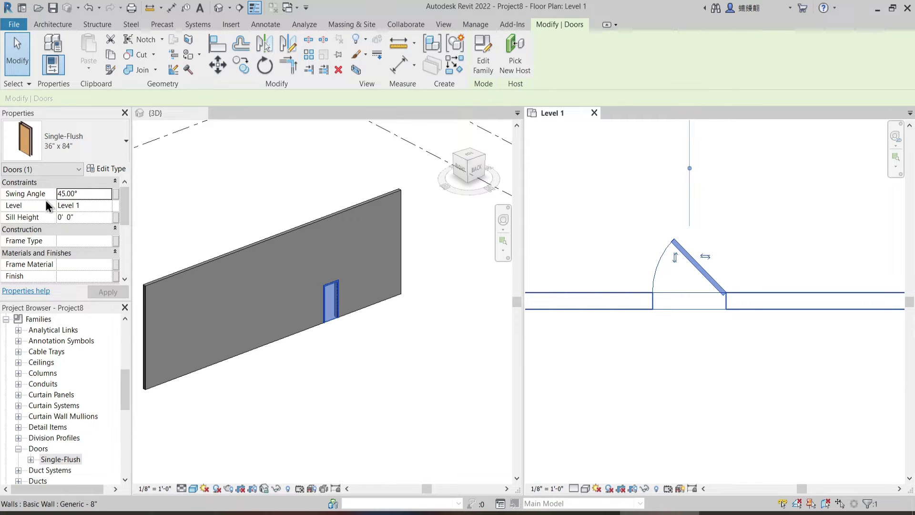
Step: Test the door's Swing Angle at 90° and 180°, set it to 0°, and check the door in 3D
left_click(85, 193)
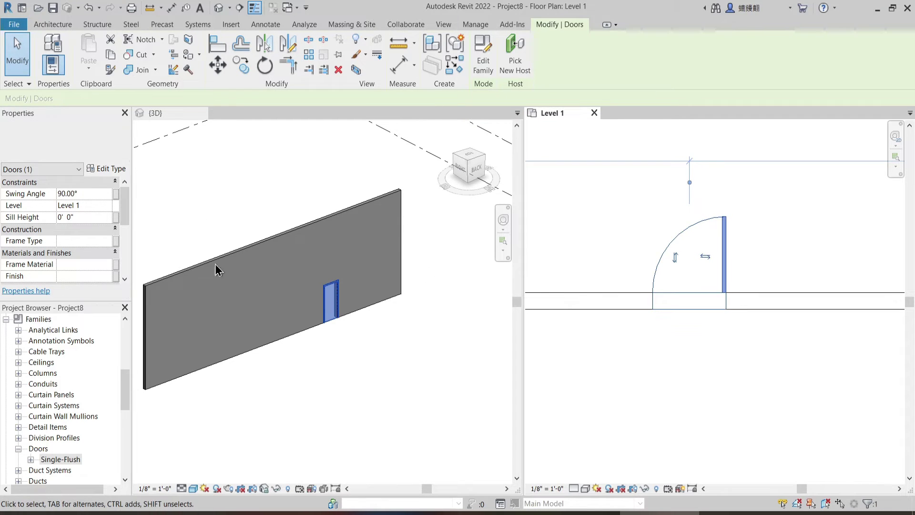
left_click(88, 194)
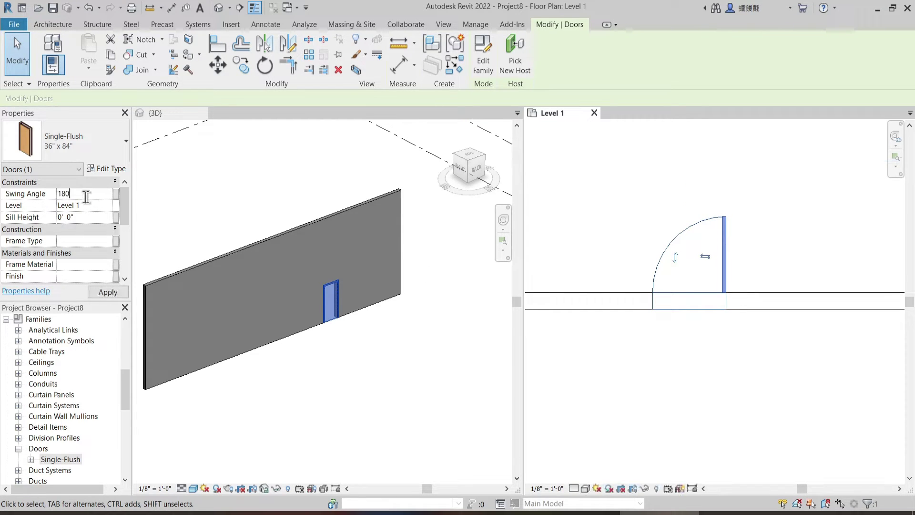
left_click(89, 193)
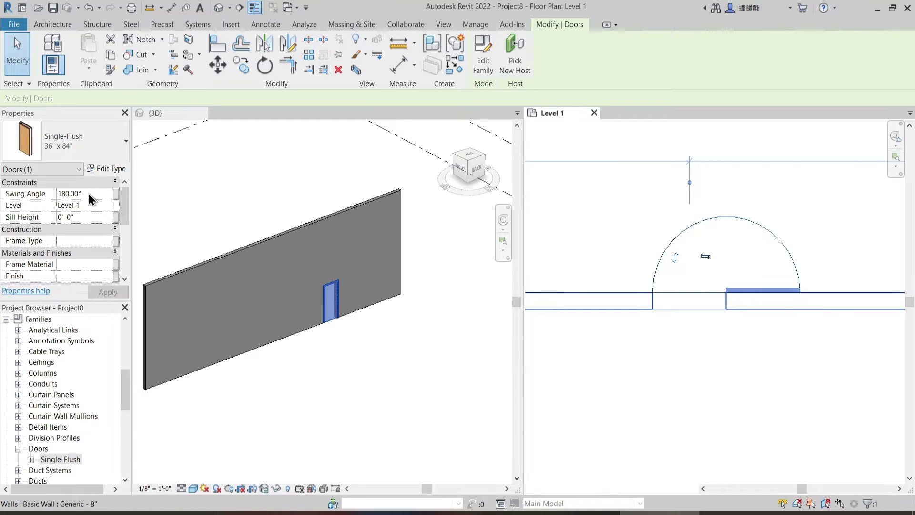
type("0")
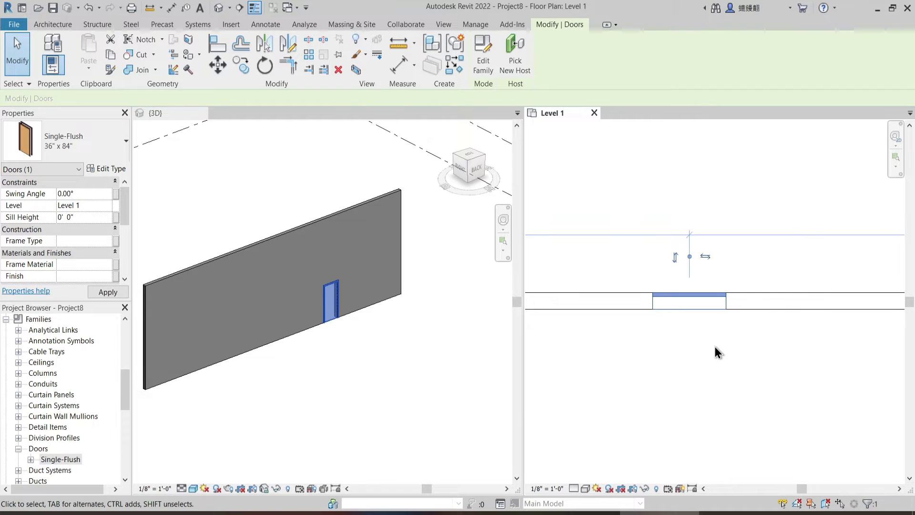
left_click(708, 348)
scroll(318, 320, "up", 3)
left_click(348, 351)
middle_click_drag(411, 349, 356, 382)
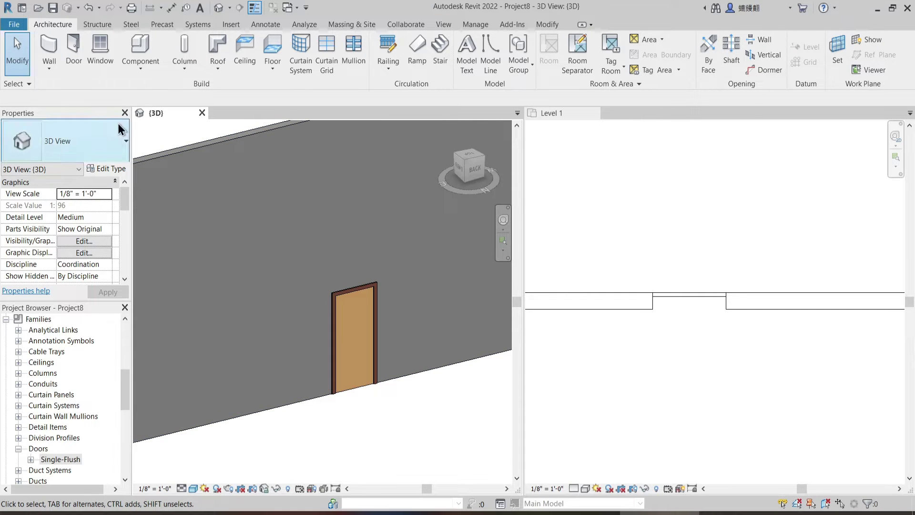
Step: Close the 3D view and open the selected Single-Flush door's family for editing
left_click(199, 116)
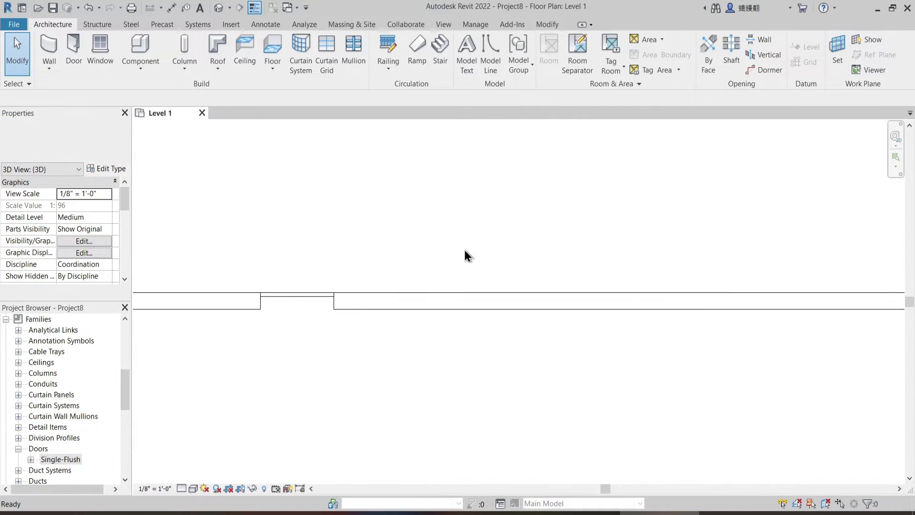
left_click(284, 295)
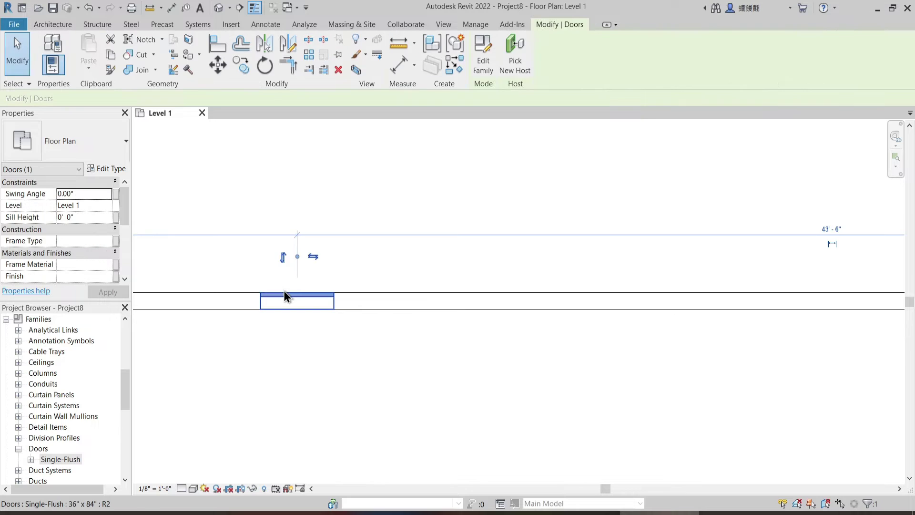
left_click(488, 62)
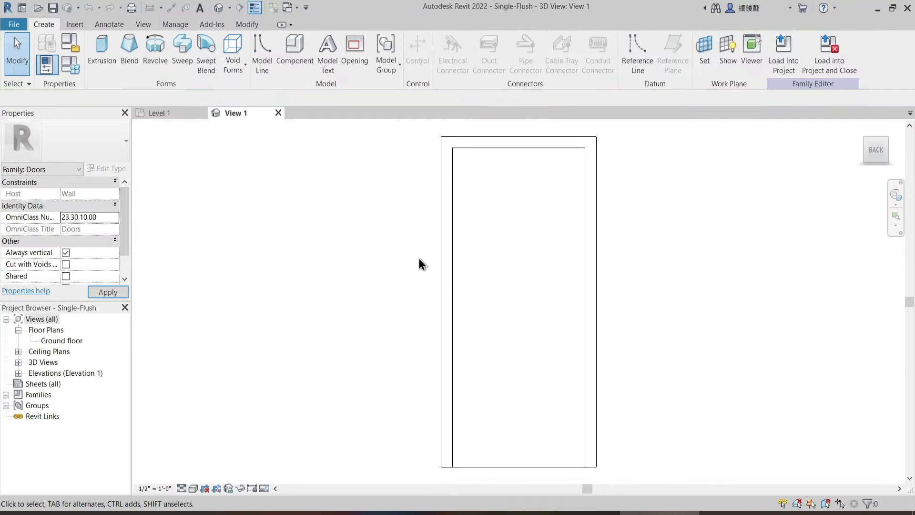
Step: Open the family's Ground floor plan, and close View 1 and the Level 1 view without saving Project8
double_click(59, 340)
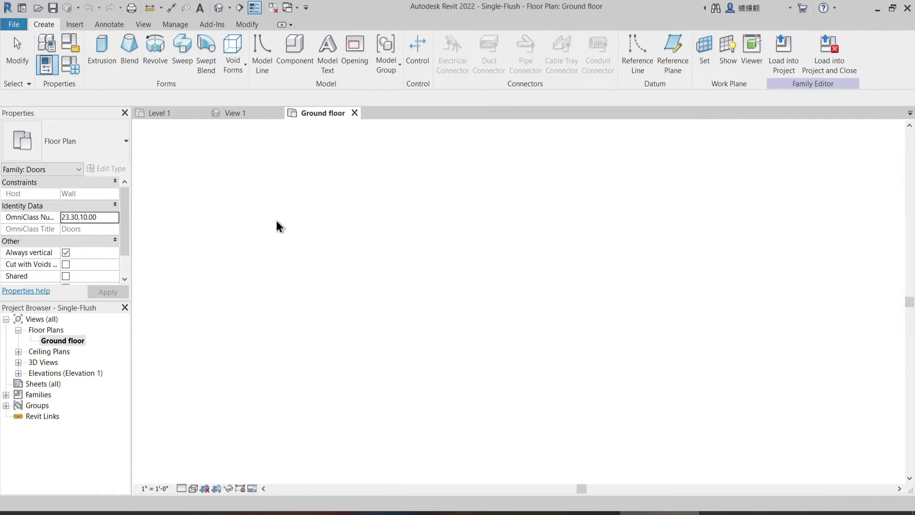
left_click(278, 113)
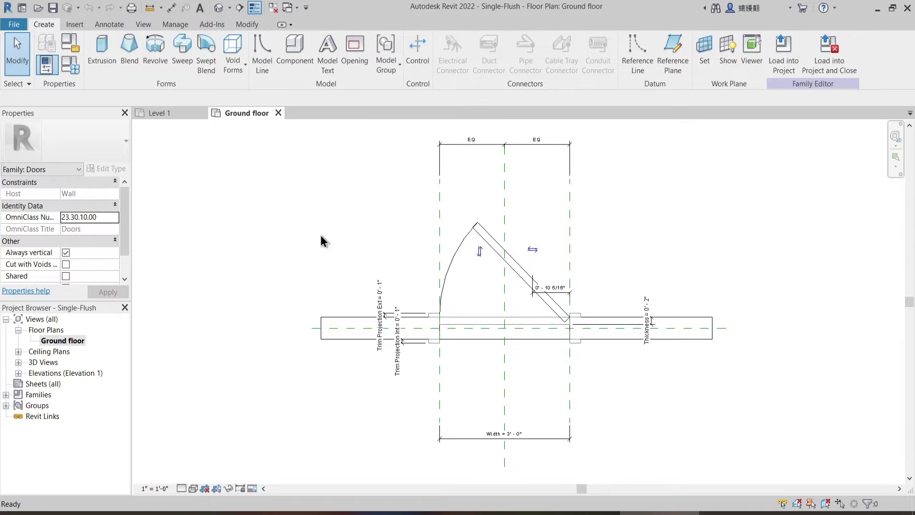
middle_click_drag(523, 226, 508, 245)
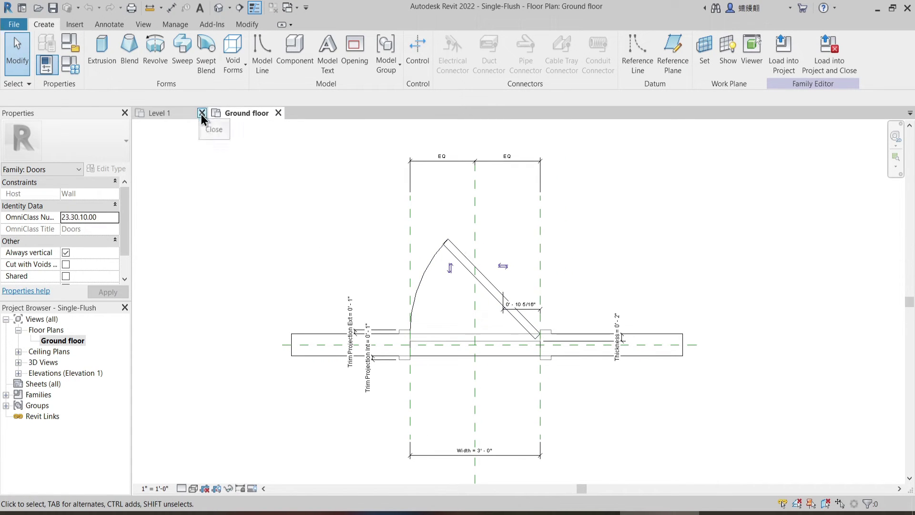
left_click(202, 113)
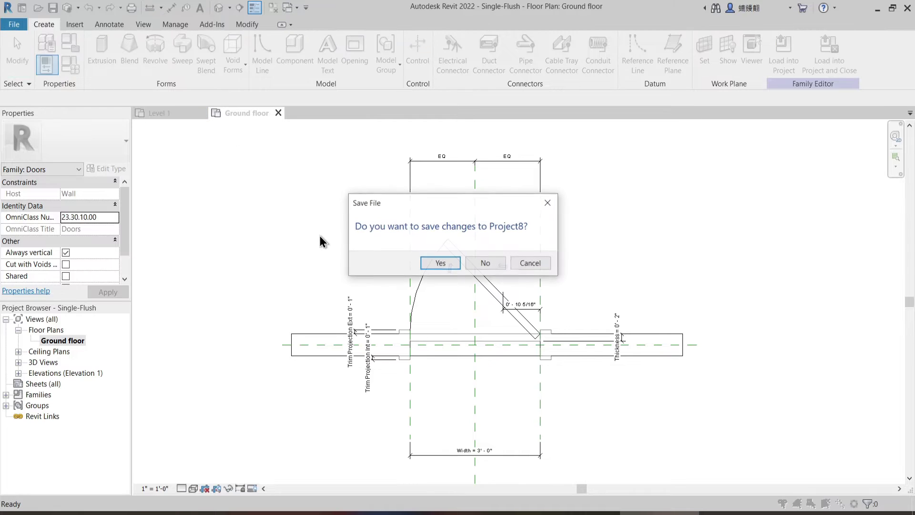
left_click(481, 260)
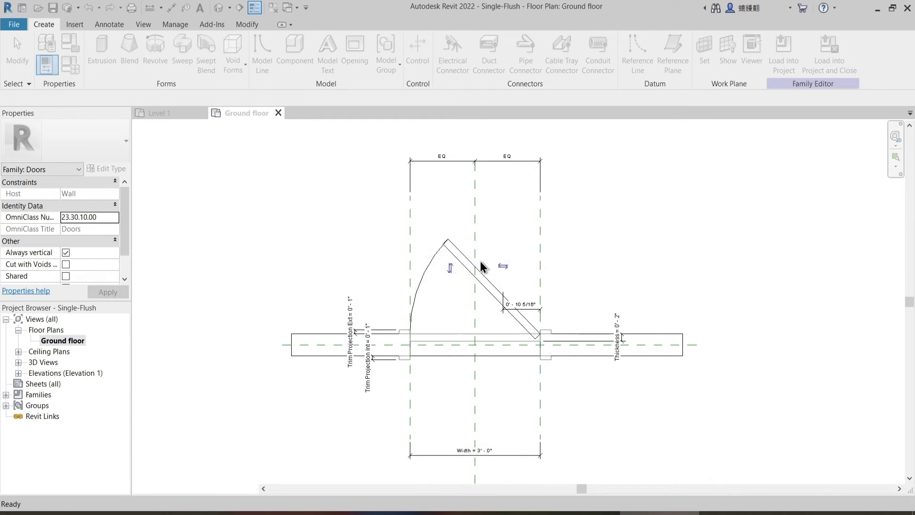
Step: Open the door family's default 3D view, set its visual style to Shaded, and view the door from an angle
left_click(218, 7)
middle_click_drag(484, 343, 348, 319, "shift")
left_click(195, 488)
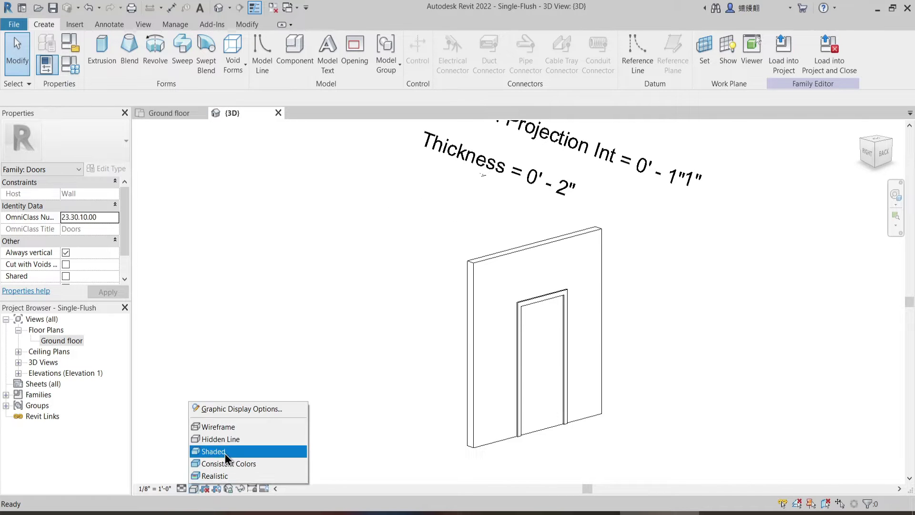
left_click(223, 452)
middle_click_drag(454, 306, 419, 353, "shift")
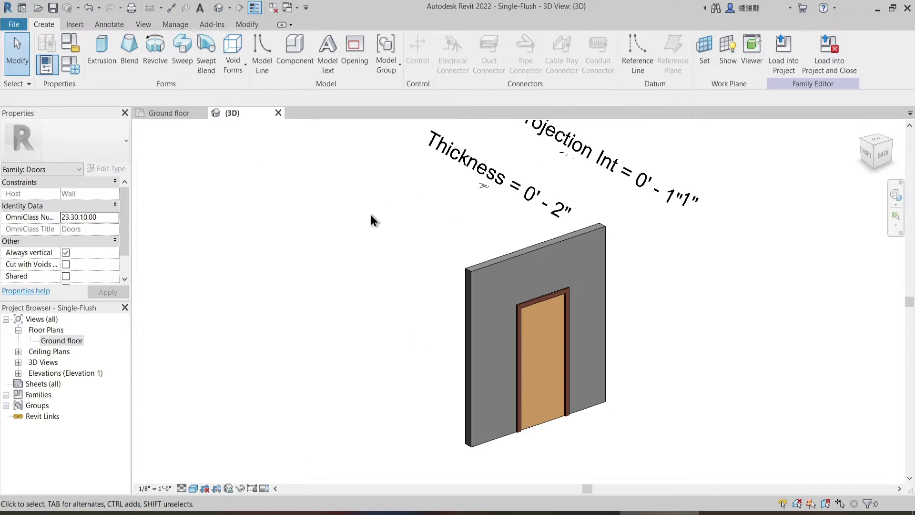
Step: Tile the 3D view beside the Ground floor plan, fit both views, and make the plan active
key("t")
key("z")
key("a")
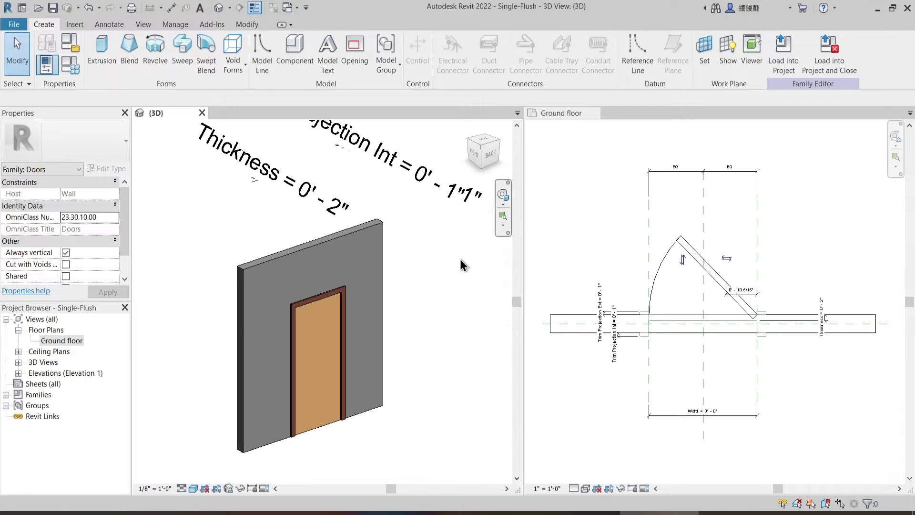
left_click(640, 270)
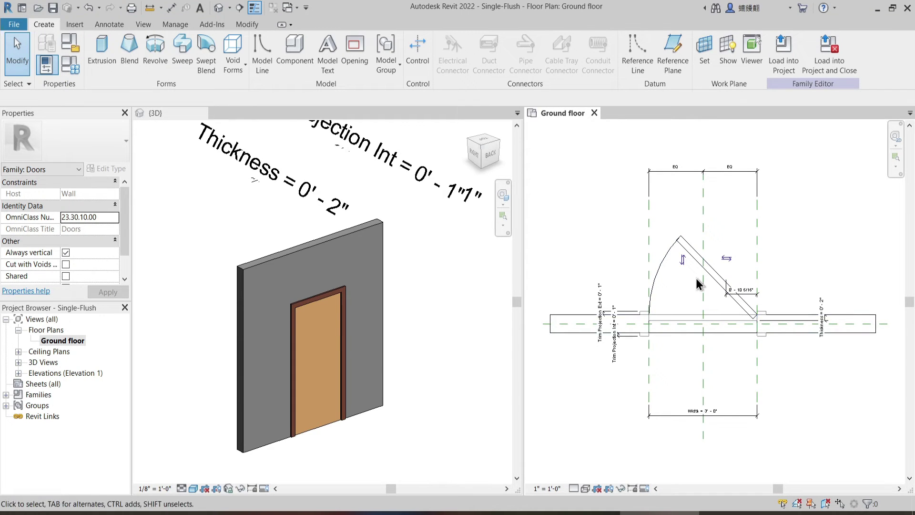
Step: Check the door panel extrusion in plan, and open the nested Door Swing-Single family for editing
middle_click_drag(717, 292, 751, 319)
scroll(752, 312, "up", 3)
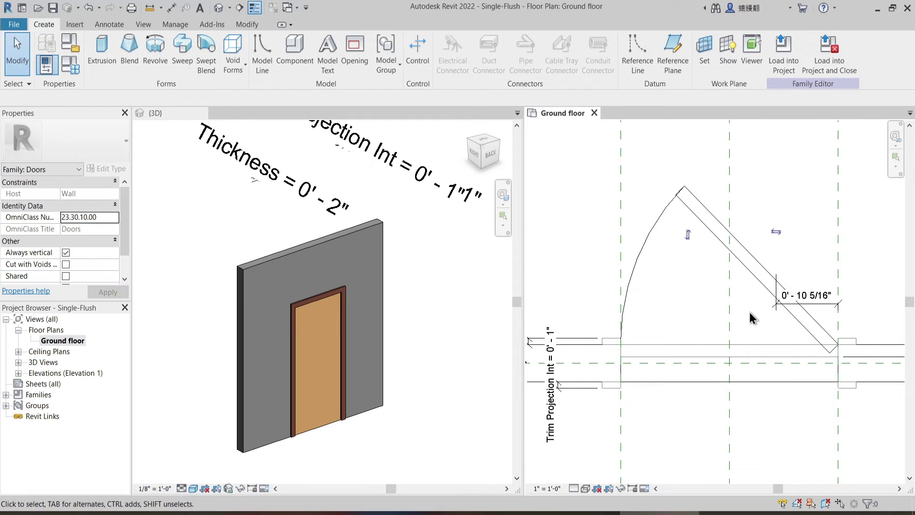
left_click(762, 345)
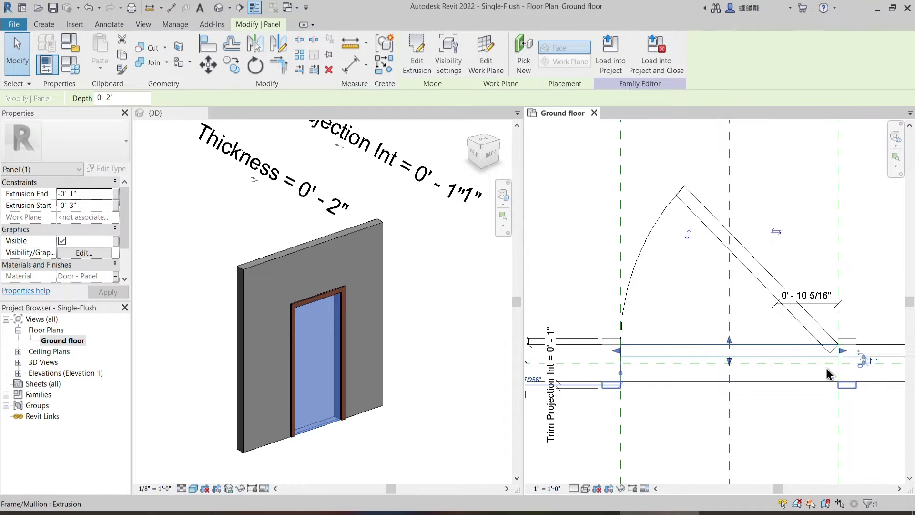
key("Escape")
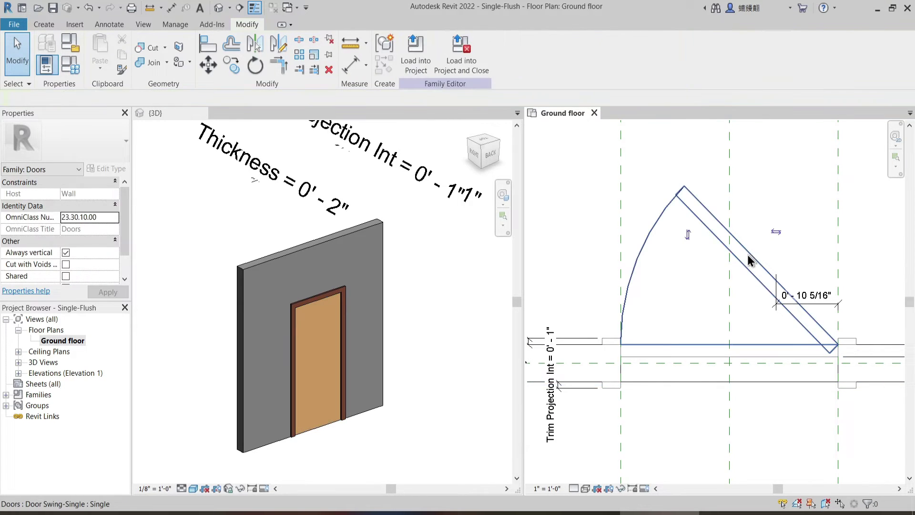
left_click(748, 255)
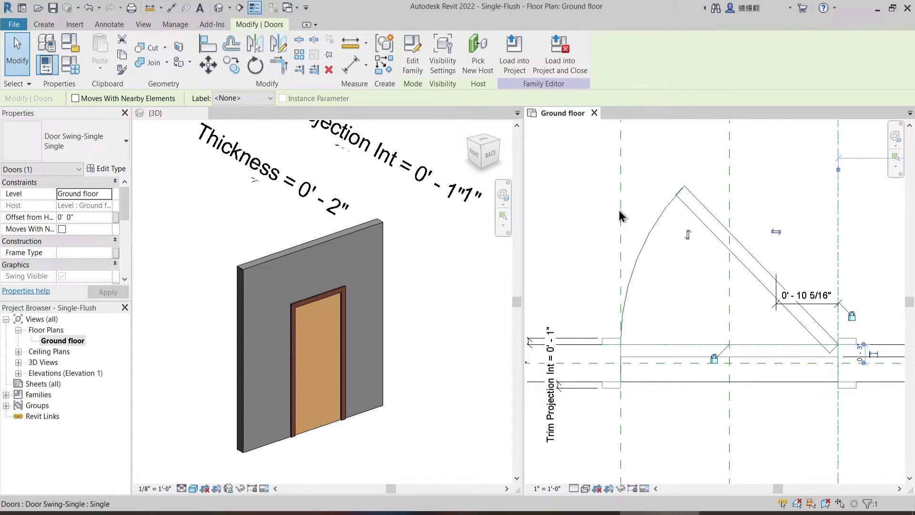
left_click(416, 72)
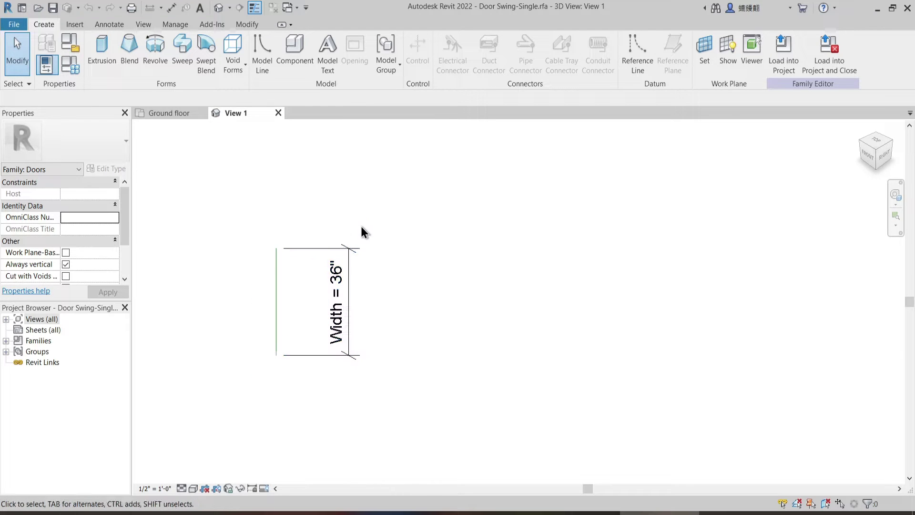
Step: Open the Ref. Level floor plan of the Door Swing-Single family to examine its swing geometry and angle dimensions
scroll(360, 228, "down", 1)
left_click(6, 319)
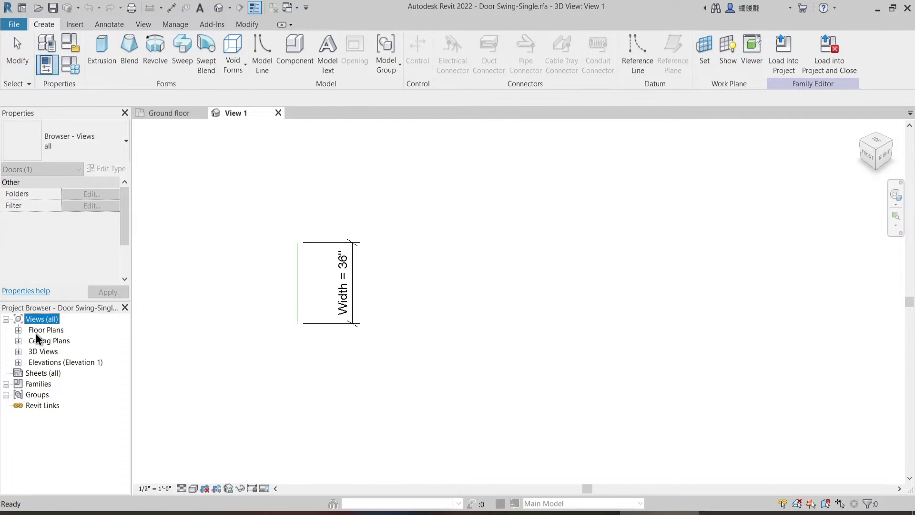
left_click(18, 330)
double_click(55, 340)
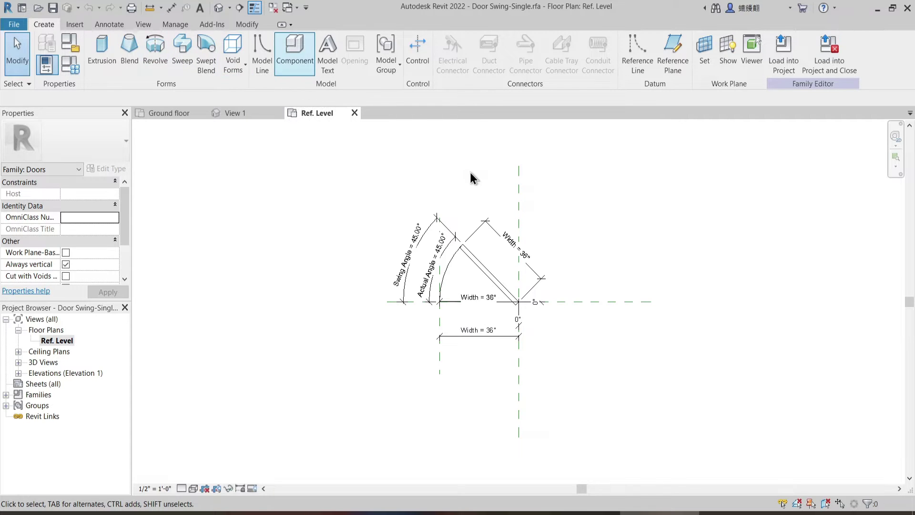
scroll(534, 220, "up", 2)
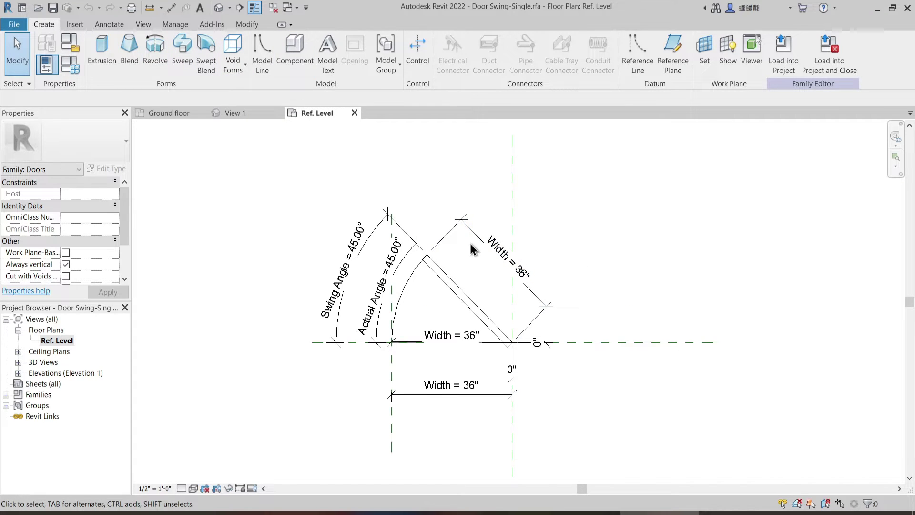
middle_click_drag(466, 299, 441, 309)
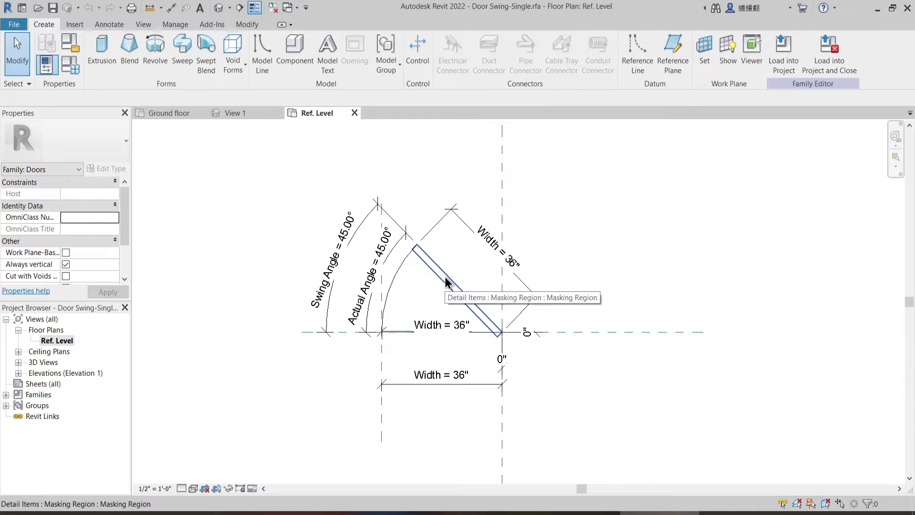
Step: Start a symbolic line to review the available line subcategories, and leave the command without drawing
left_click(114, 25)
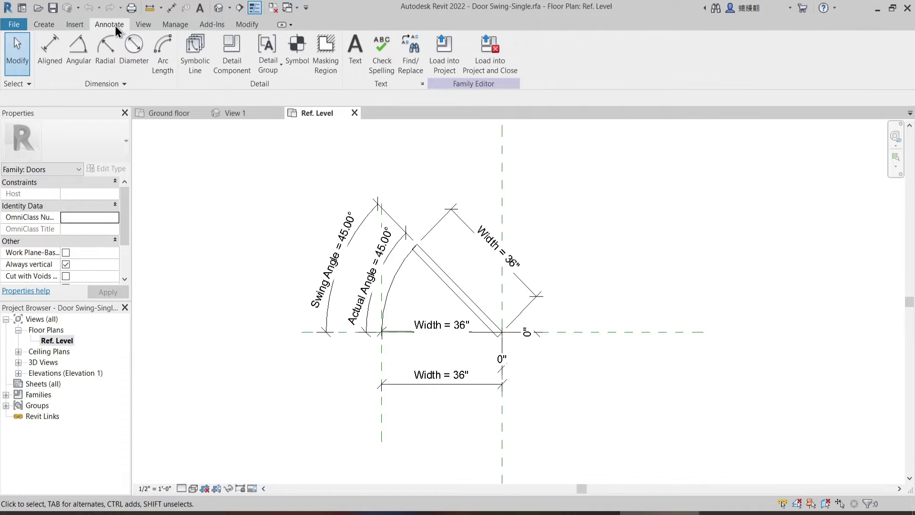
left_click(199, 50)
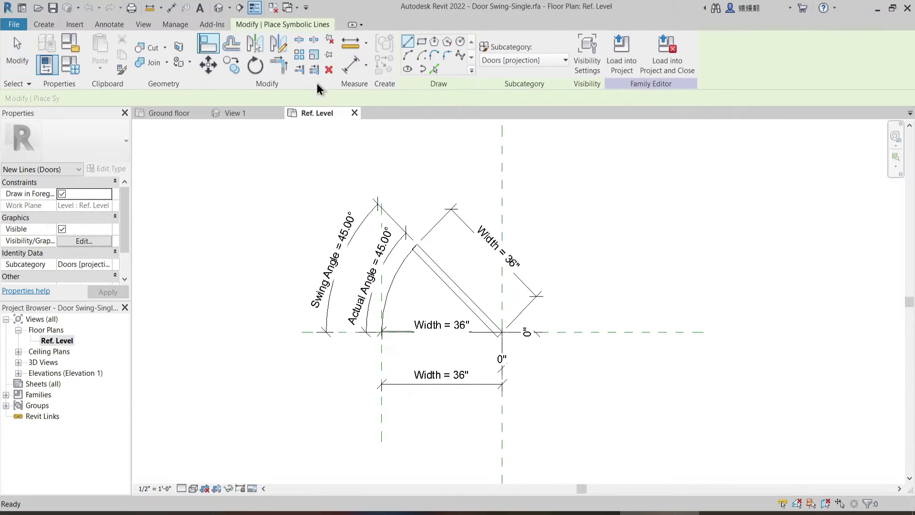
left_click(504, 61)
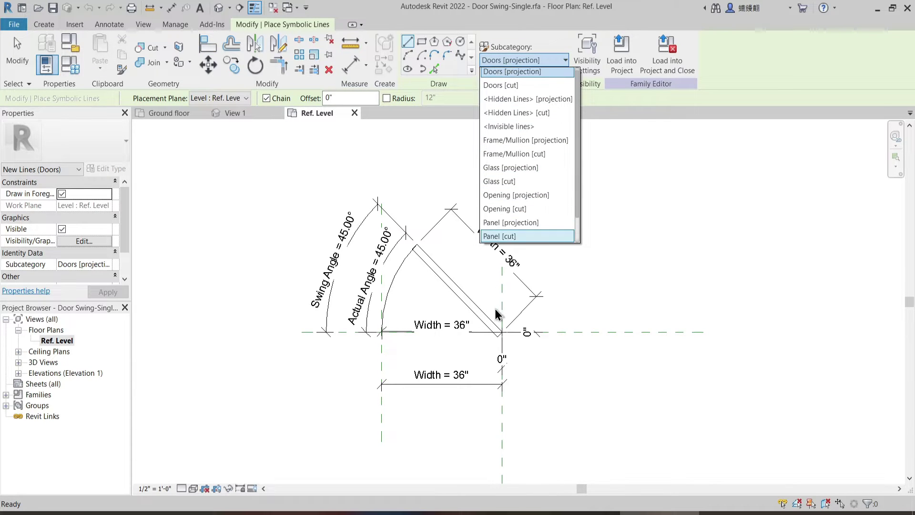
key("Escape")
key("Escape")
middle_click_drag(486, 271, 505, 270)
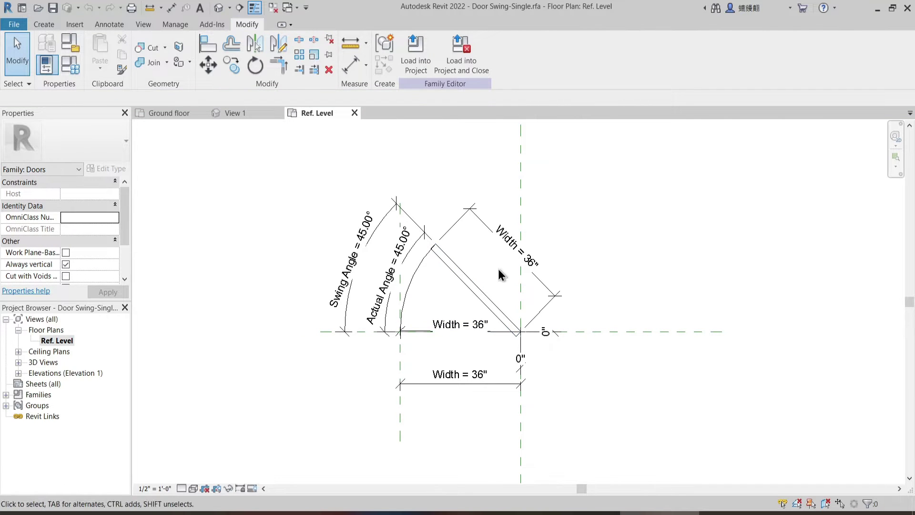
Step: Inspect the Center (Left/Right) and Center (Front/Back) reference planes at the swing's hinge point
left_click(521, 192)
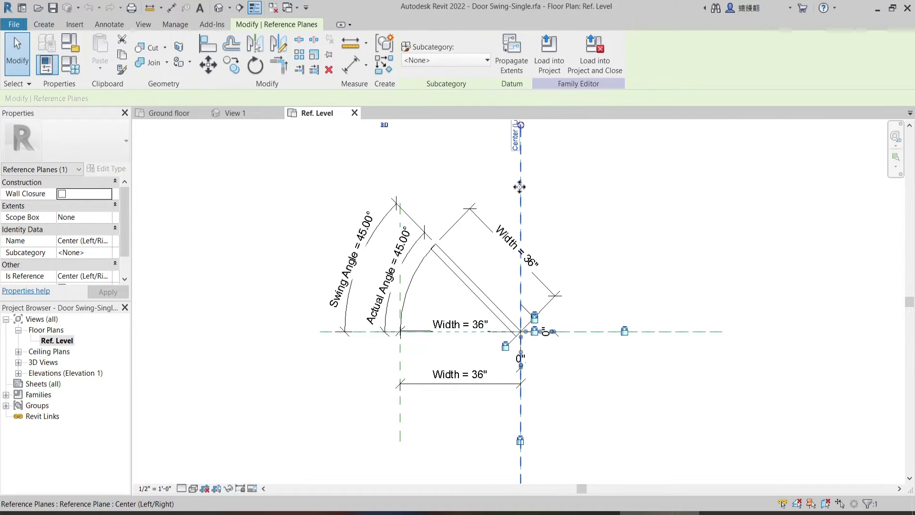
scroll(566, 248, "down", 1)
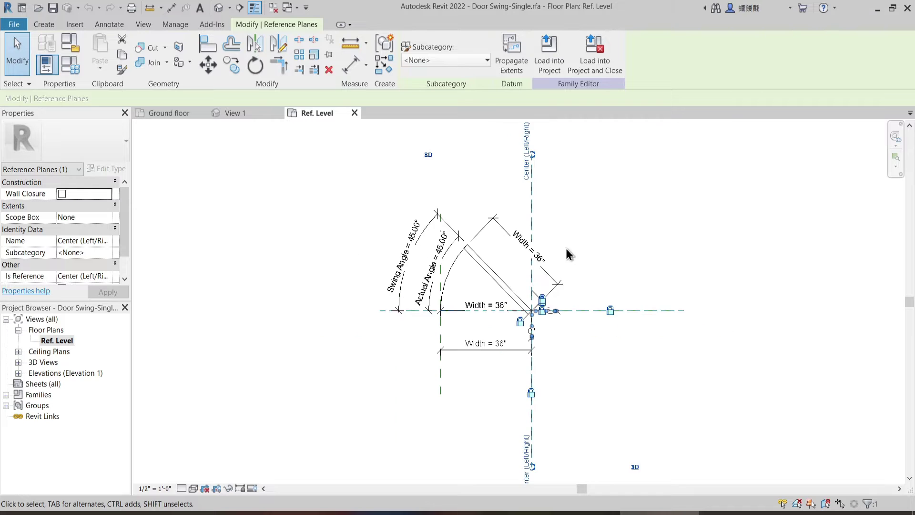
left_click(595, 311)
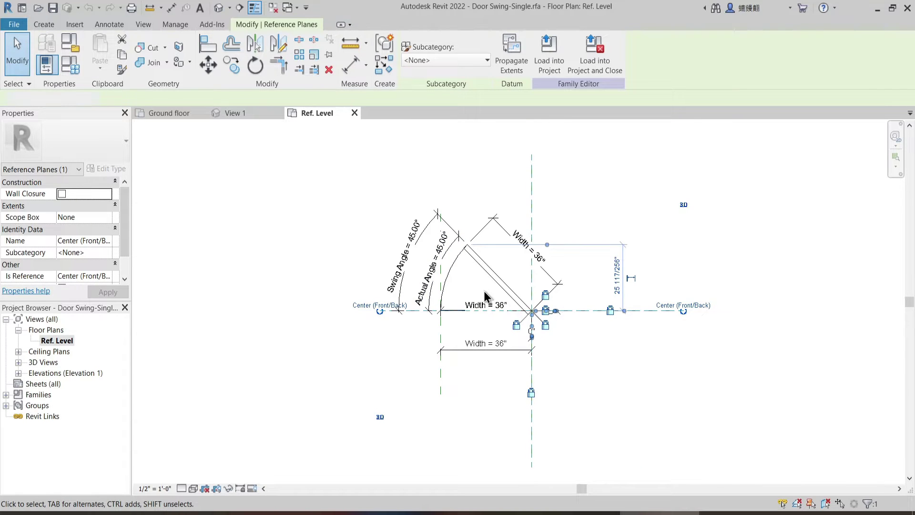
key("Escape")
Step: Check the door swing family in its 3D view, and return to the Ref. Level plan with nothing selected
left_click(219, 8)
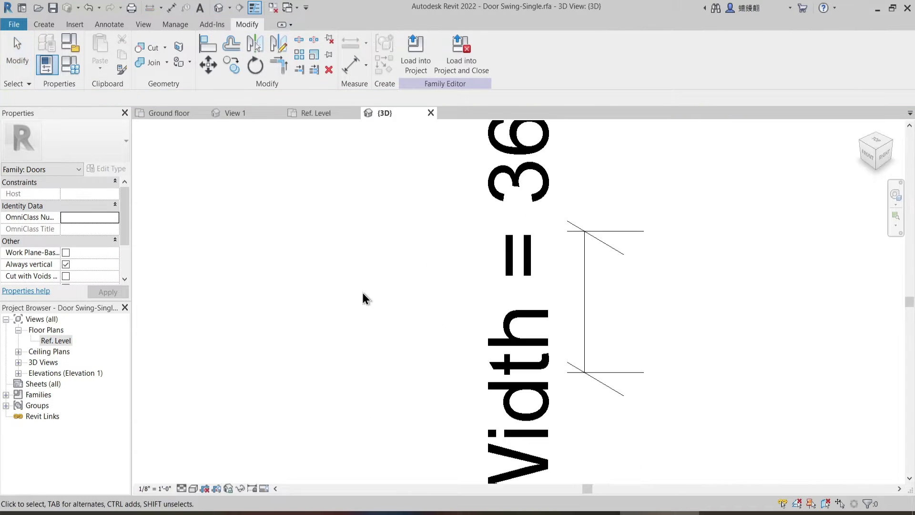
mouse_move(422, 317)
middle_mouse_down("shift")
mouse_move(379, 276)
mouse_move(429, 334)
middle_mouse_up("shift")
left_click(440, 346)
left_click(307, 273)
scroll(352, 310, "down", 5)
scroll(451, 298, "up", 3)
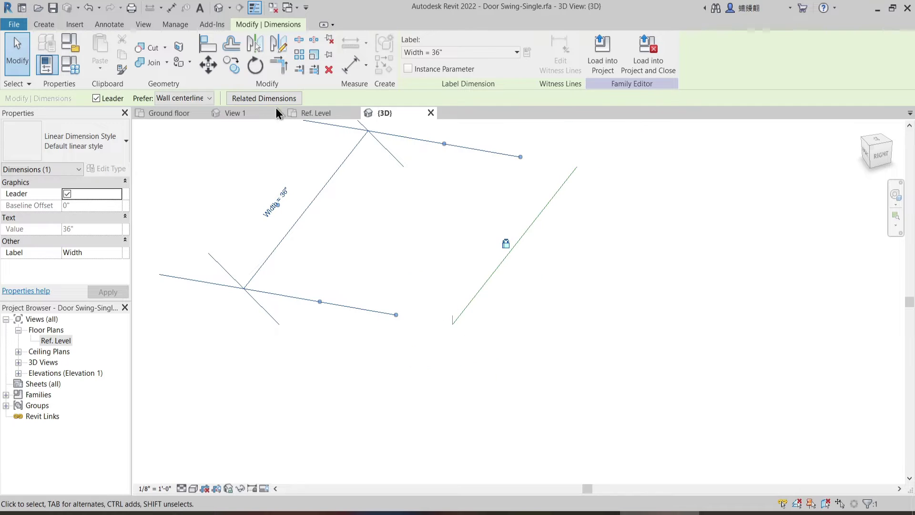
left_click(313, 114)
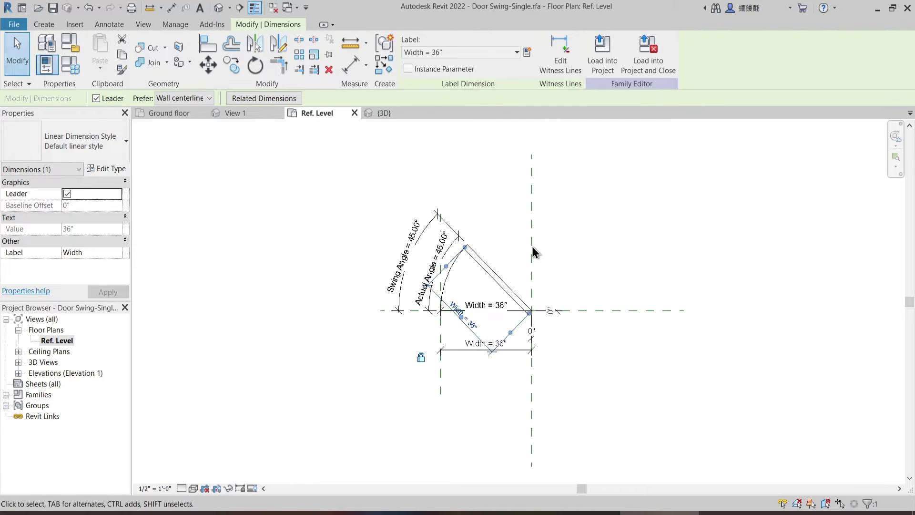
left_click(566, 239)
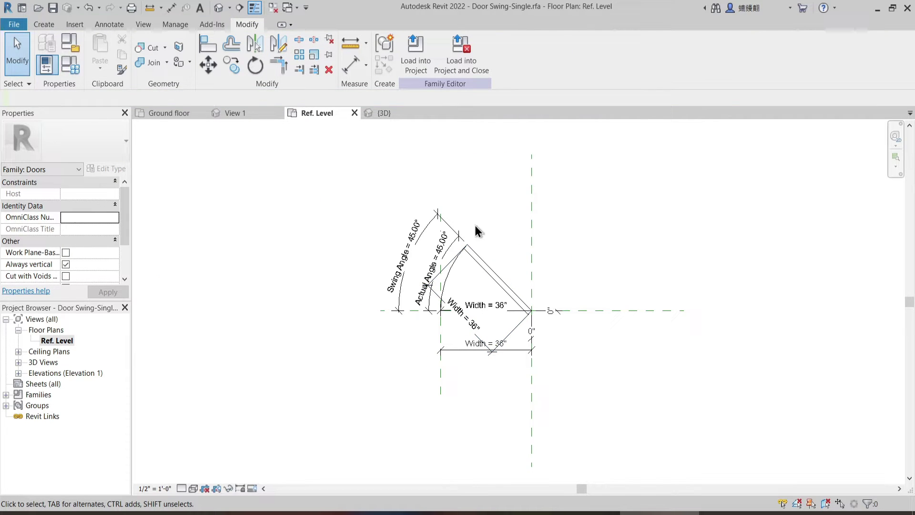
Step: Return to the Single-Flush Ground floor plan and compare the nested door swing with the panel extrusion
left_click(193, 115)
scroll(522, 289, "down", 3)
middle_click_drag(522, 289, 568, 286)
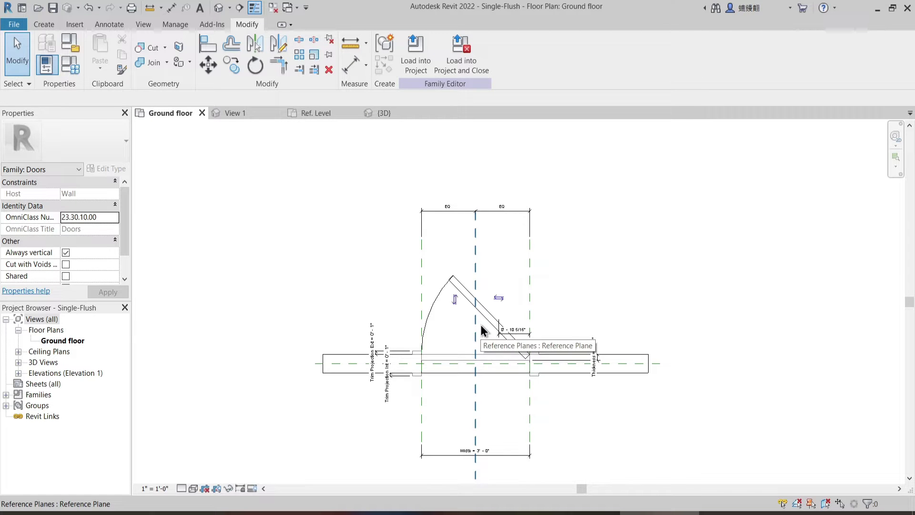
middle_click_drag(479, 341, 492, 314)
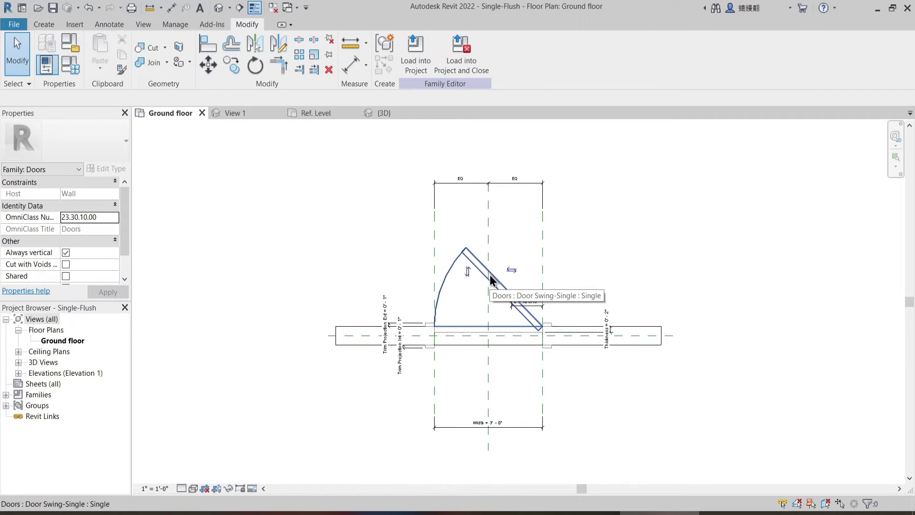
left_click(490, 275)
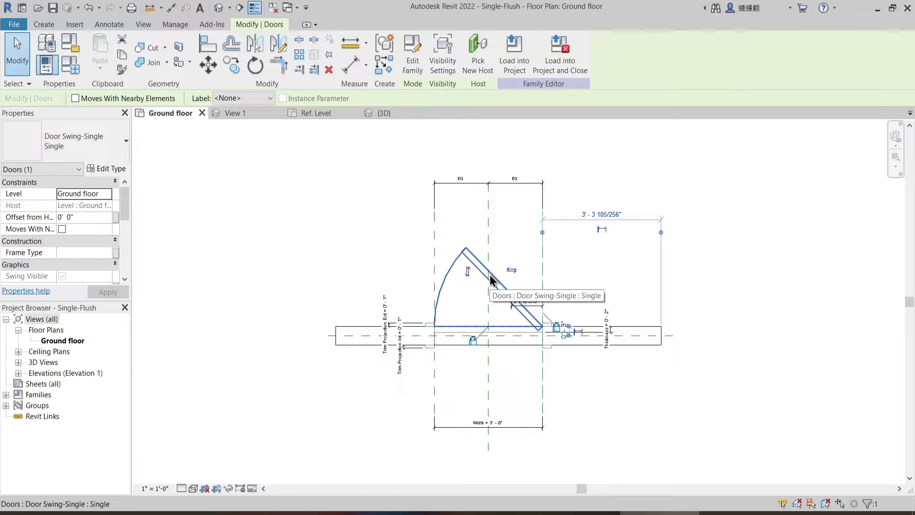
left_click(501, 374)
left_click(500, 335)
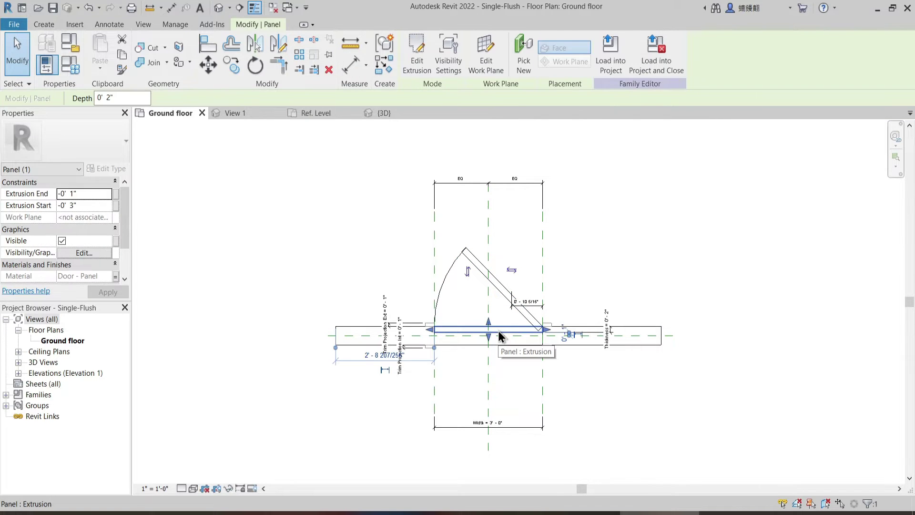
left_click(467, 292)
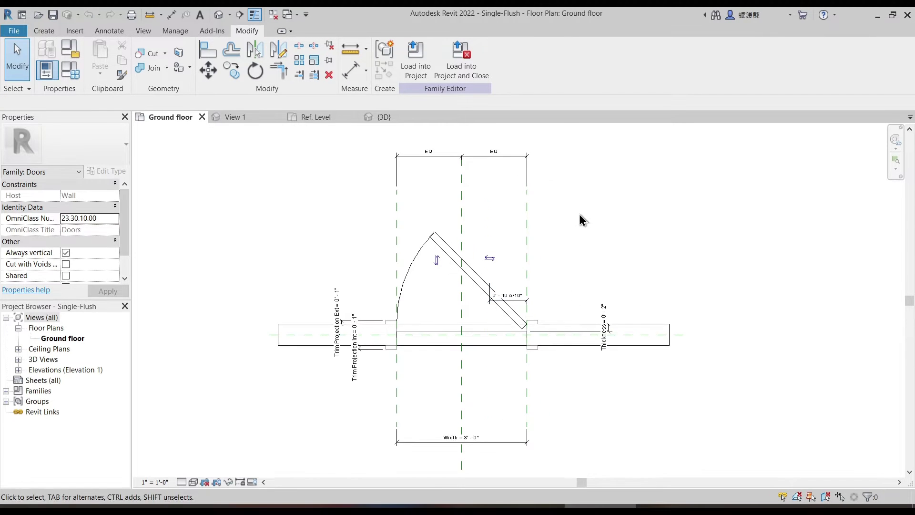
mouse_move(579, 214)
middle_mouse_down()
mouse_move(585, 261)
mouse_move(574, 254)
middle_mouse_up()
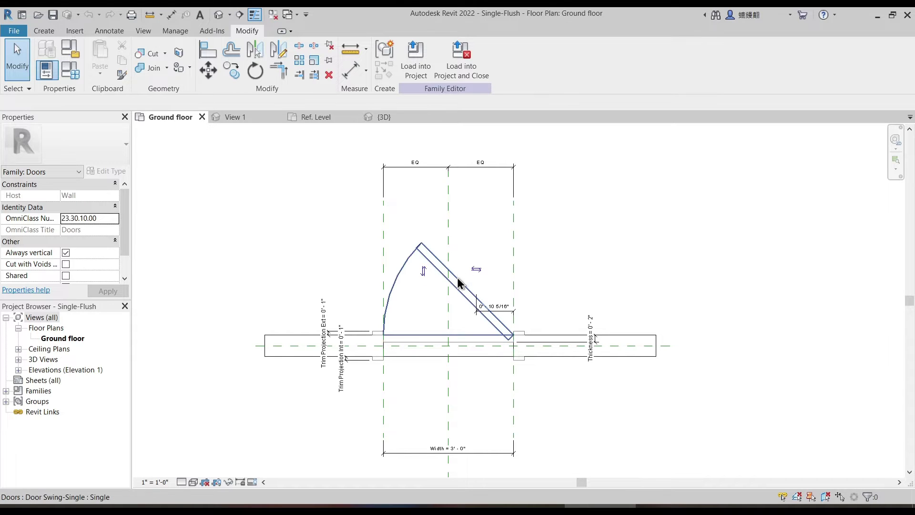
middle_click_drag(352, 253, 354, 246)
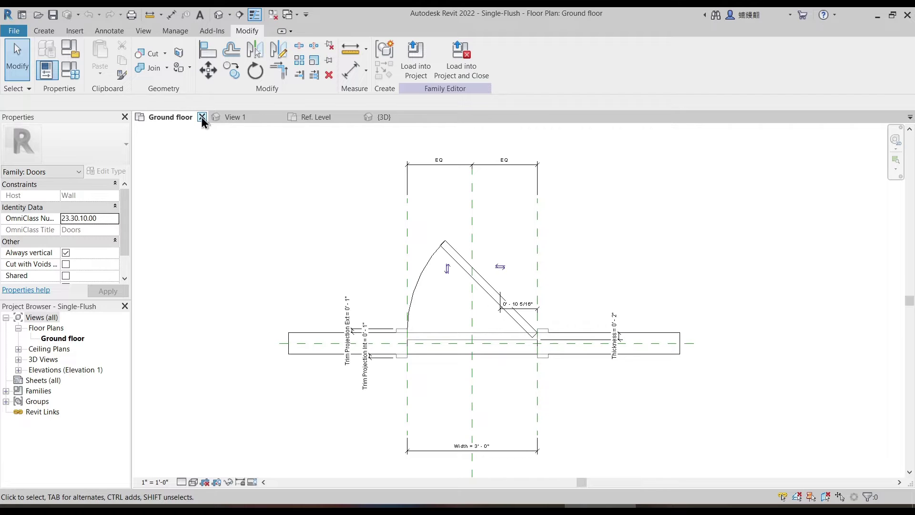
Step: Close all open views of the Single-Flush and Door Swing-Single families without saving
left_click(203, 117)
left_click(486, 263)
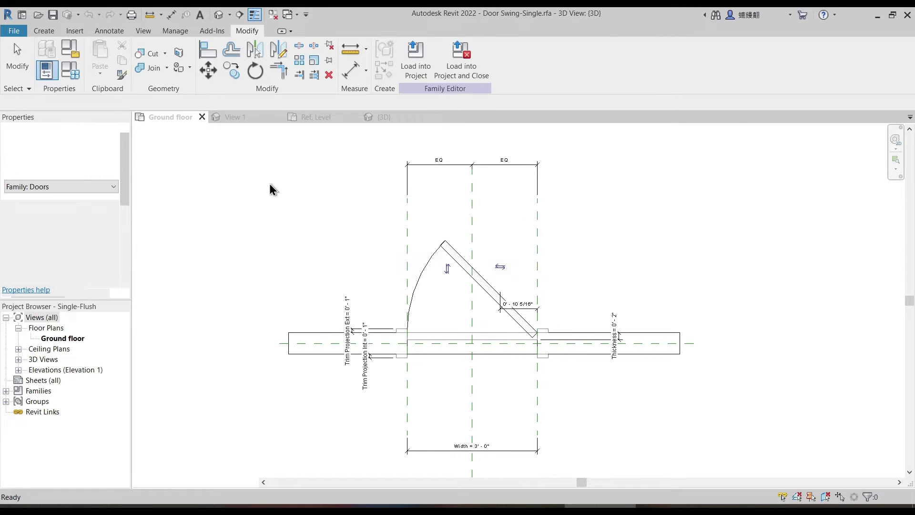
left_click(202, 117)
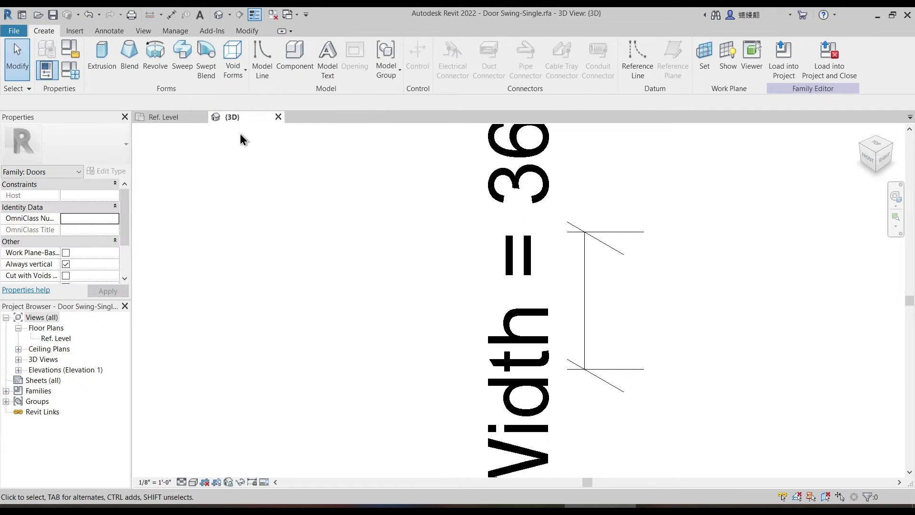
left_click(202, 117)
left_click(203, 117)
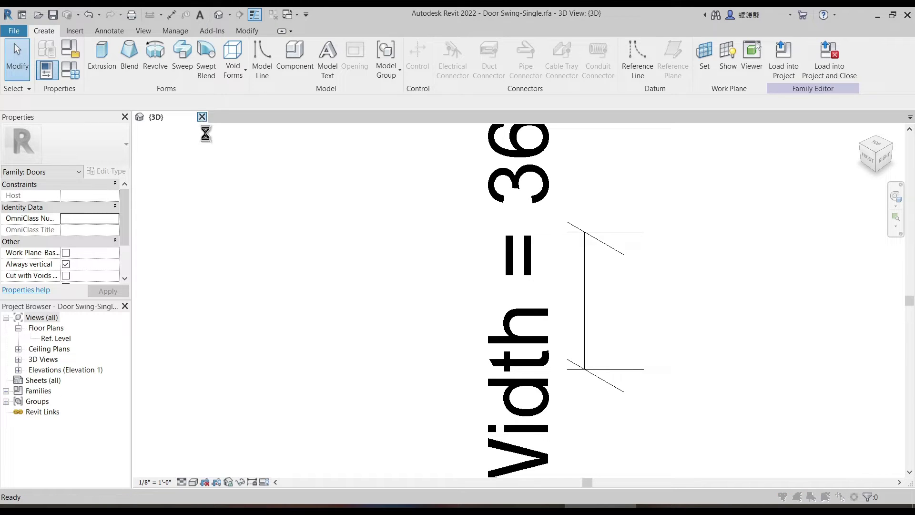
left_click(482, 268)
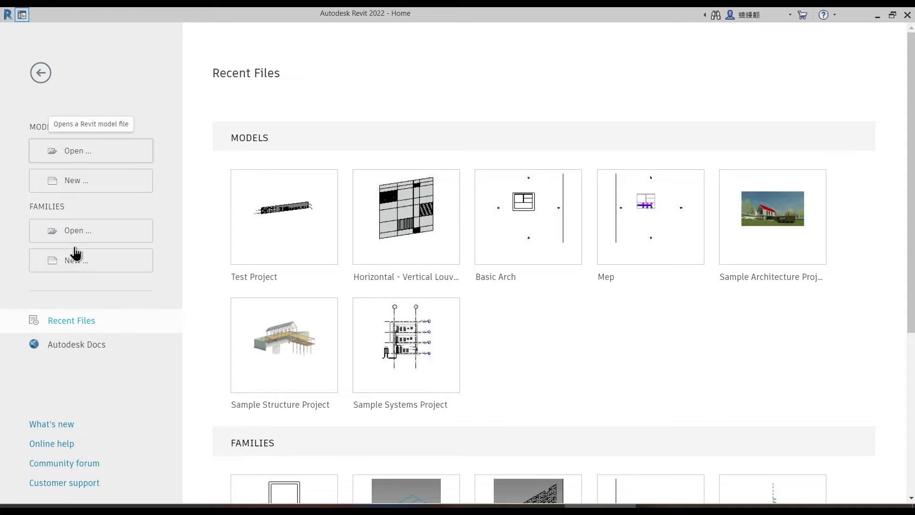
Step: Create a new family from the English-Imperial Door template
left_click(38, 71)
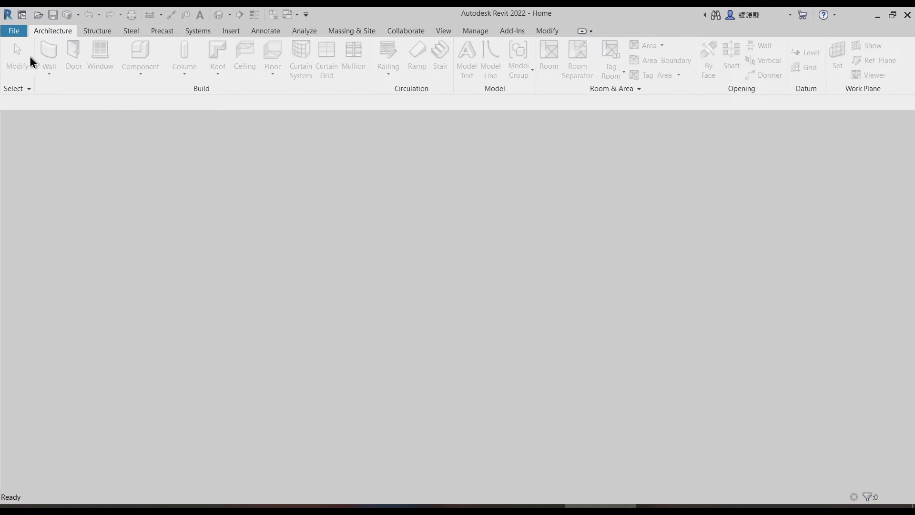
left_click(14, 34)
mouse_move(33, 82)
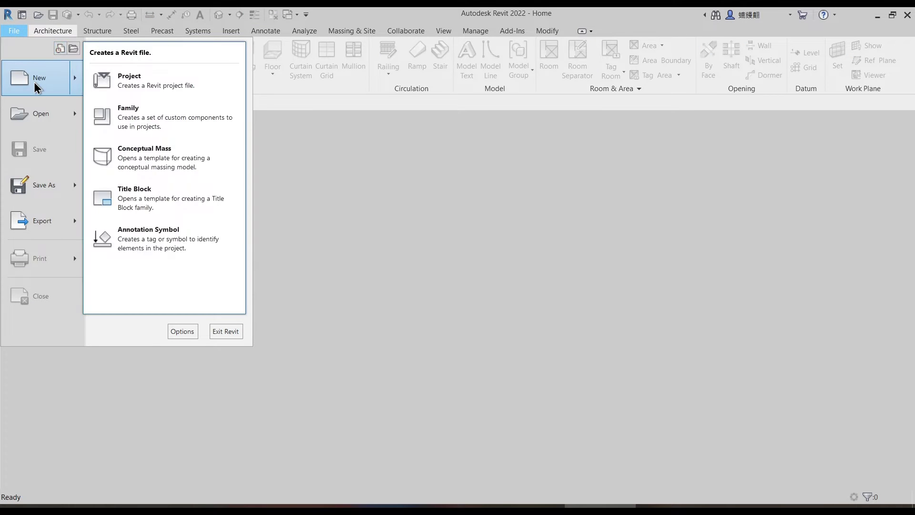
left_click(150, 113)
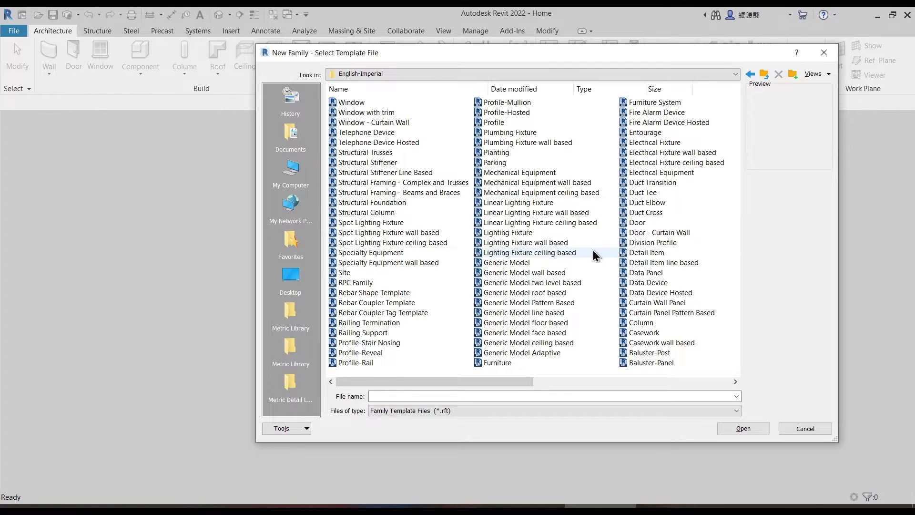
scroll(548, 239, "down", 1)
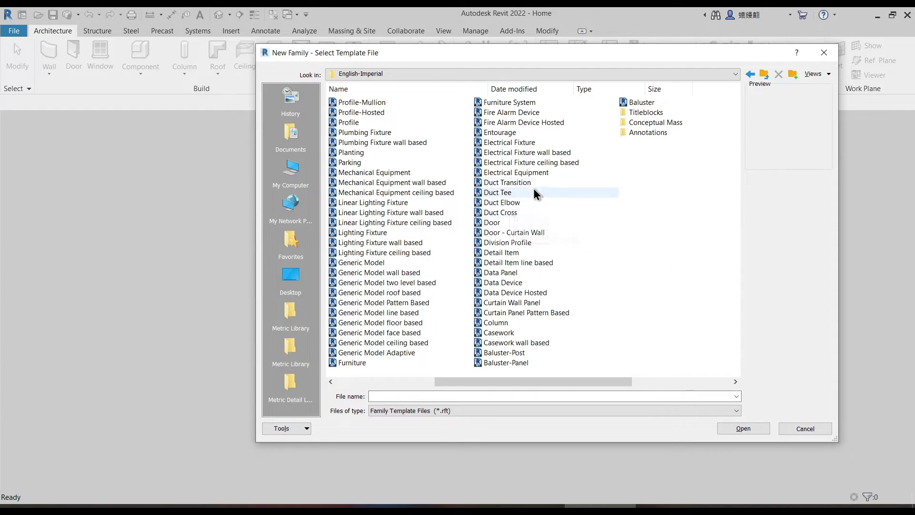
left_click(493, 223)
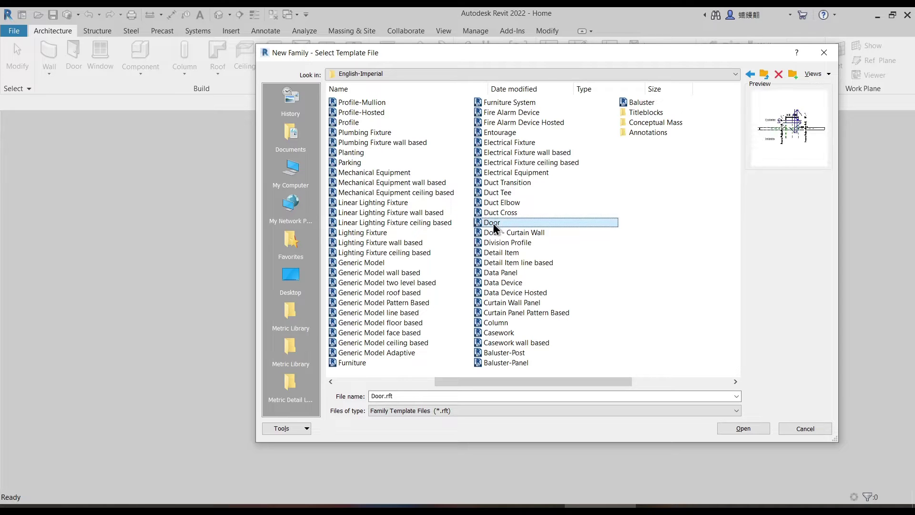
left_click(743, 428)
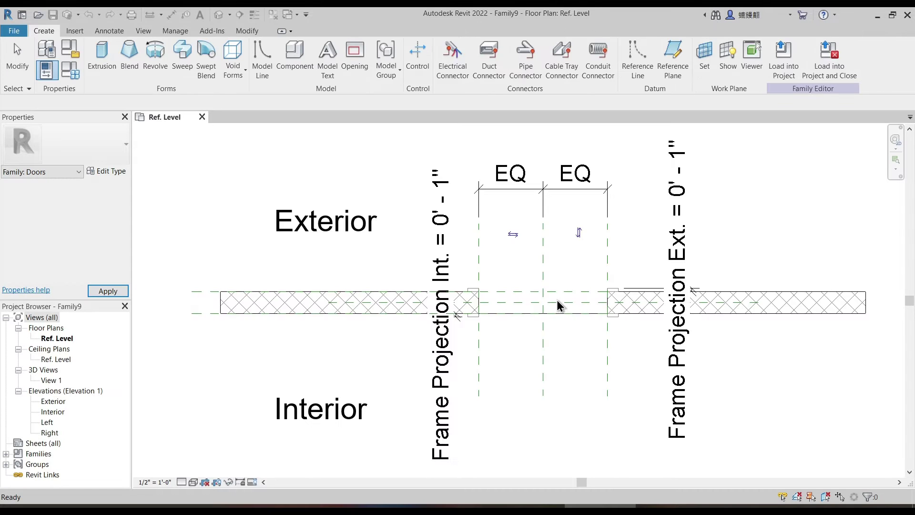
Step: Delete the Frame Projection Int. and Frame Projection Ext. dimensions from the door plan
middle_click_drag(495, 255, 521, 307)
middle_click_drag(490, 277, 496, 245)
scroll(506, 349, "down", 3)
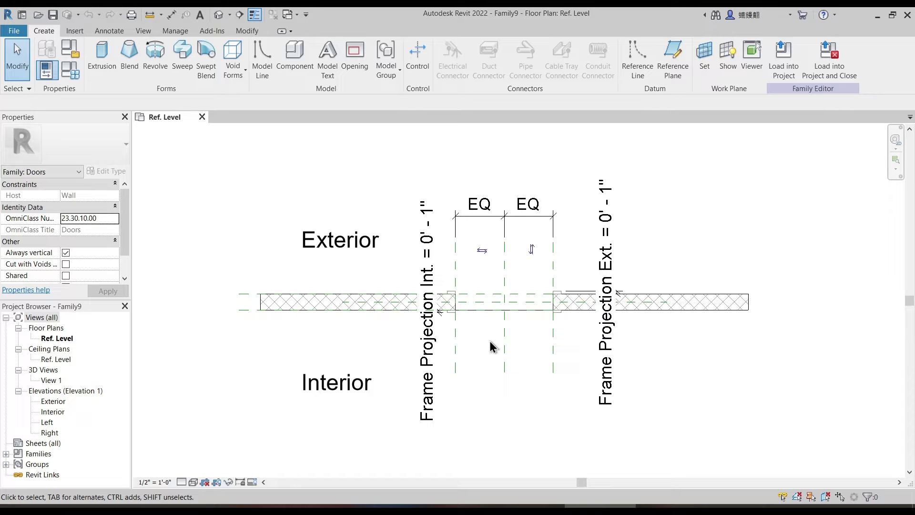
left_click(431, 350)
key("Delete")
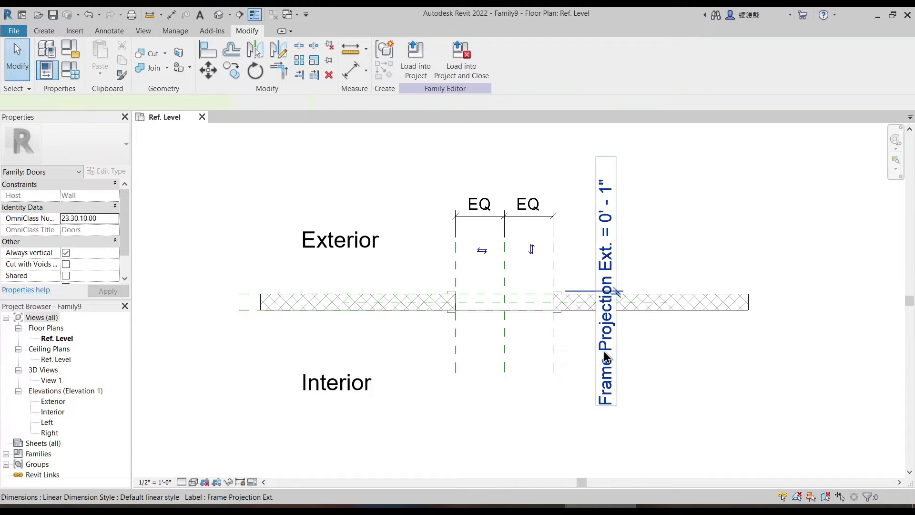
left_click(605, 353)
key("Delete")
Step: Delete the exterior and interior frame extrusions on both sides of the door opening
scroll(484, 272, "up", 5)
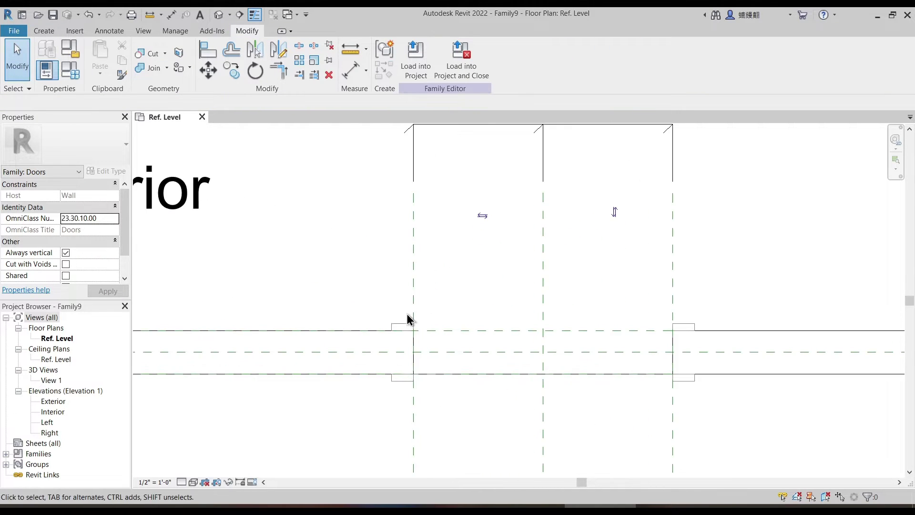
left_click(405, 381)
key("Escape")
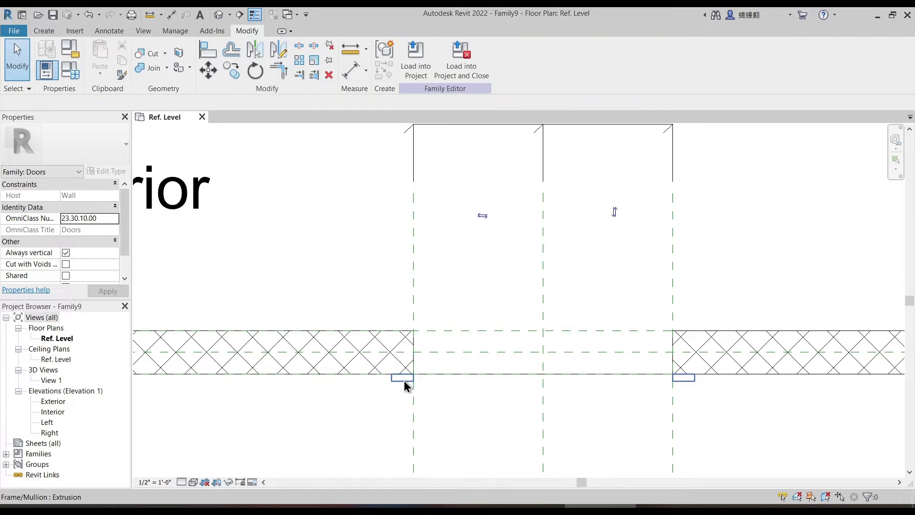
scroll(448, 341, "down", 4)
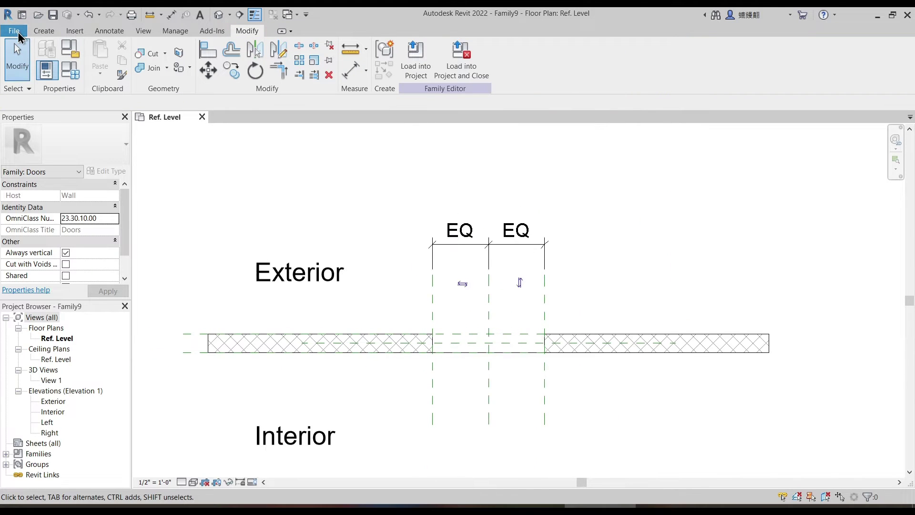
Step: Create a second new family from the English-Imperial Generic Model template
left_click(14, 31)
mouse_move(43, 79)
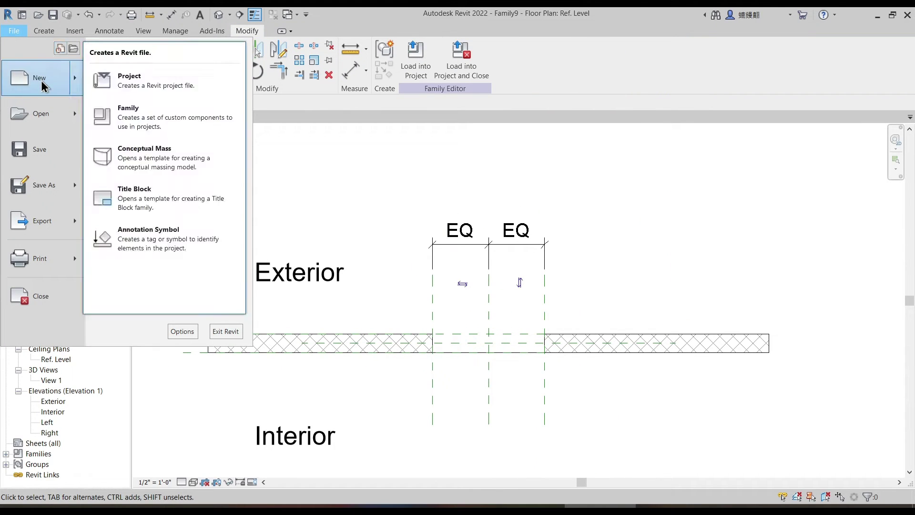
left_click(152, 125)
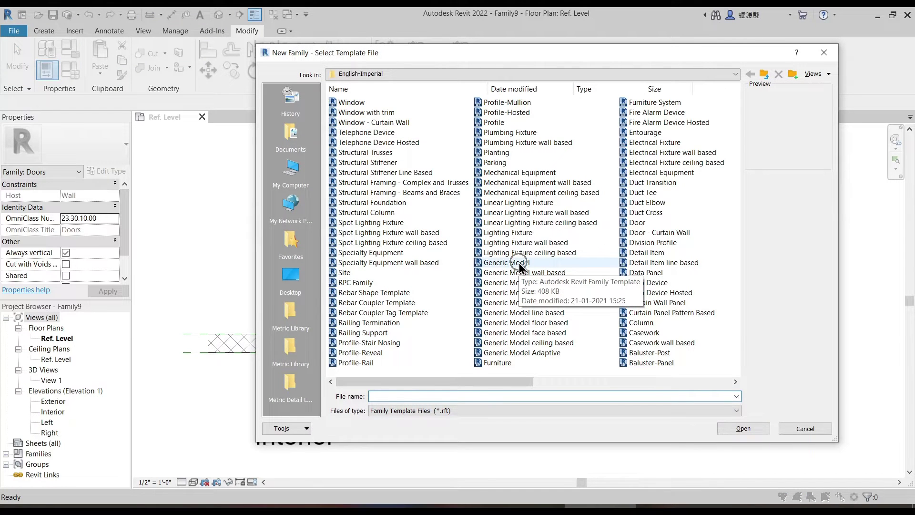
left_click(519, 262)
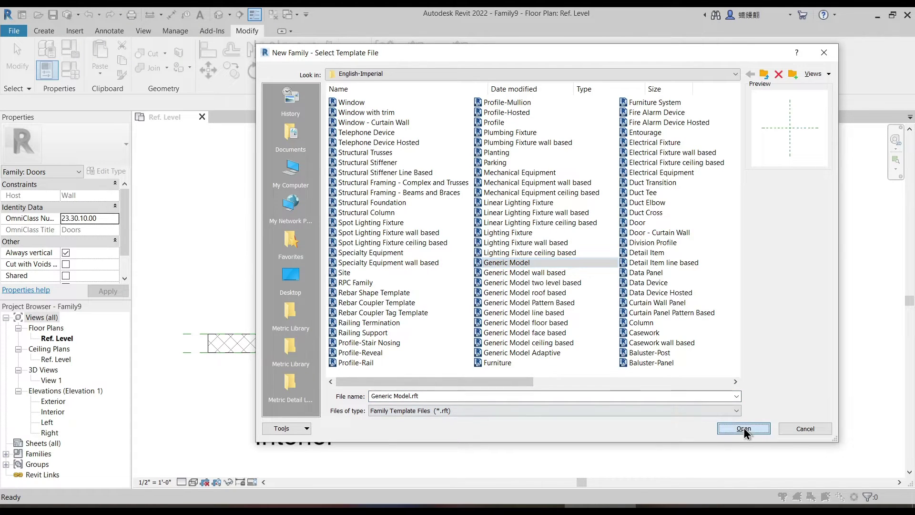
left_click(744, 428)
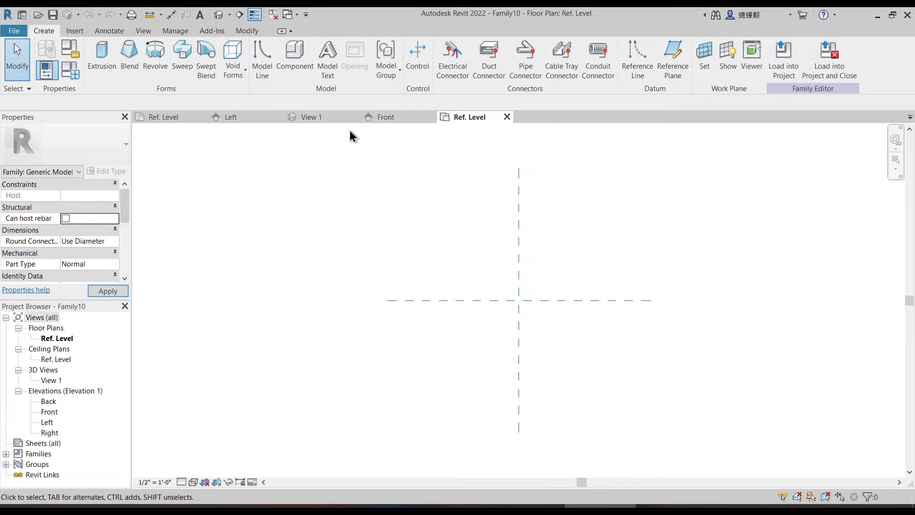
Step: Close the generic model family's Front, View 1 and Left views, keeping its Ref. Level plan open
left_click(428, 118)
left_click(354, 117)
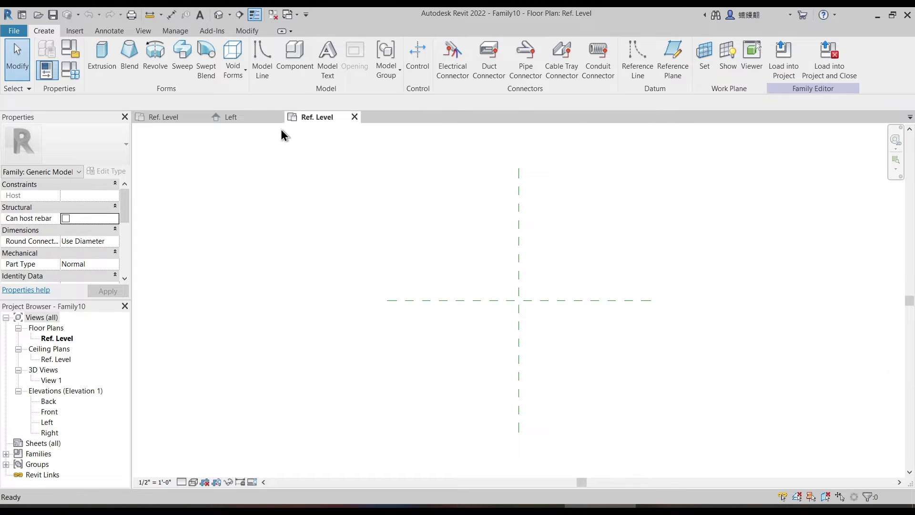
left_click(279, 117)
Step: Detach the door family's Ref. Level plan into its own window and maximize it
left_click(170, 118)
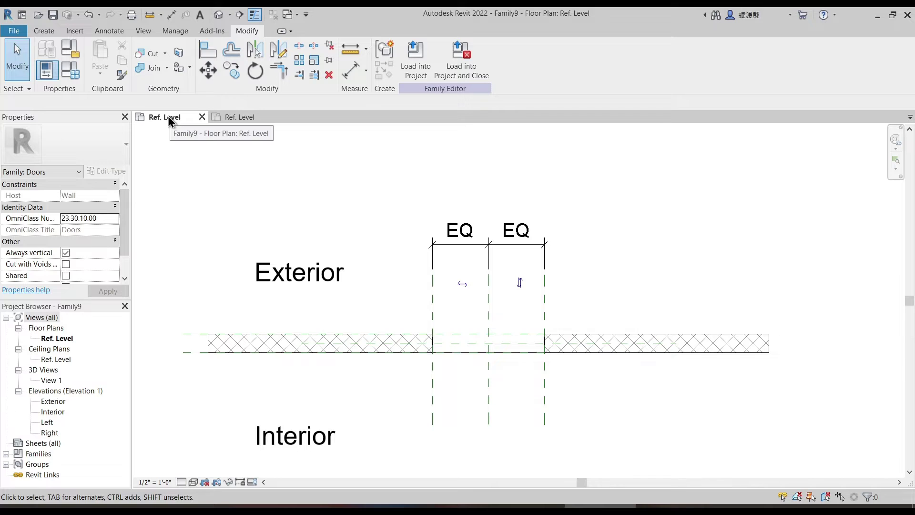
left_click_drag(538, 121, 455, 217)
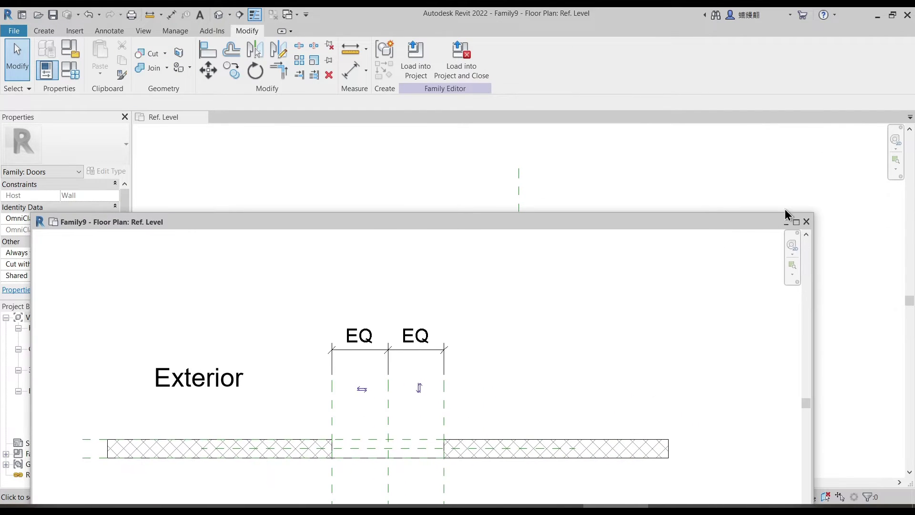
left_click(797, 222)
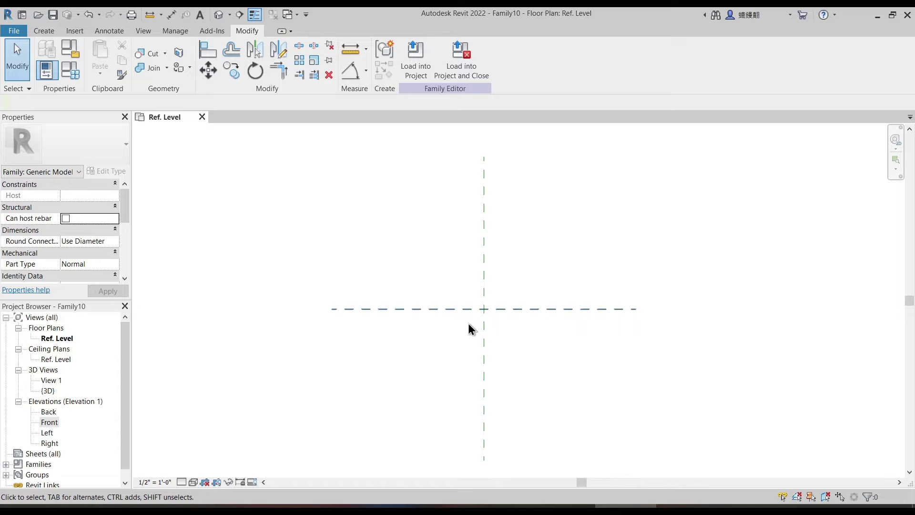
Step: Inspect the Center (Left/Right) reference plane in the generic model's Ref. Level plan, leaving nothing selected
left_click(43, 31)
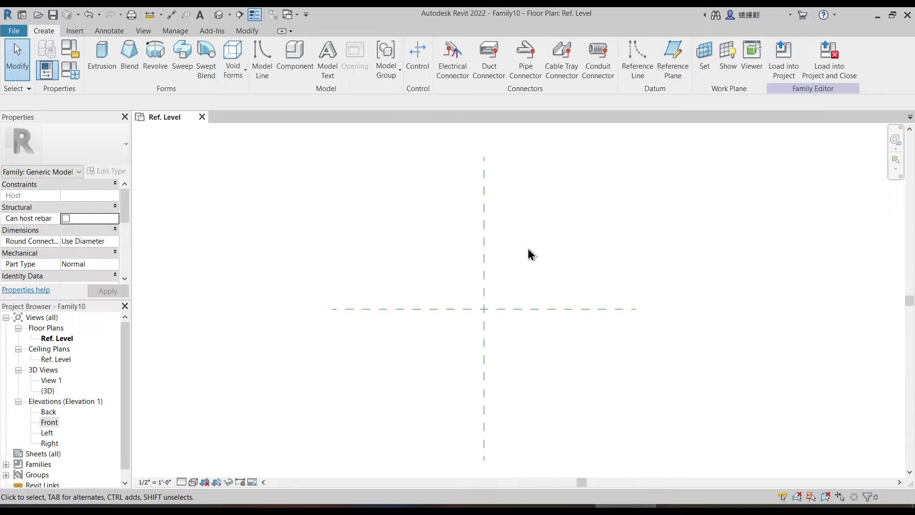
middle_click_drag(548, 245, 544, 229)
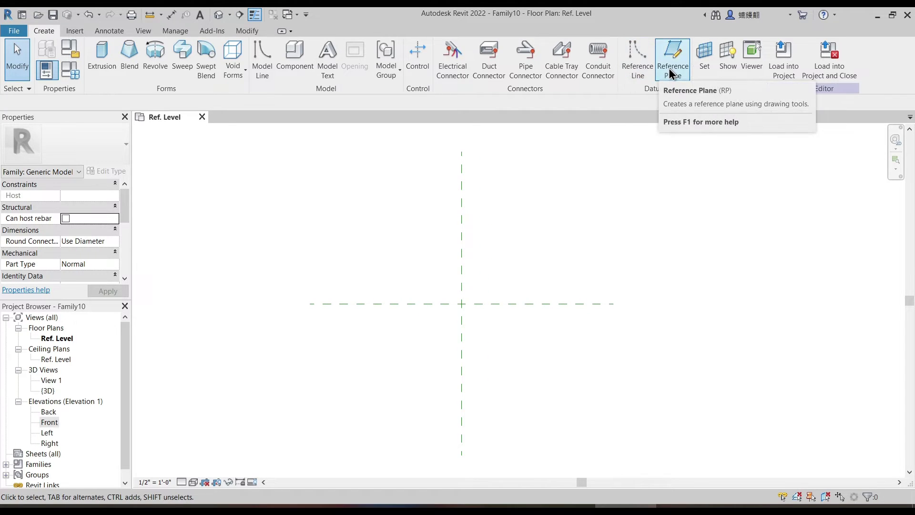
left_click(462, 245)
middle_click_drag(505, 302, 506, 314)
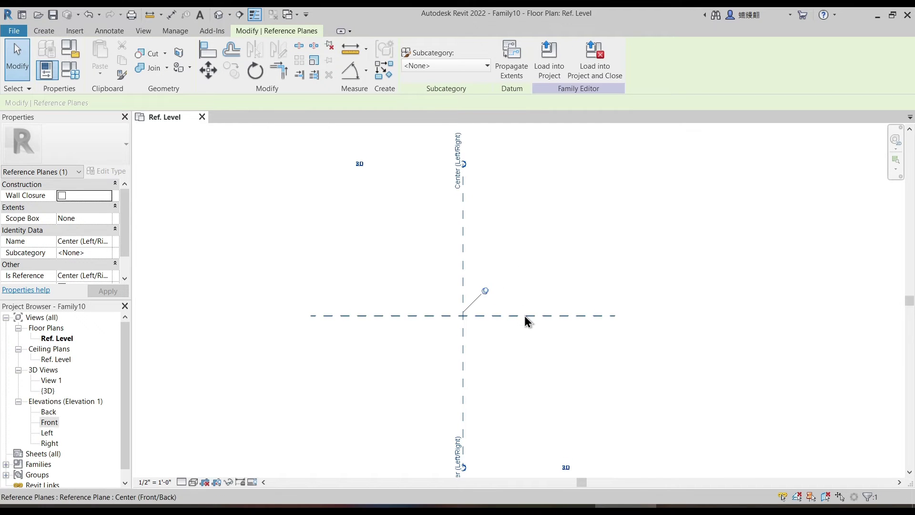
left_click(555, 256)
middle_click_drag(555, 257, 543, 253)
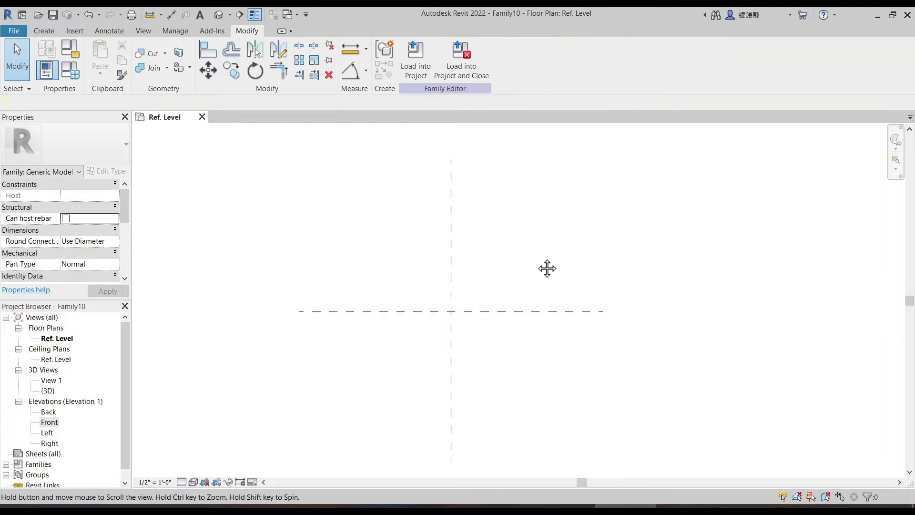
Step: Draw a diagonal reference plane at about 56° to the horizontal, to the right of the center planes
left_click(45, 32)
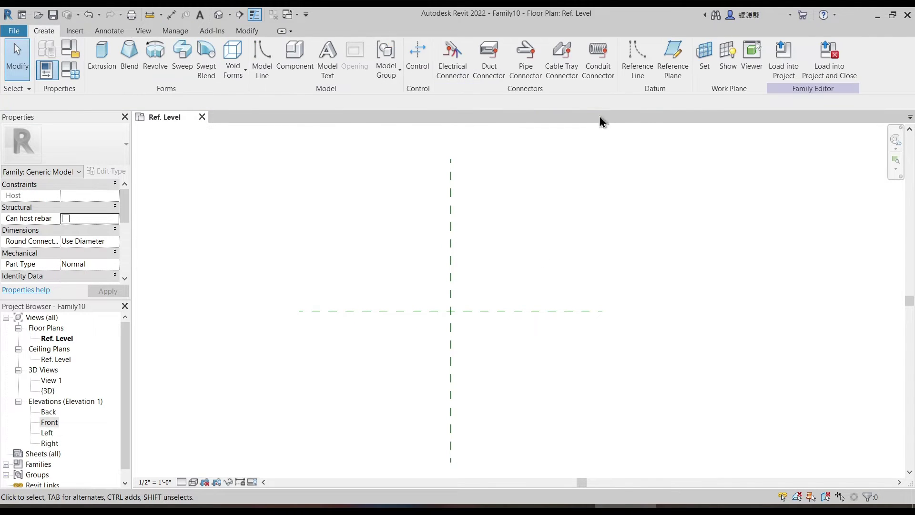
left_click(673, 61)
left_click(578, 181)
left_click(707, 372)
key("Escape")
key("Escape")
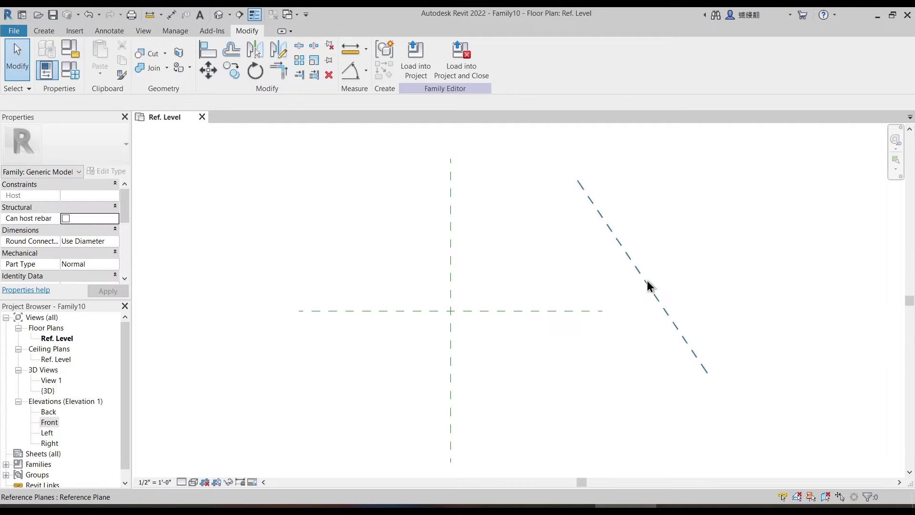
Step: Inspect the diagonal reference plane's ends and angle, and delete the plane
left_click(649, 286)
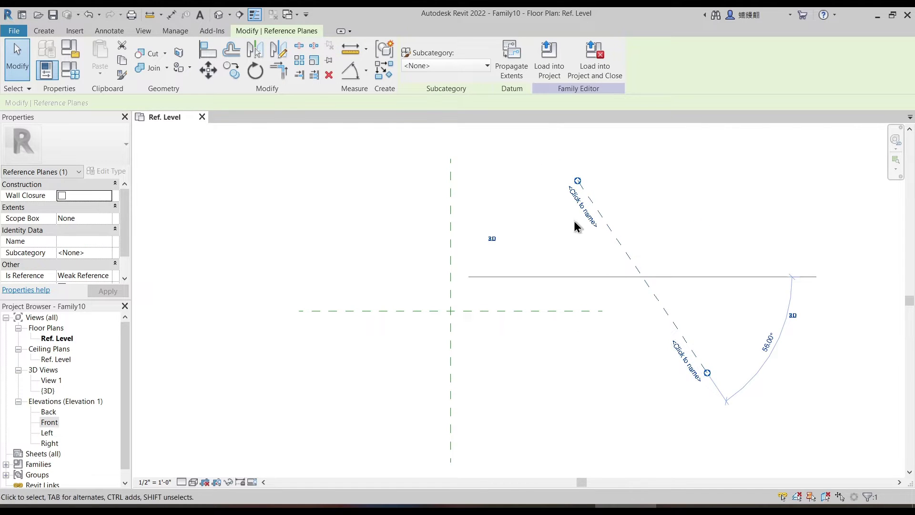
left_click(677, 227)
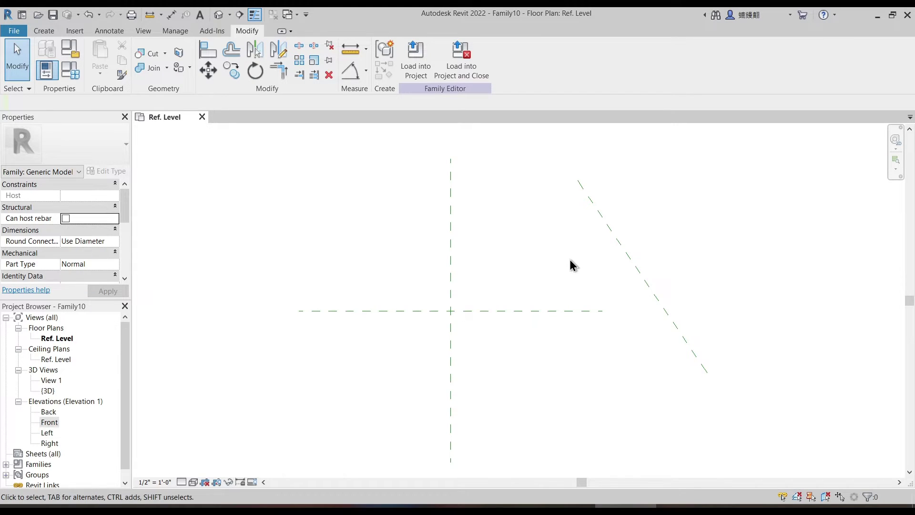
middle_click_drag(600, 232, 578, 235)
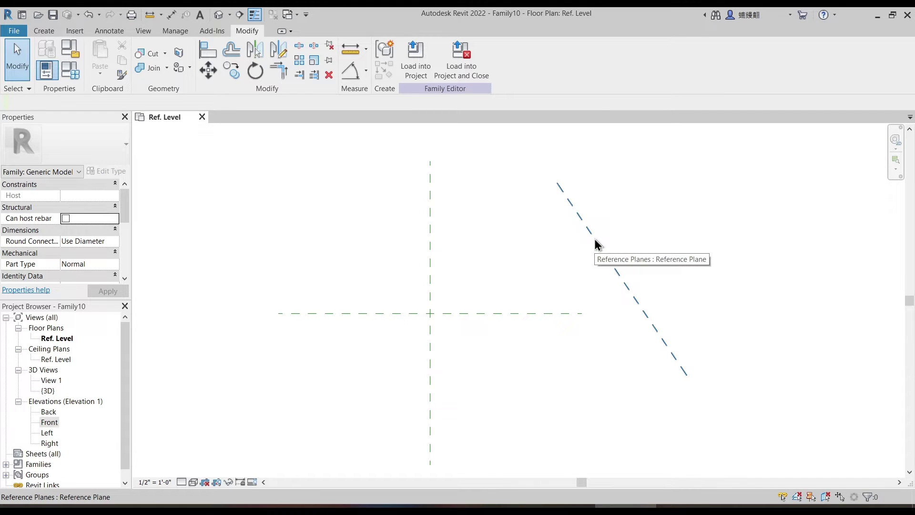
left_click(596, 244)
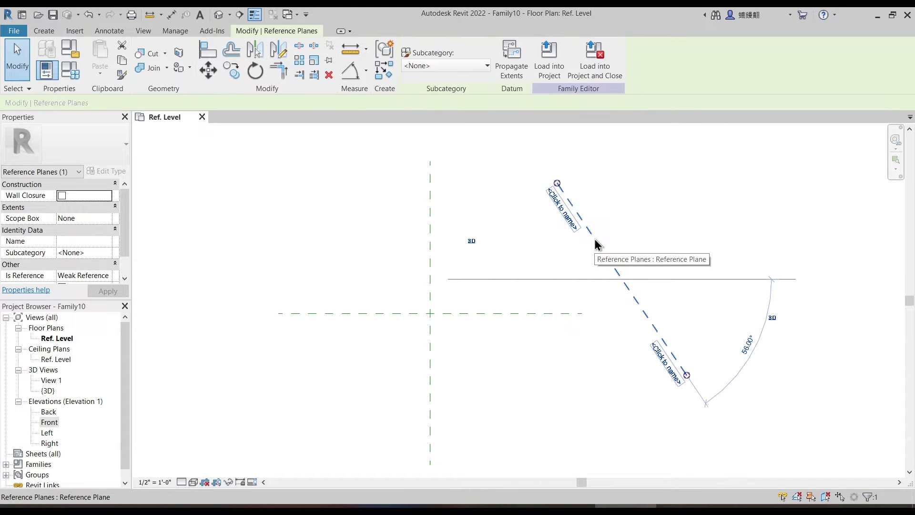
key("Delete")
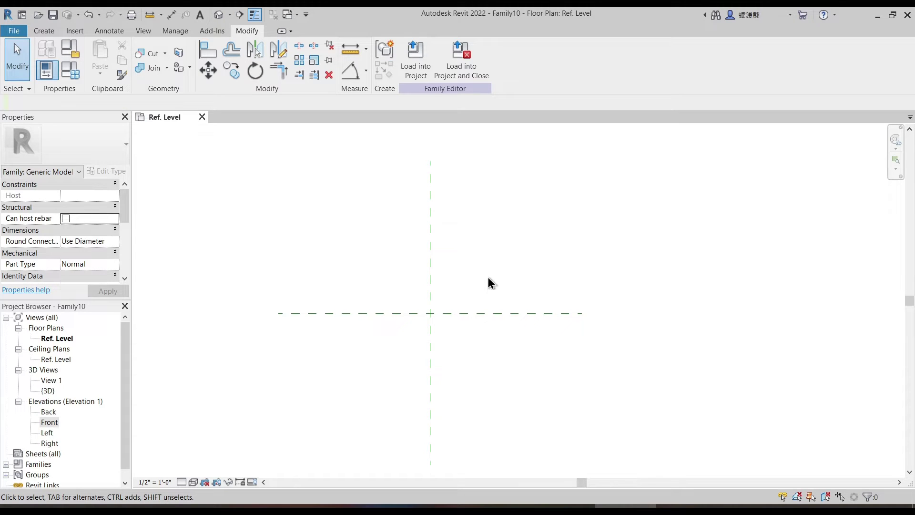
Step: Draw a diagonal reference line rising to the right in the upper-right quadrant of the center planes
middle_click_drag(480, 250, 547, 202)
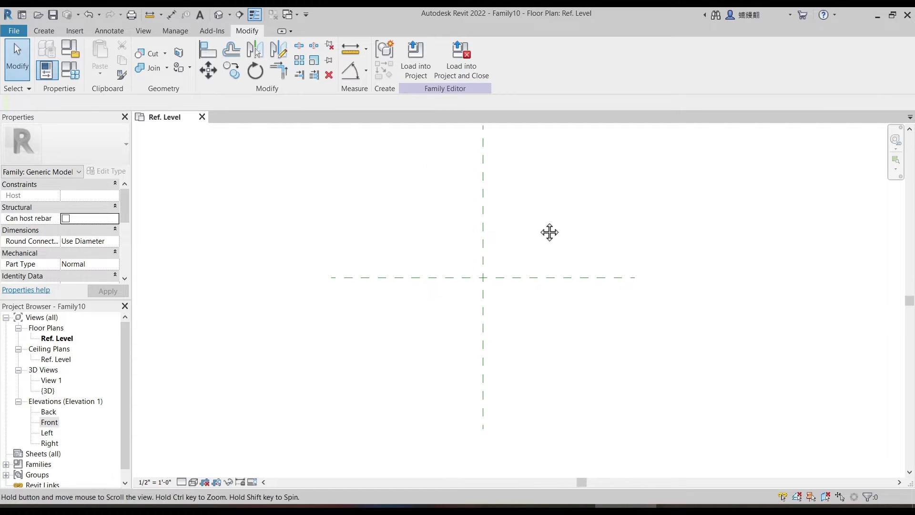
left_click(43, 30)
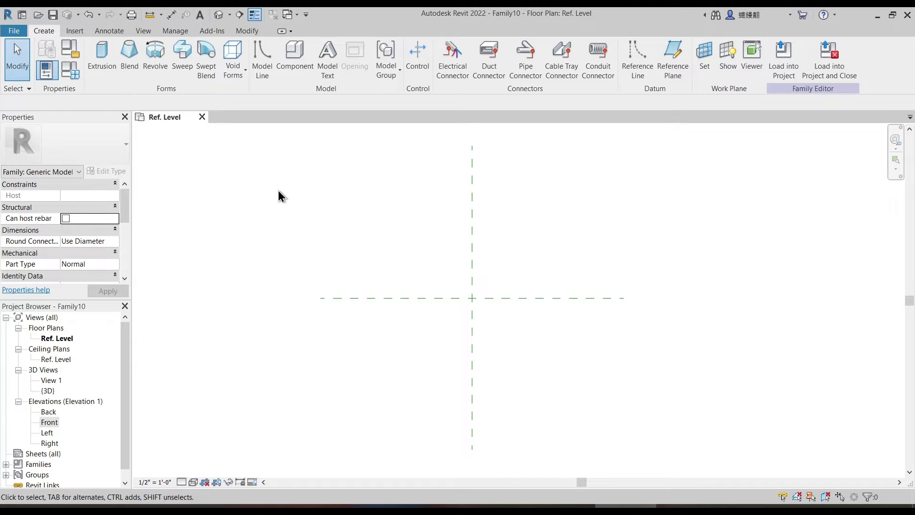
left_click(638, 74)
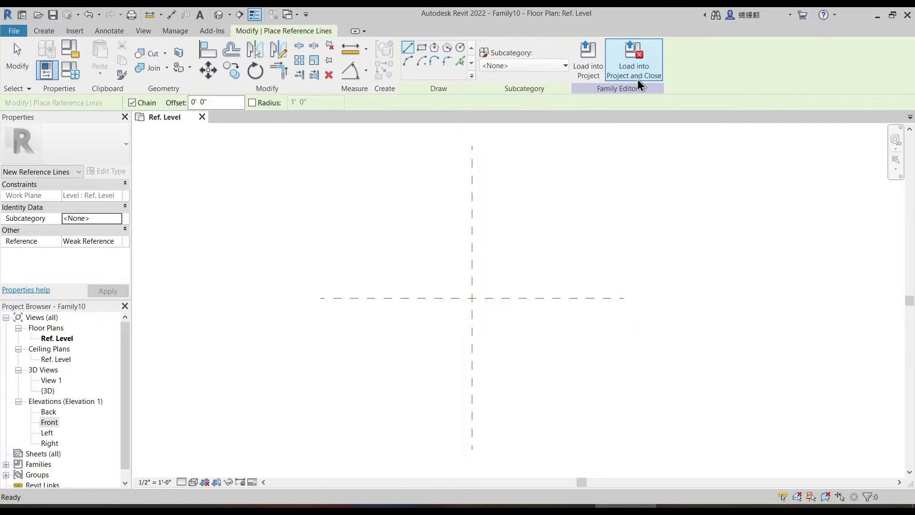
left_click(521, 270)
left_click(641, 181)
key("Escape")
key("Escape")
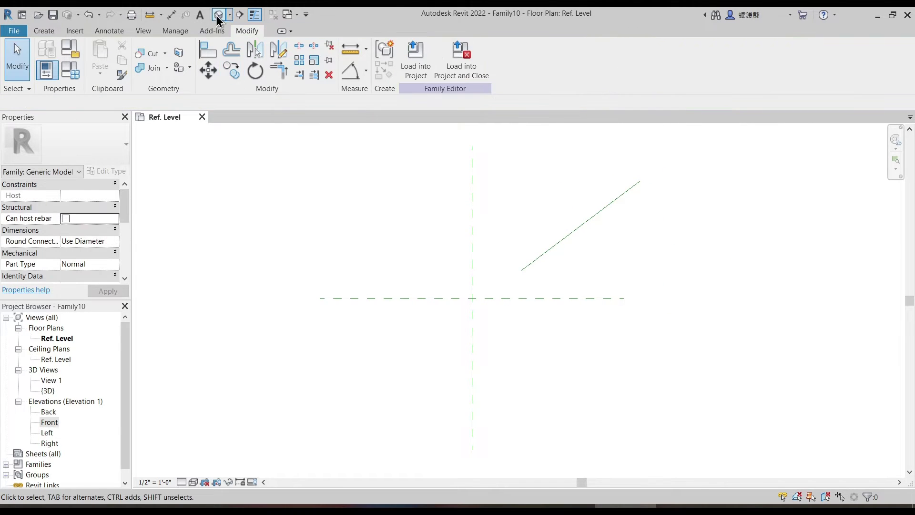
Step: Examine the diagonal reference line's available work planes in the default 3D view, using the option to pick a plane
left_click(219, 15)
middle_click_drag(433, 297, 539, 340)
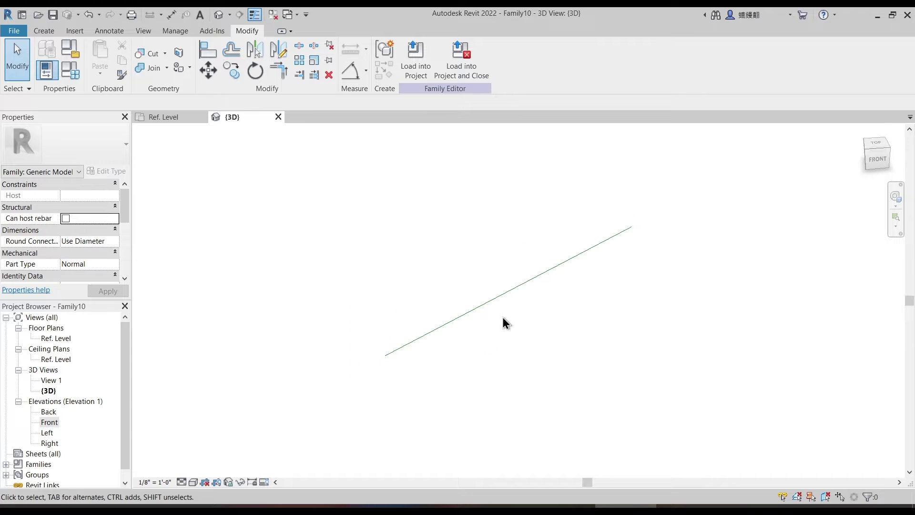
left_click(44, 31)
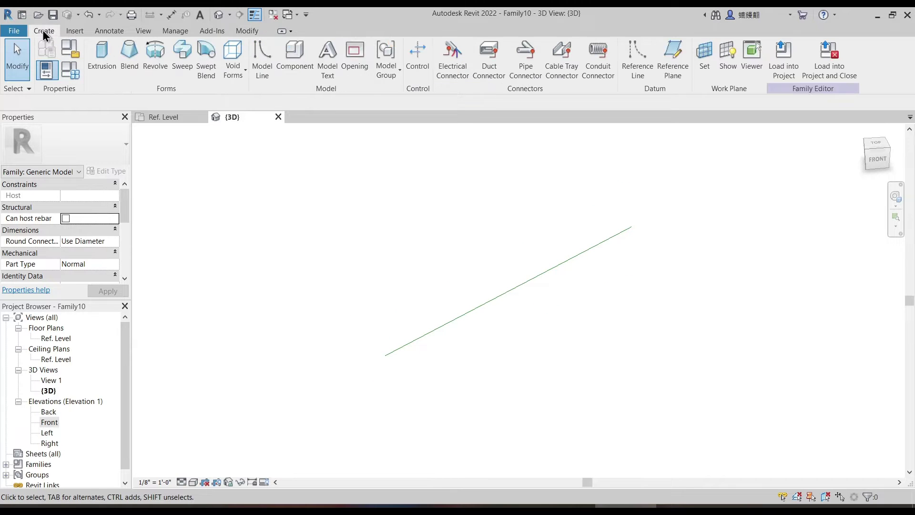
left_click(704, 53)
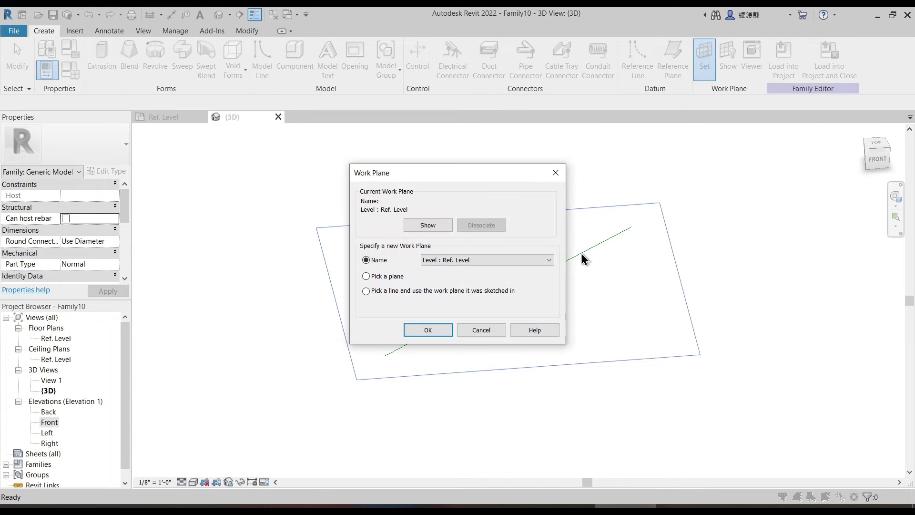
left_click(385, 279)
left_click(428, 330)
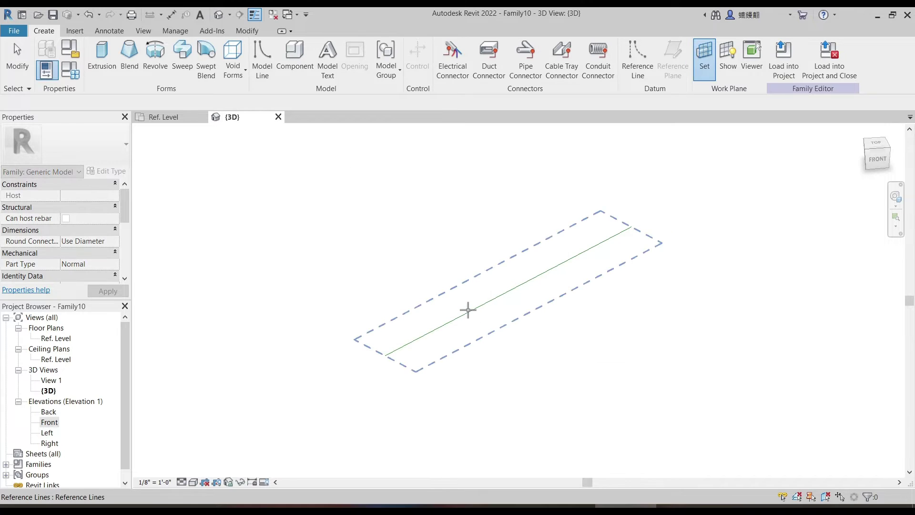
key("Tab")
key("Tab")
key("Tab")
key("Tab")
key("Tab")
key("Tab")
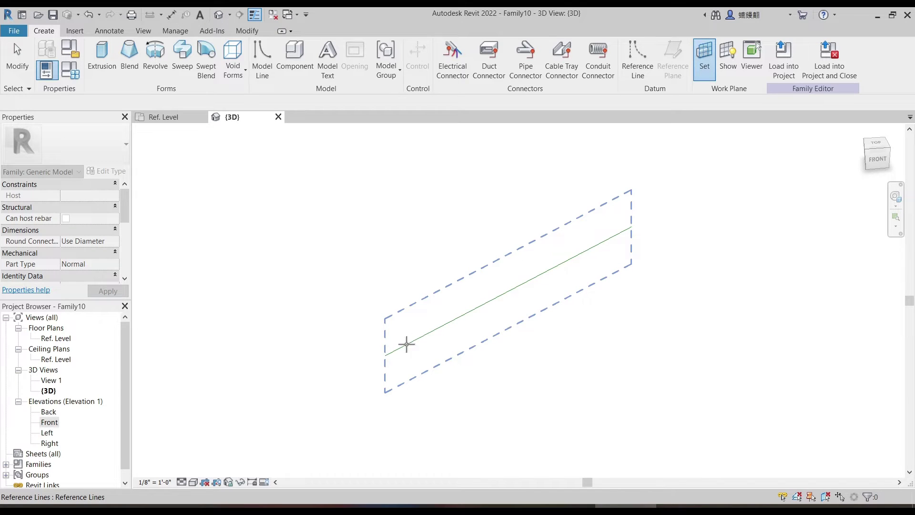
key("Tab")
key("Tab")
key("Tab")
key("Tab")
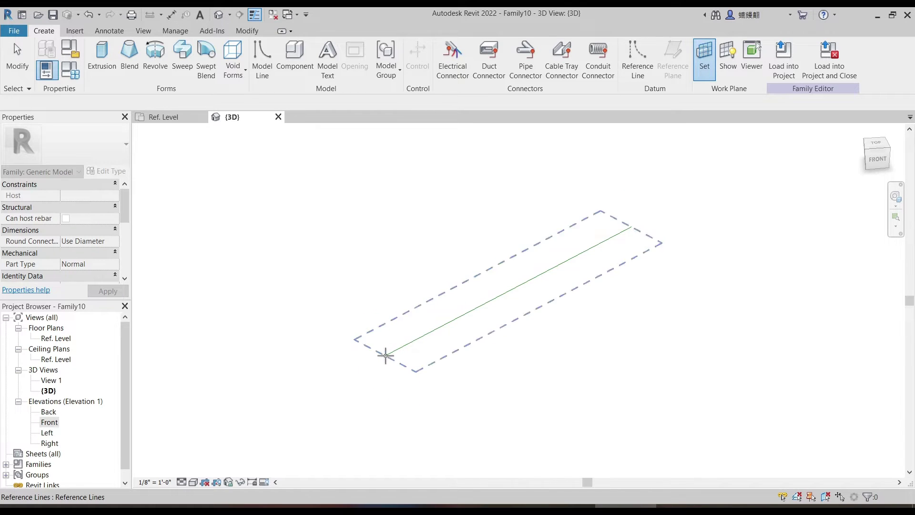
key("Tab")
key("Tab")
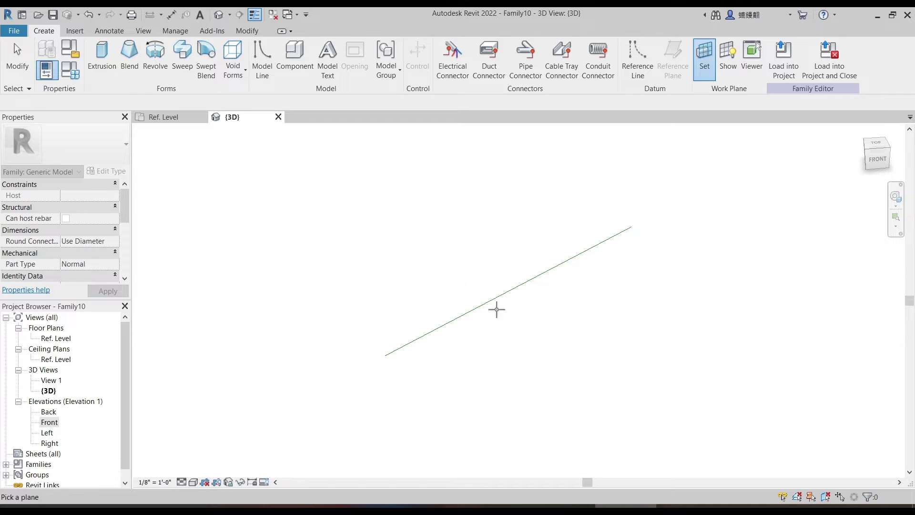
left_click(415, 346)
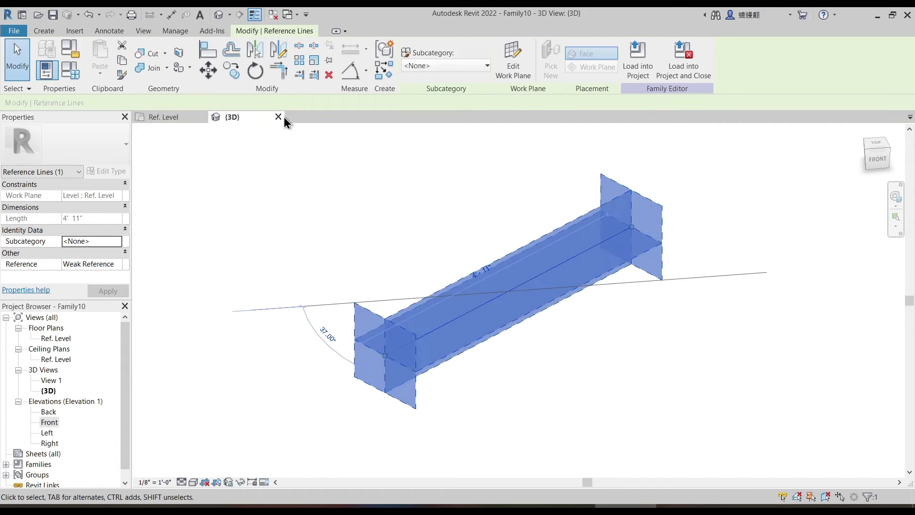
Step: Close the 3D view and delete the diagonal reference line in the Ref. Level plan
left_click(278, 117)
left_click(409, 239)
middle_click_drag(630, 251, 552, 273)
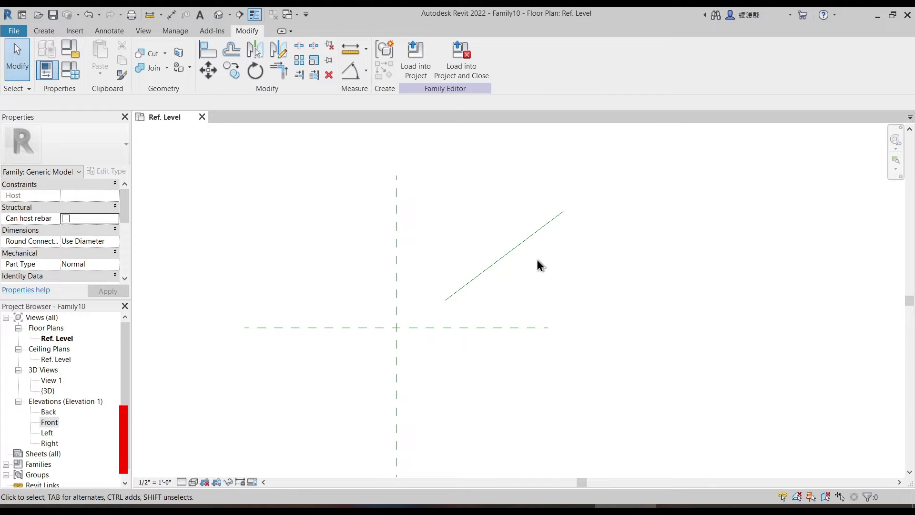
middle_click_drag(527, 278, 564, 262)
left_click(544, 232)
key("Delete")
middle_click_drag(447, 216, 529, 210)
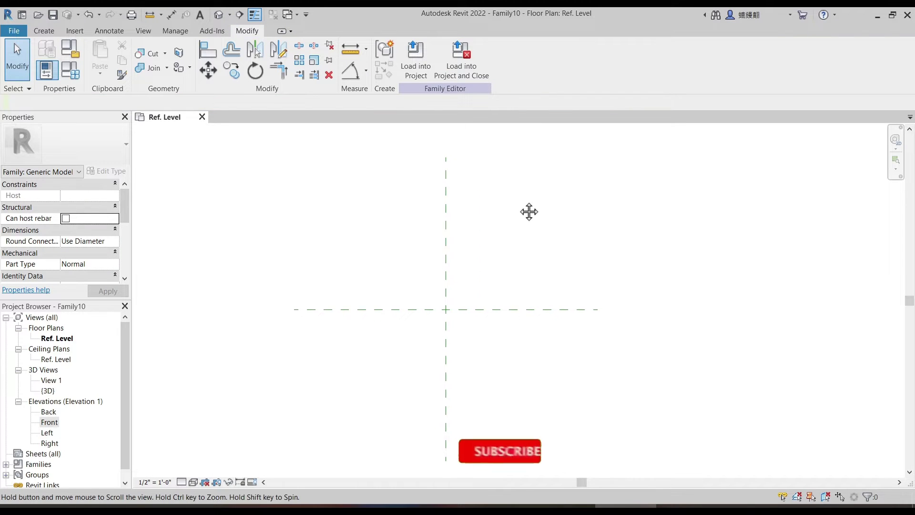
Step: Draw a reference line about 5' 7" long at 45° up to the right from the intersection of the center planes
left_click(47, 31)
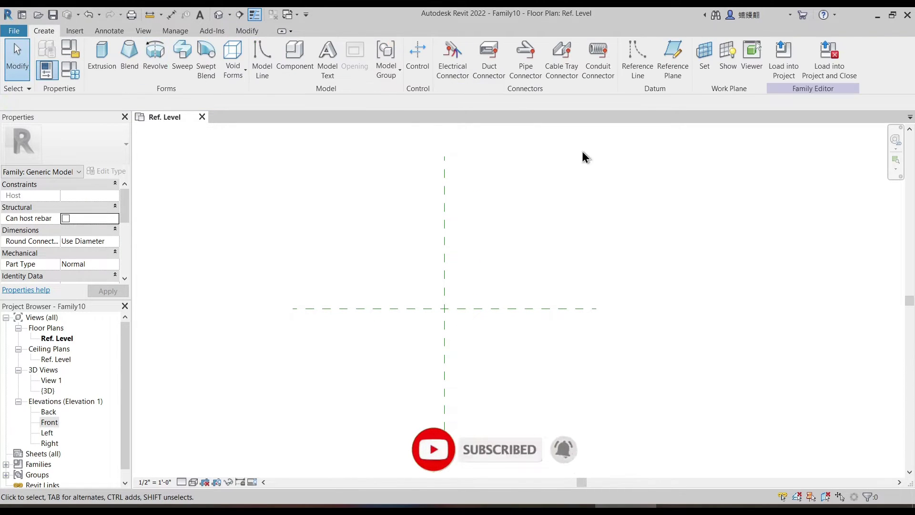
left_click(640, 77)
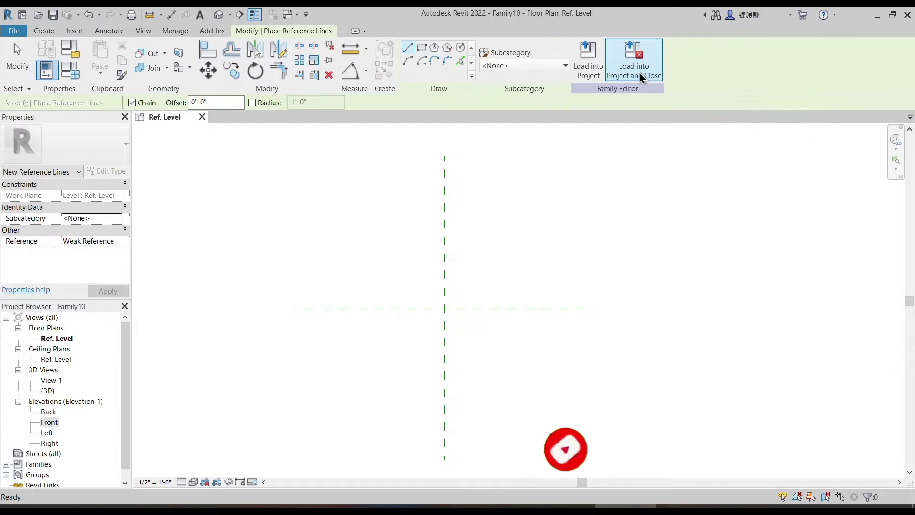
key("ctrl")
key("ctrl")
key("ctrl")
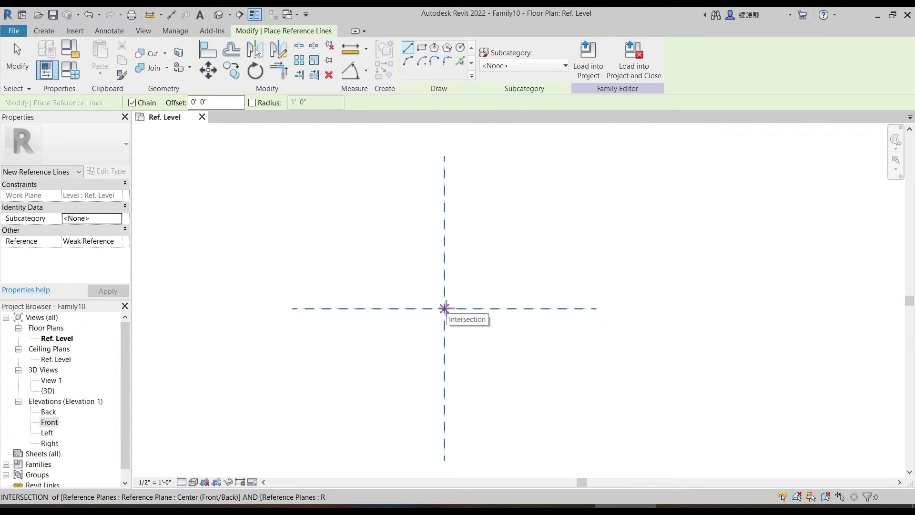
left_click(445, 308)
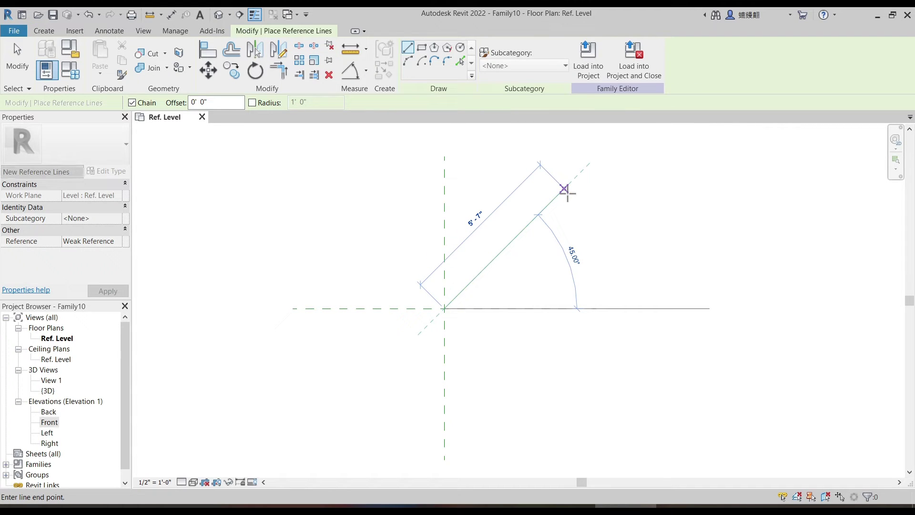
left_click(565, 190)
key("Escape")
key("Escape")
Step: Make the reference line's temporary length dimension permanent
middle_click_drag(558, 250, 578, 264)
scroll(583, 276, "up", 2)
left_click(548, 247)
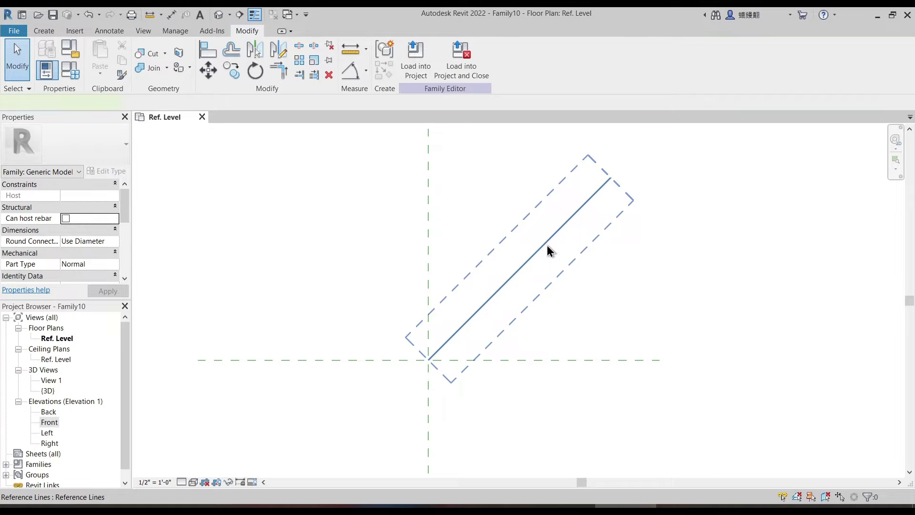
left_click(546, 249)
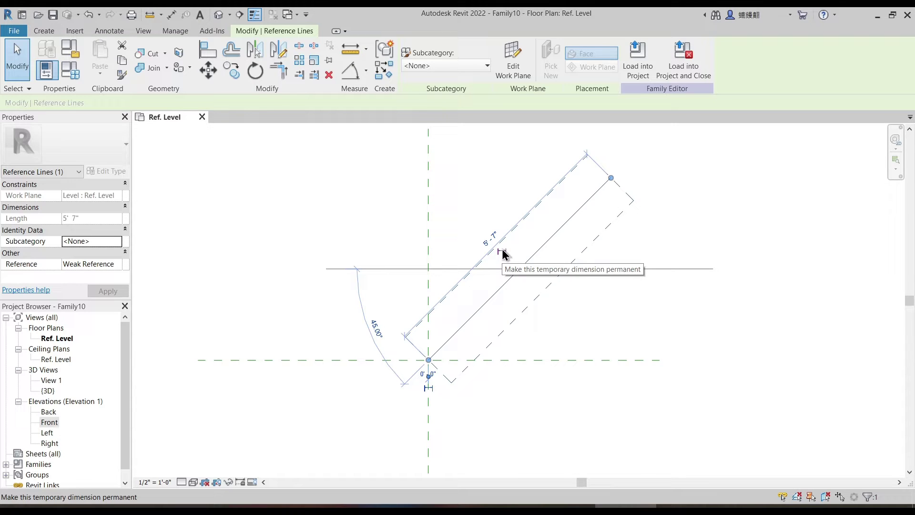
left_click(502, 251)
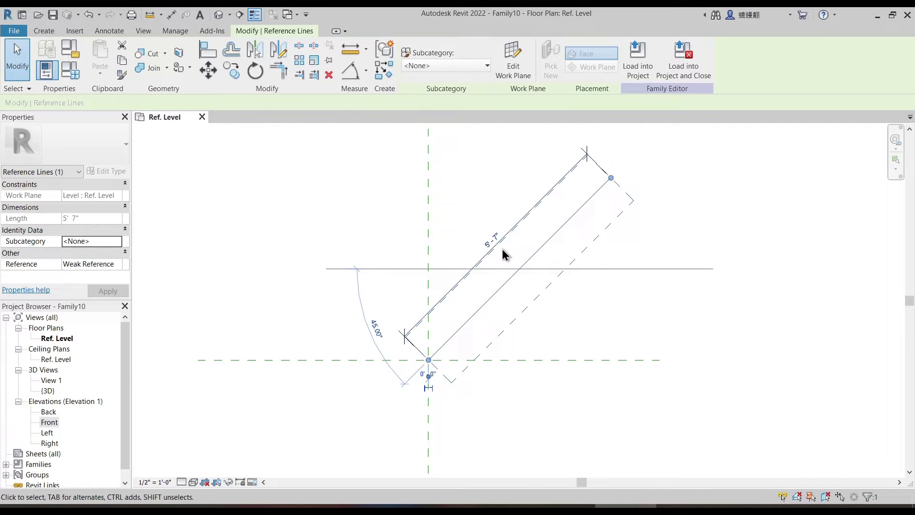
left_click(638, 298)
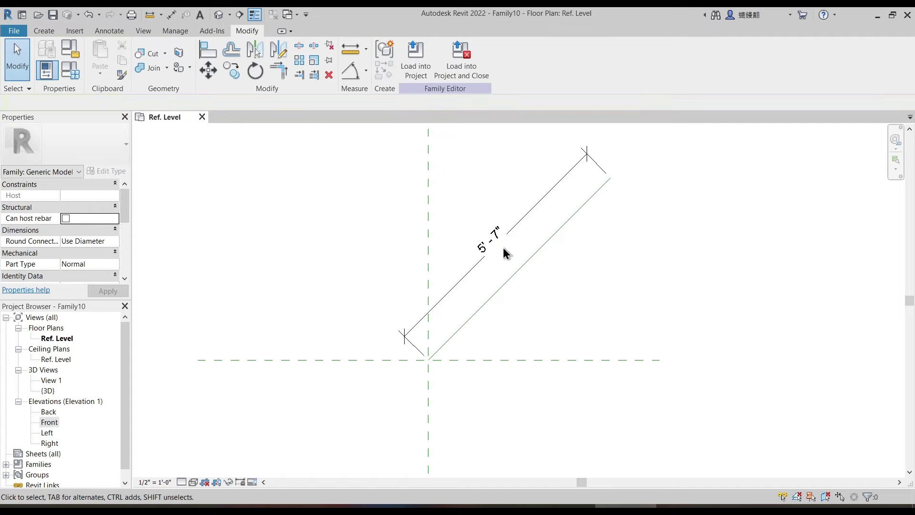
Step: Align the reference line's lower endpoint to the Center (Left/Right) plane and lock the alignment
middle_click_drag(591, 251, 517, 266)
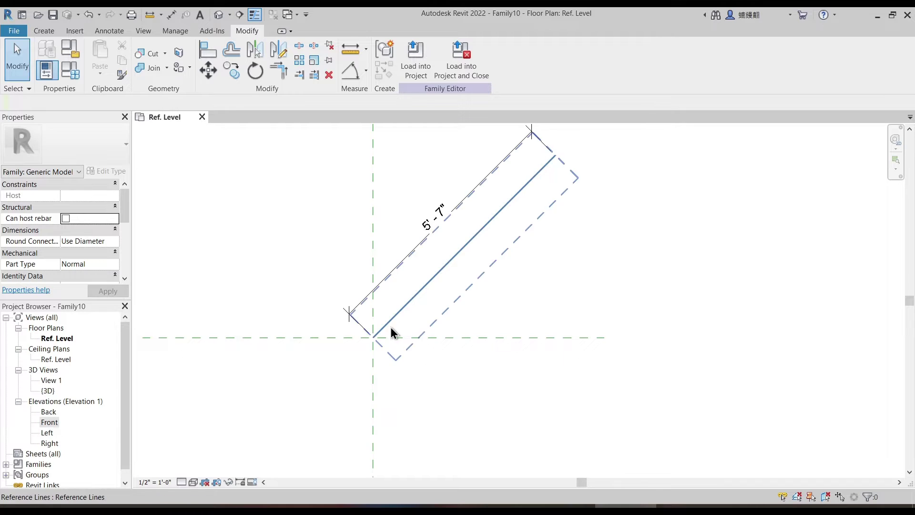
middle_click_drag(285, 187, 335, 211)
scroll(292, 188, "down", 1)
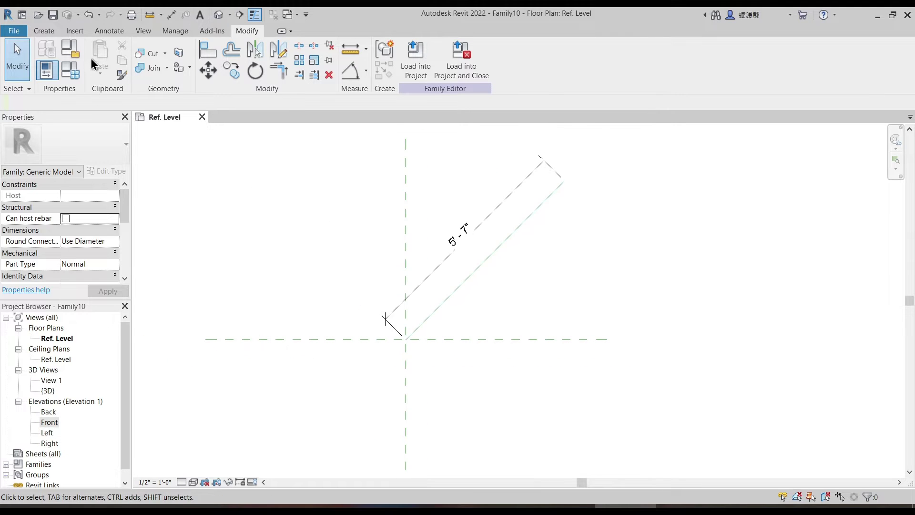
left_click(208, 52)
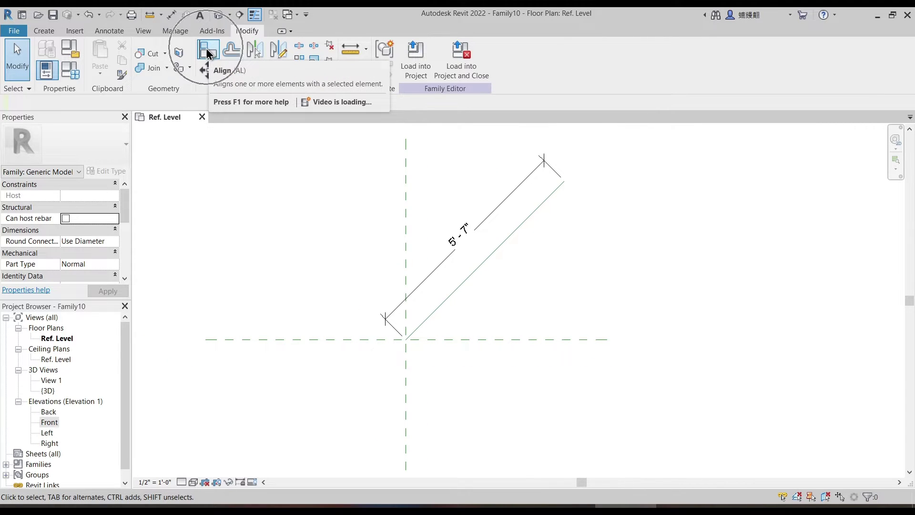
left_click(209, 53)
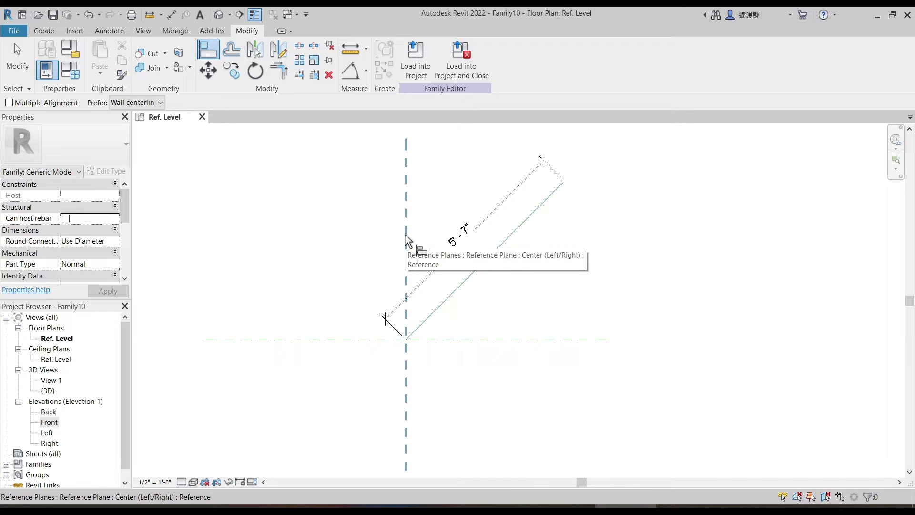
left_click(406, 239)
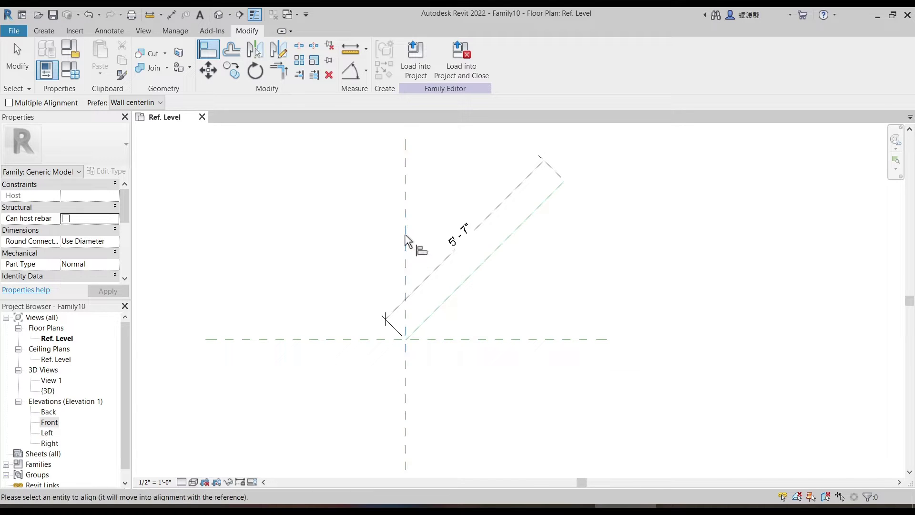
key("Tab")
left_click(406, 339)
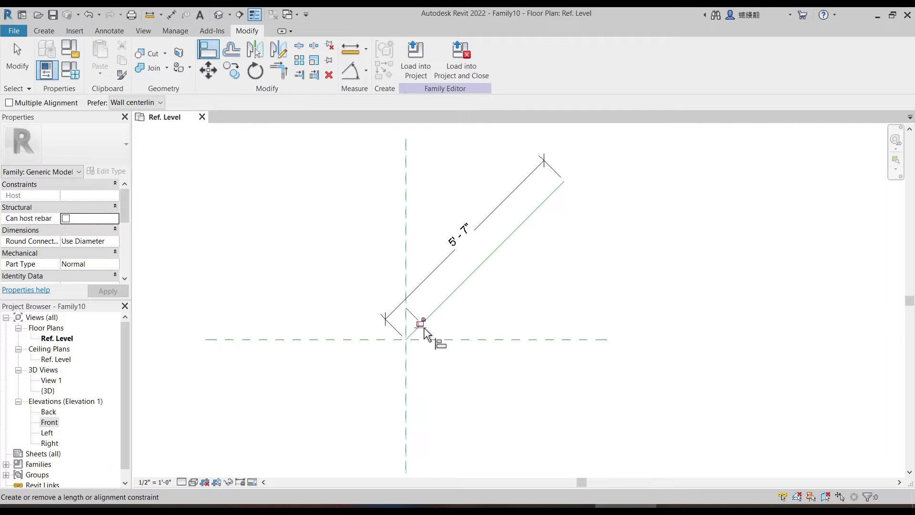
left_click(421, 324)
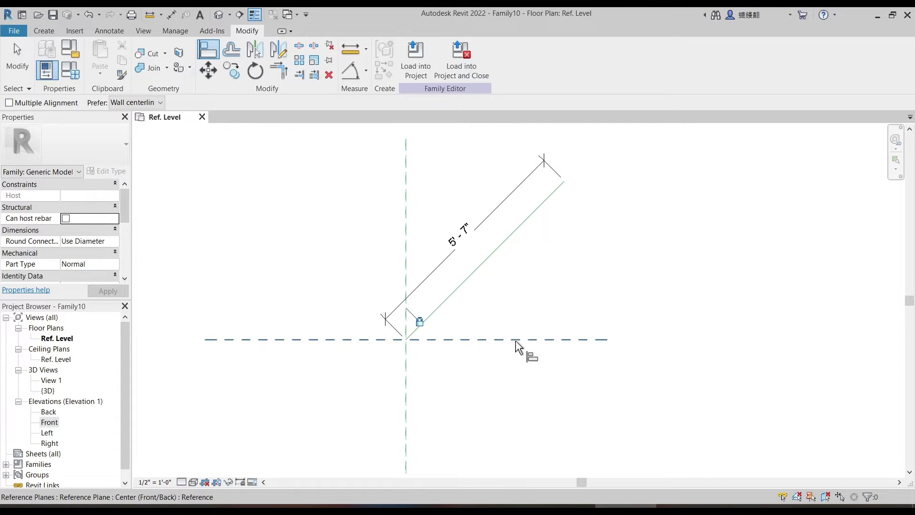
Step: Align the reference line's lower endpoint to the Center (Front/Back) plane and end the Align command
middle_click_drag(472, 372, 496, 345)
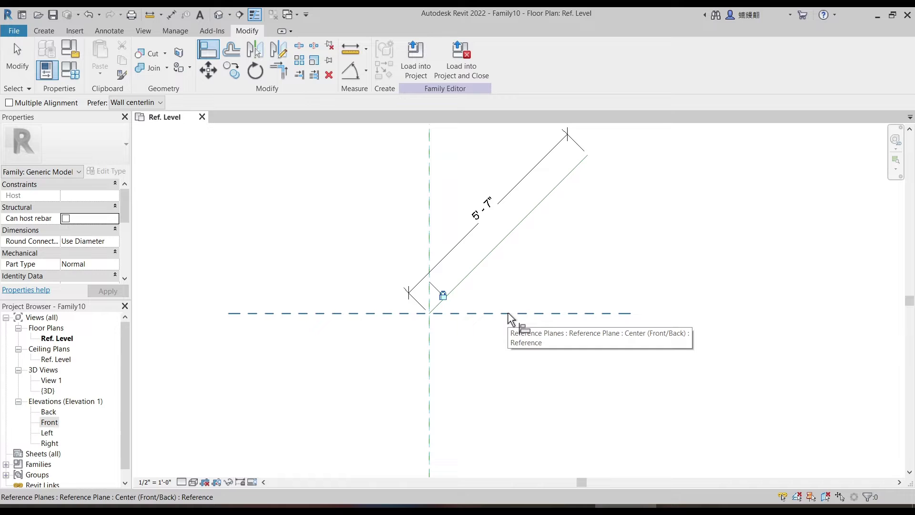
left_click(511, 315)
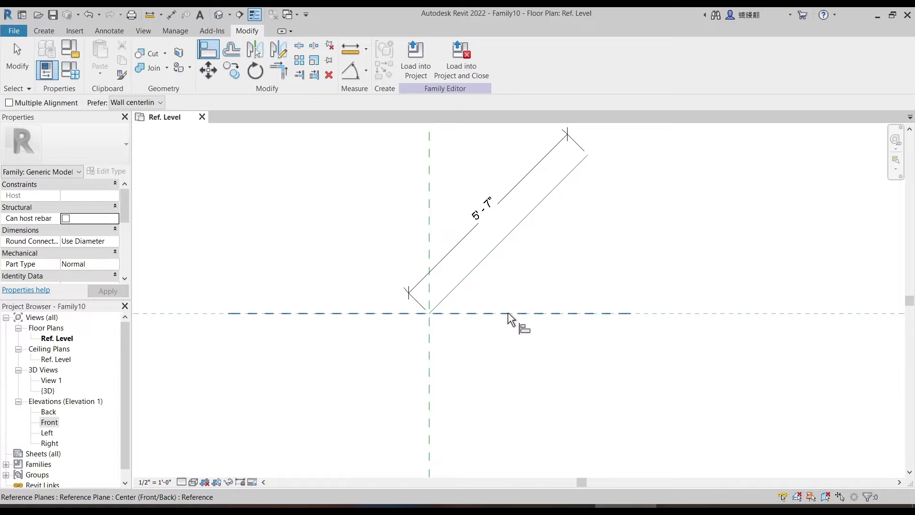
left_click(429, 315)
scroll(525, 262, "down", 4)
key("Escape")
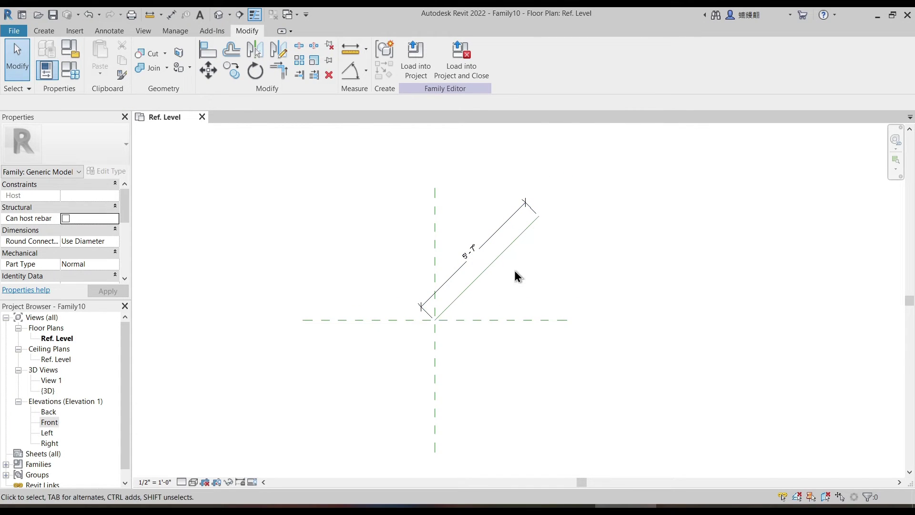
Step: Add an angular dimension between the Center (Front/Back) plane and the reference line, placed beyond the line's upper end
left_click(366, 73)
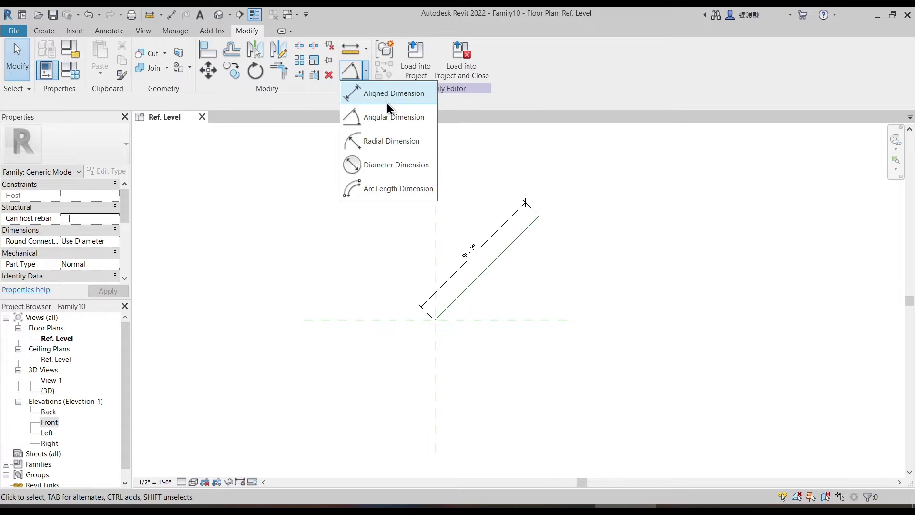
left_click(383, 115)
left_click(547, 320)
left_click(533, 237)
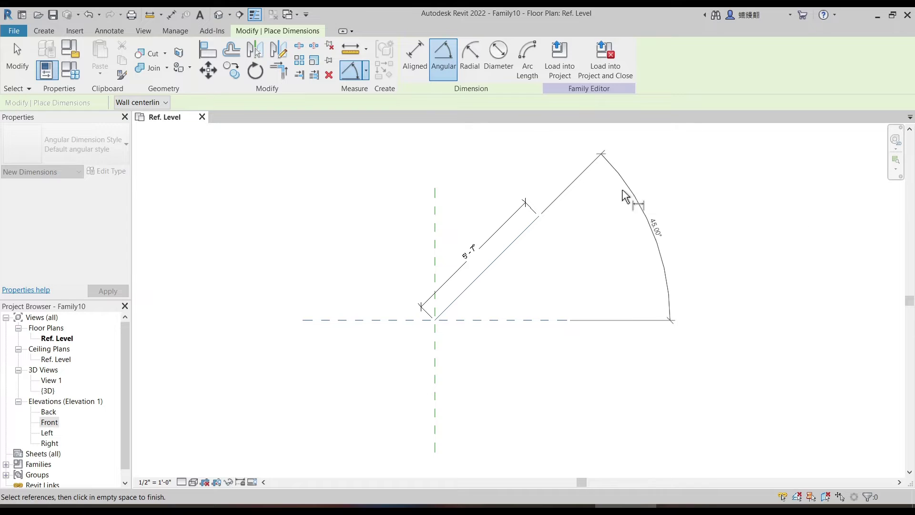
left_click(630, 199)
key("Escape")
key("Escape")
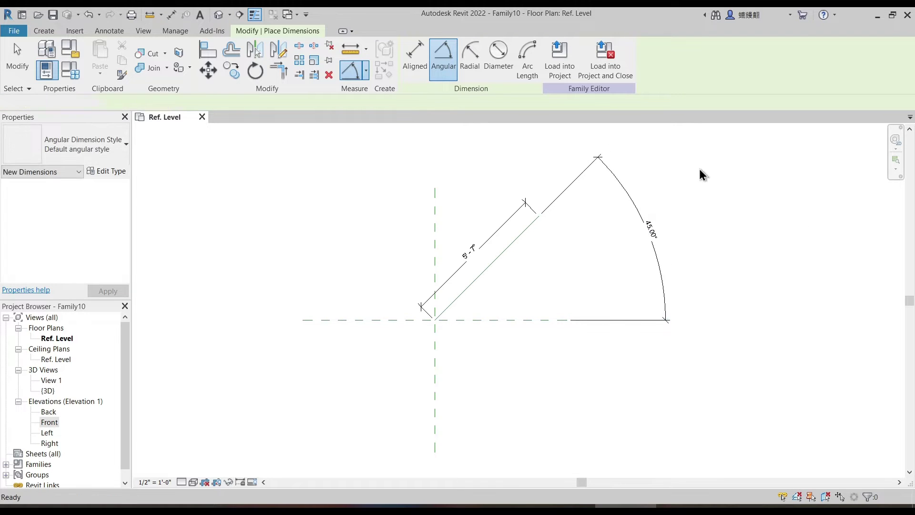
middle_click_drag(536, 209, 548, 229)
scroll(462, 281, "down", 2)
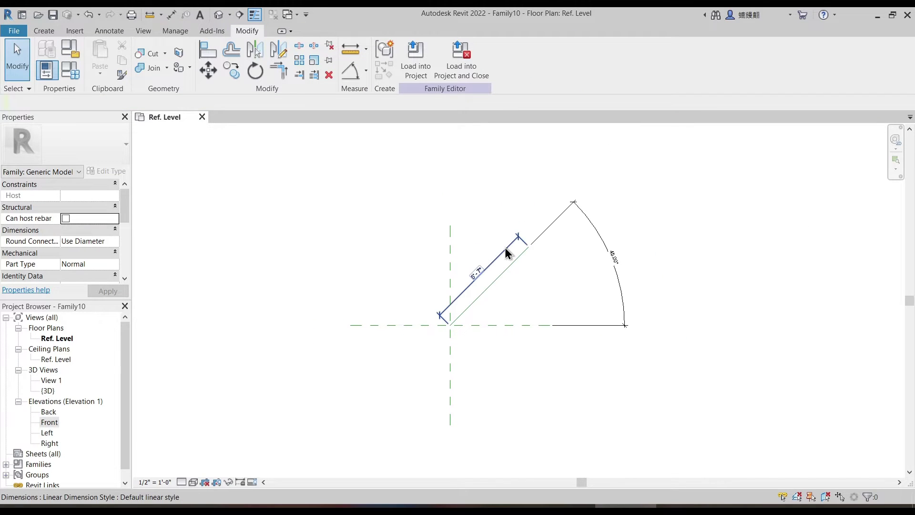
left_click(505, 247)
left_click(592, 237)
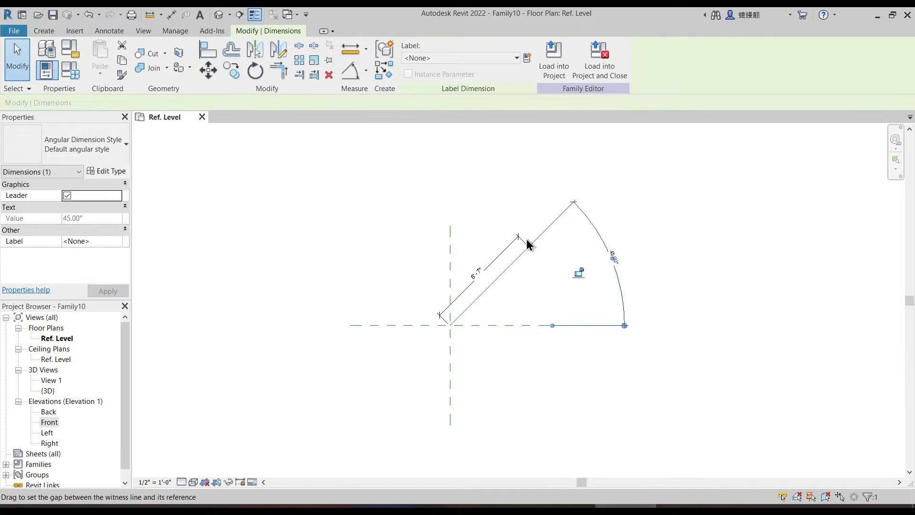
middle_click_drag(507, 218, 499, 233)
left_click(499, 227)
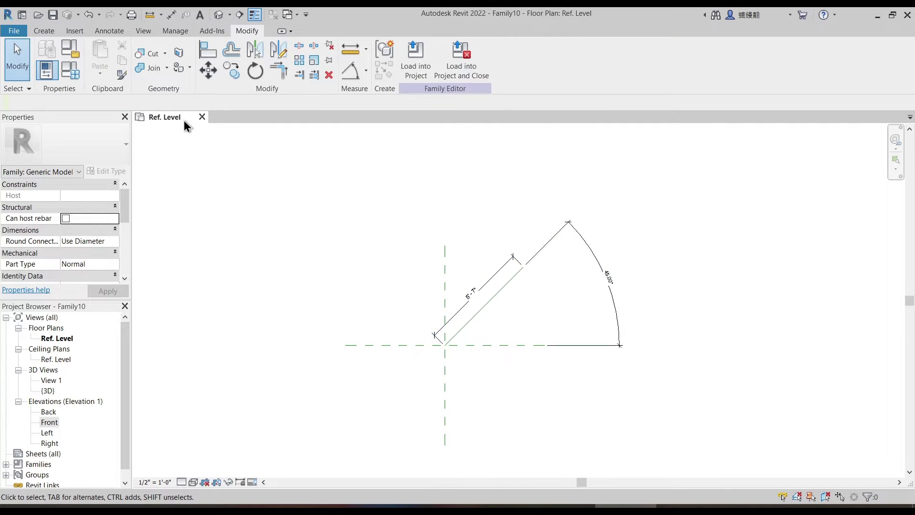
Step: Check which parameters the generic model family offers in its family types, and leave without changes
left_click(72, 76)
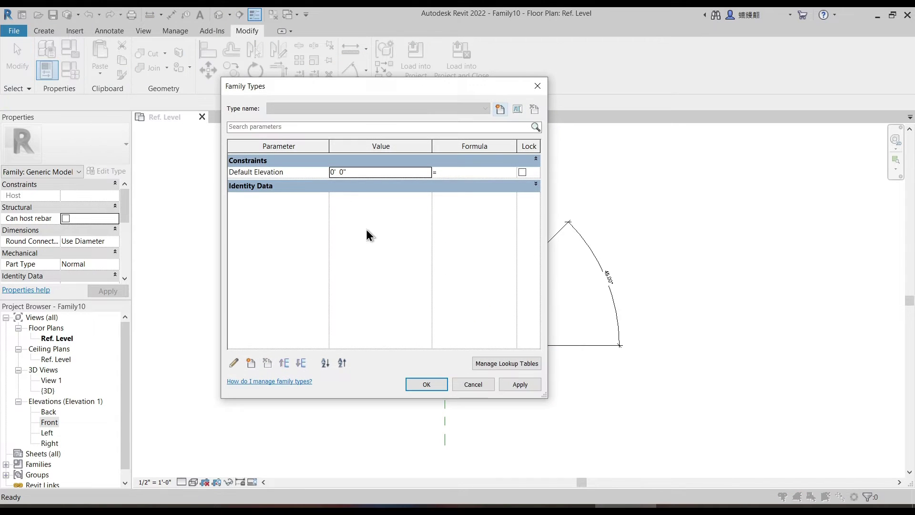
left_click_drag(341, 86, 369, 77)
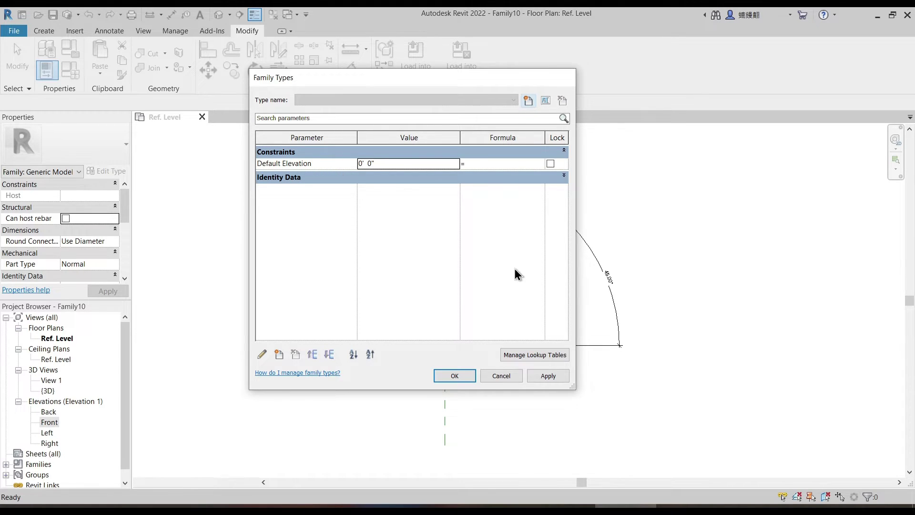
key("Escape")
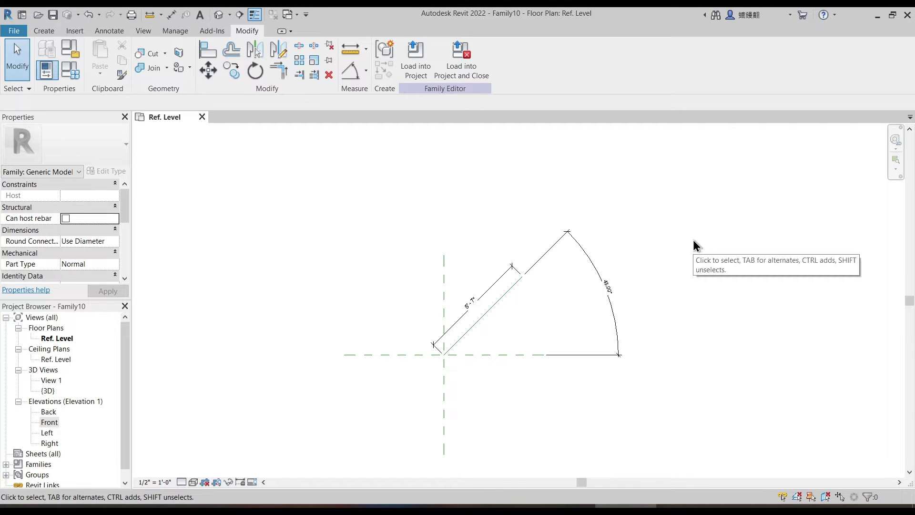
middle_click_drag(454, 186, 467, 164)
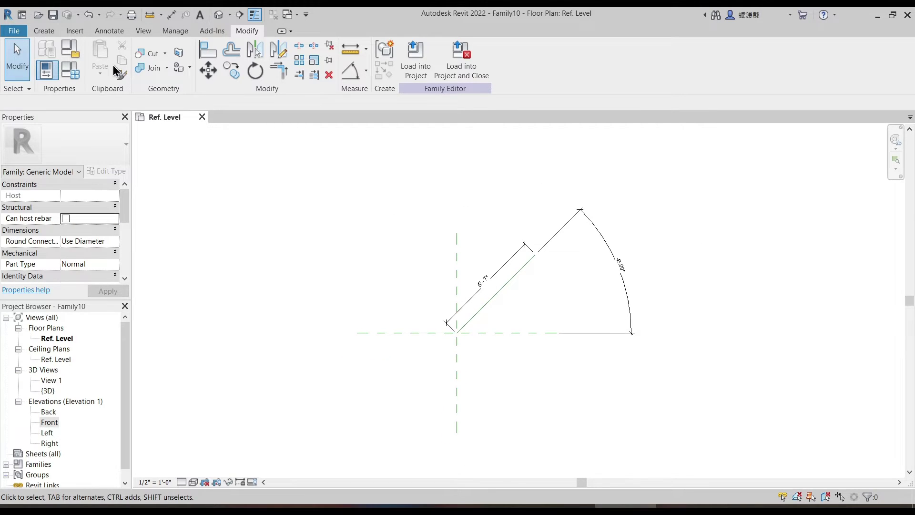
Step: Change the family category from Generic Models to Doors
left_click(72, 46)
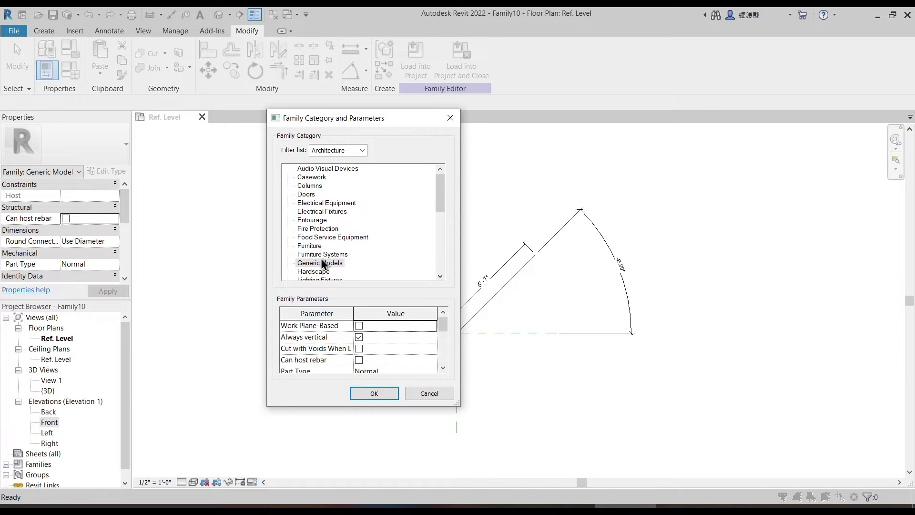
left_click(307, 195)
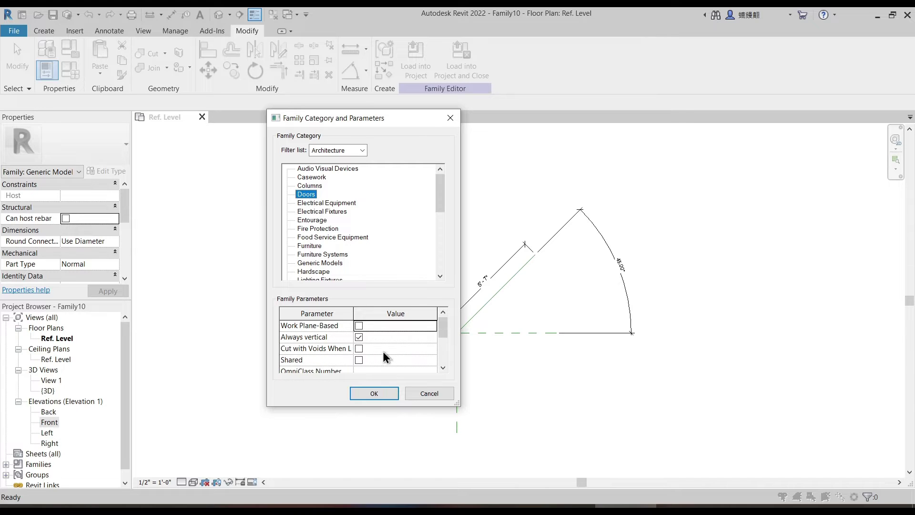
left_click(373, 394)
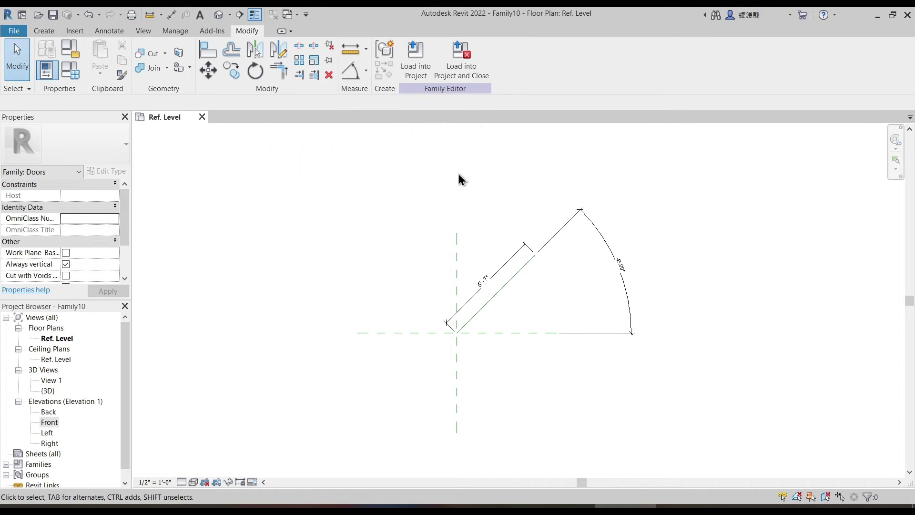
Step: Review the built-in door parameters in the family types, enlarging the dialog to see more of them
left_click(69, 72)
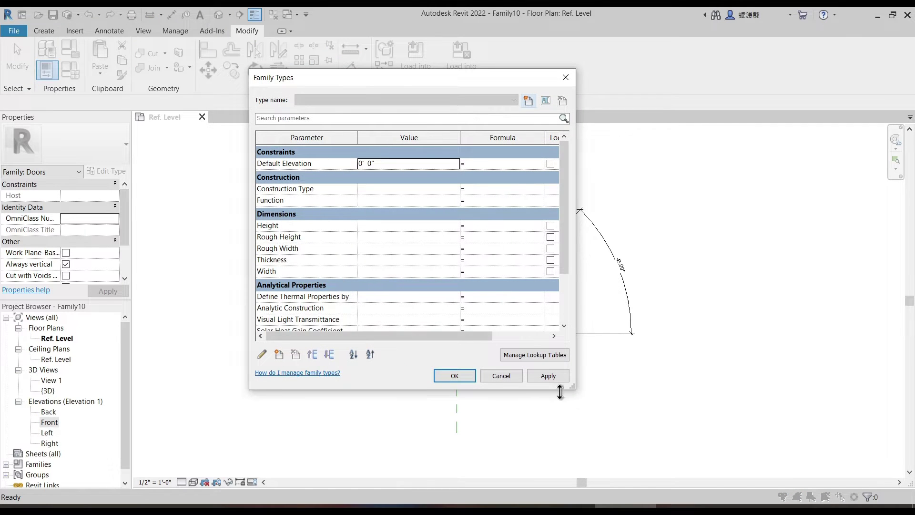
left_click_drag(574, 387, 593, 414)
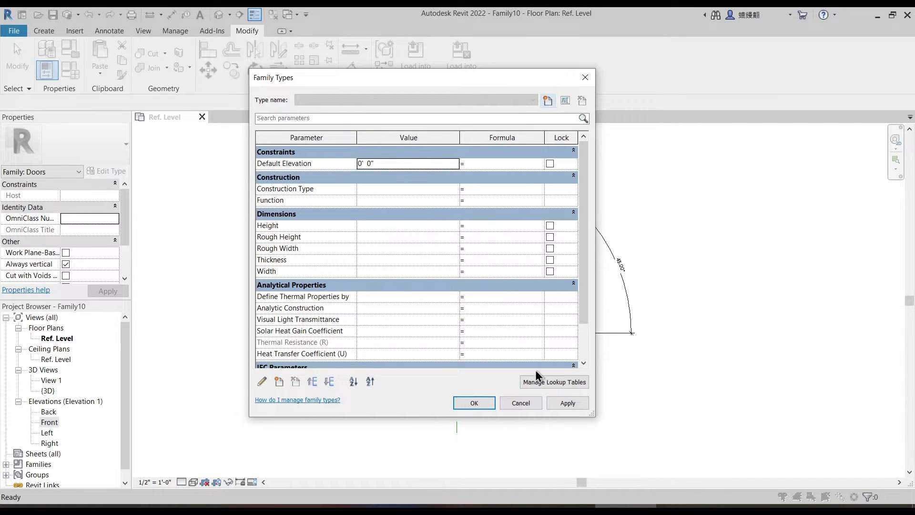
left_click(466, 402)
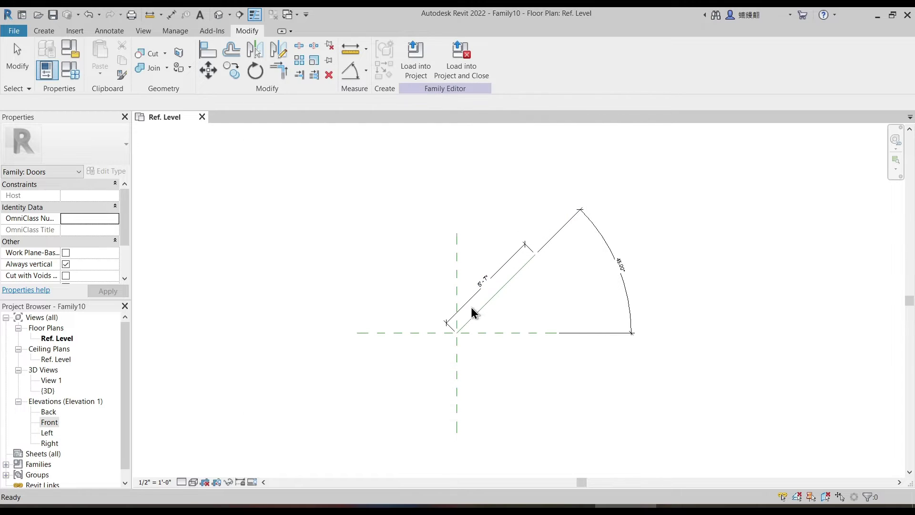
Step: Label the reference line's length dimension with the Width parameter
left_click(514, 255)
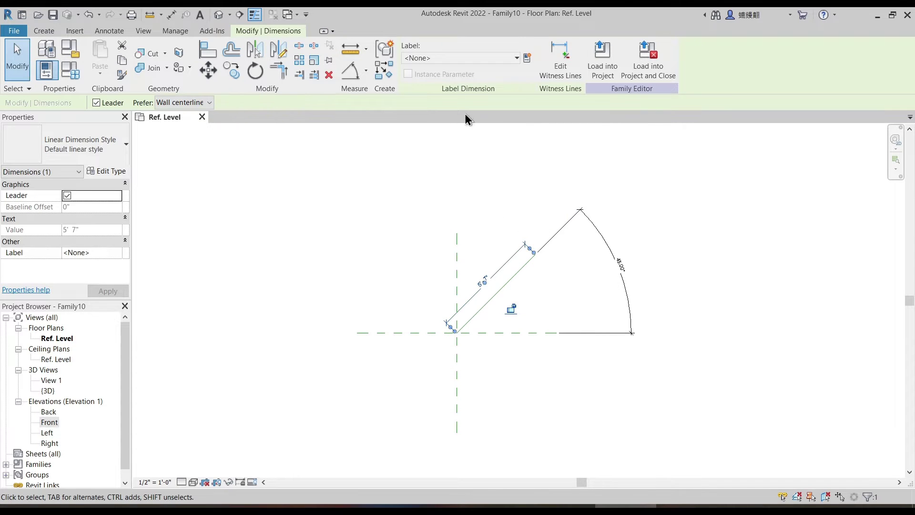
left_click(445, 58)
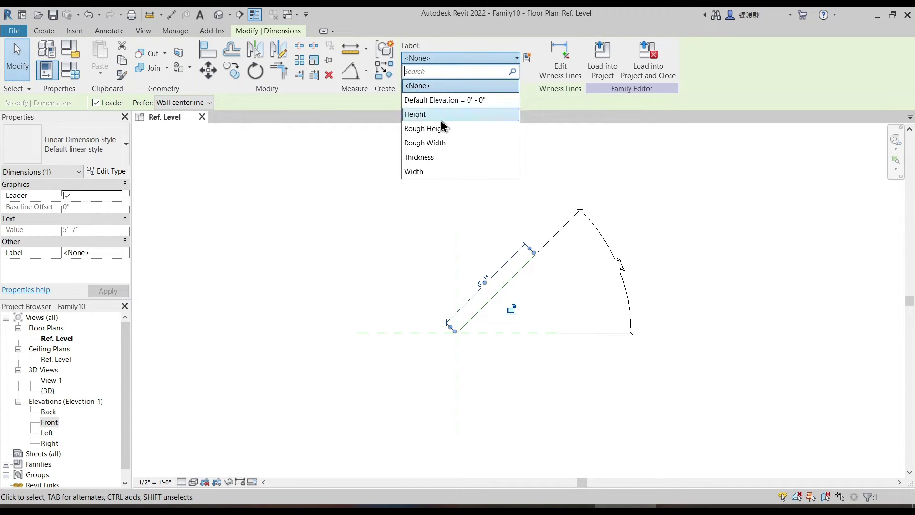
left_click(429, 171)
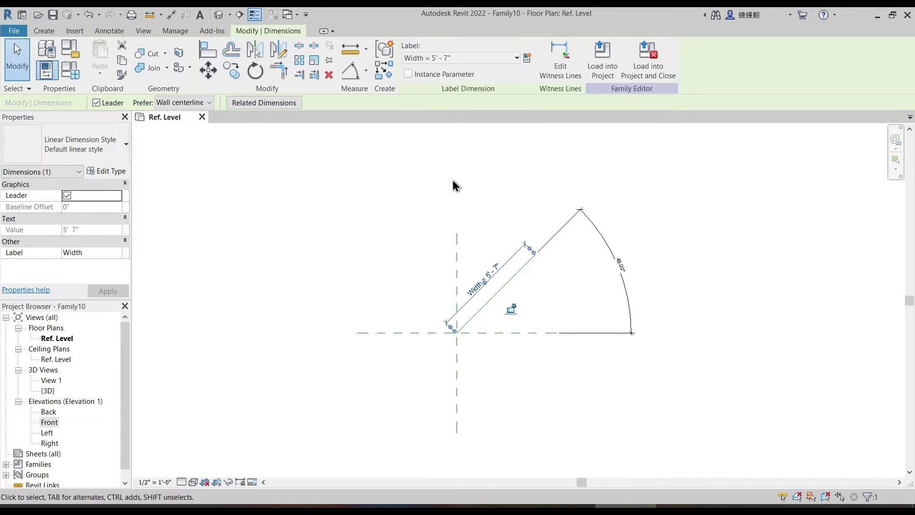
middle_click_drag(490, 222, 484, 184)
left_click(483, 190)
Step: Start a new instance family parameter named "3d Door Panel Swing Angle" for the reference line's angular dimension
scroll(484, 195, "up", 2)
left_click(628, 185)
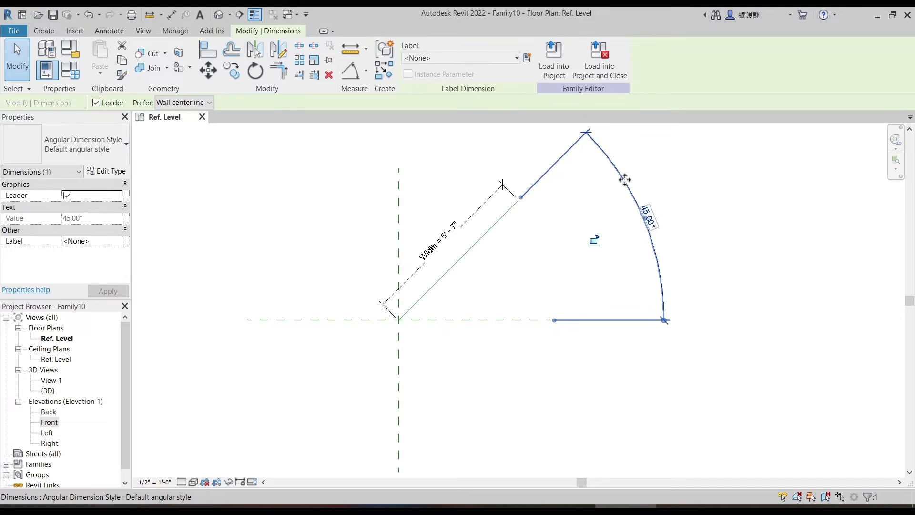
left_click(528, 59)
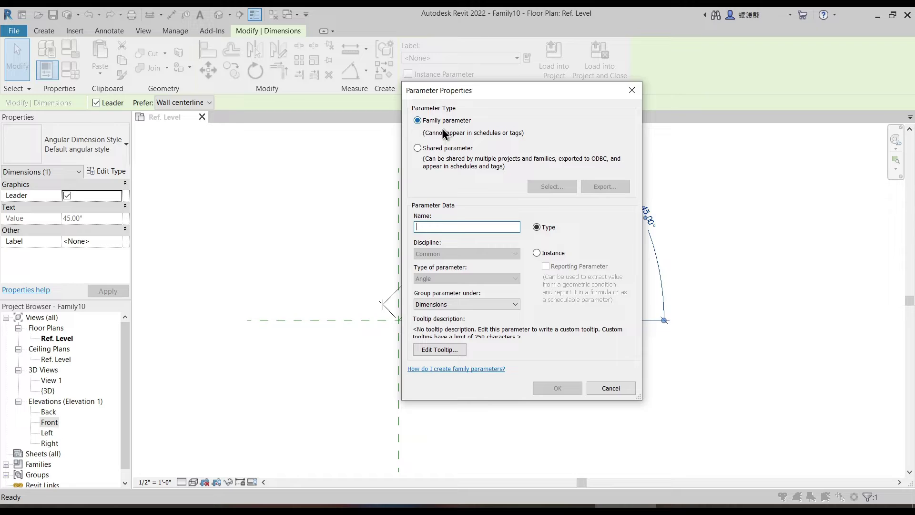
left_click(456, 226)
type("3d Door")
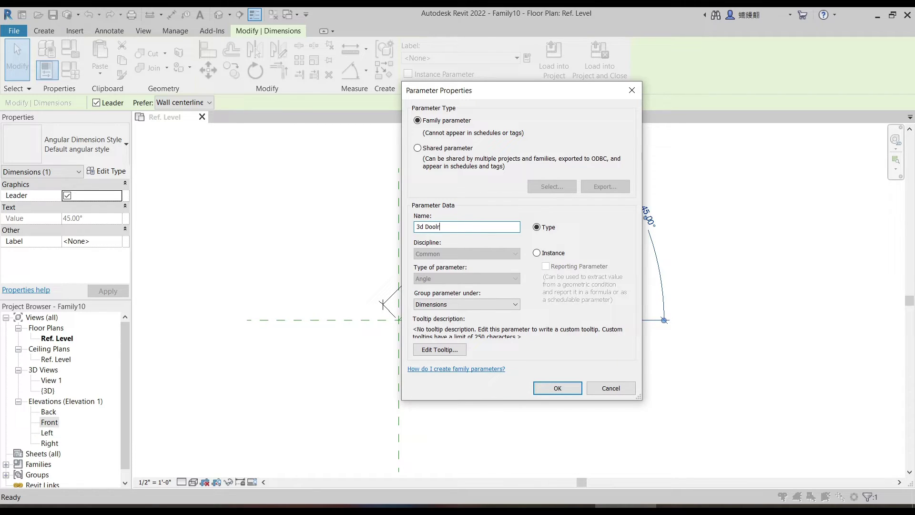
type(" Panel Swing Angle")
left_click(537, 253)
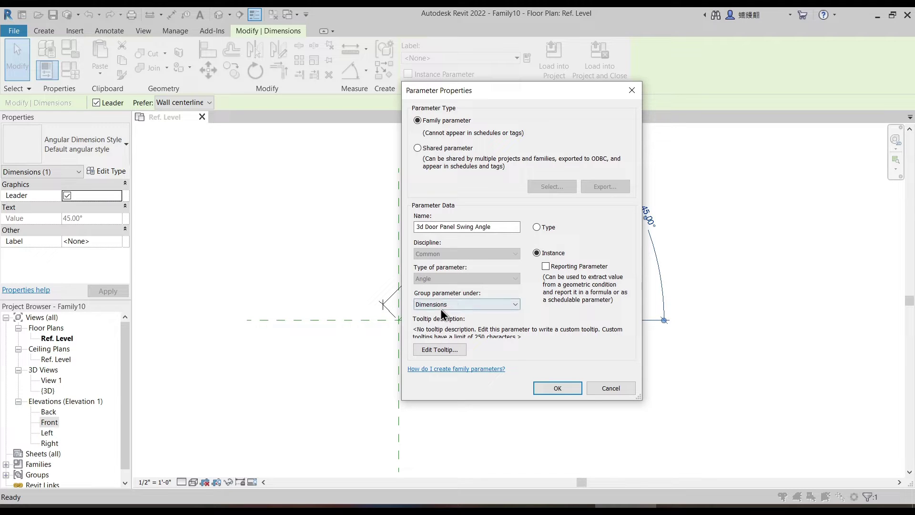
Step: Group the new swing angle parameter under Constraints and create it as the angular dimension's label
left_click(455, 304)
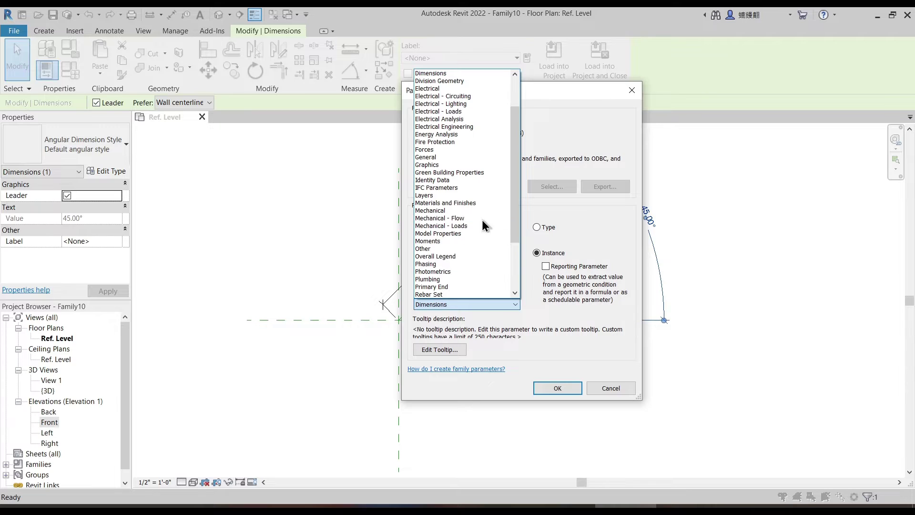
left_click_drag(512, 156, 511, 104)
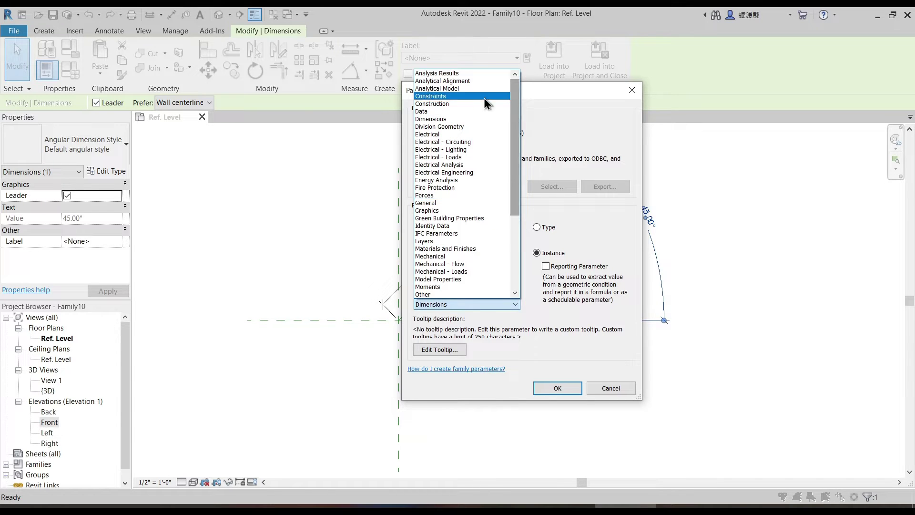
left_click(440, 97)
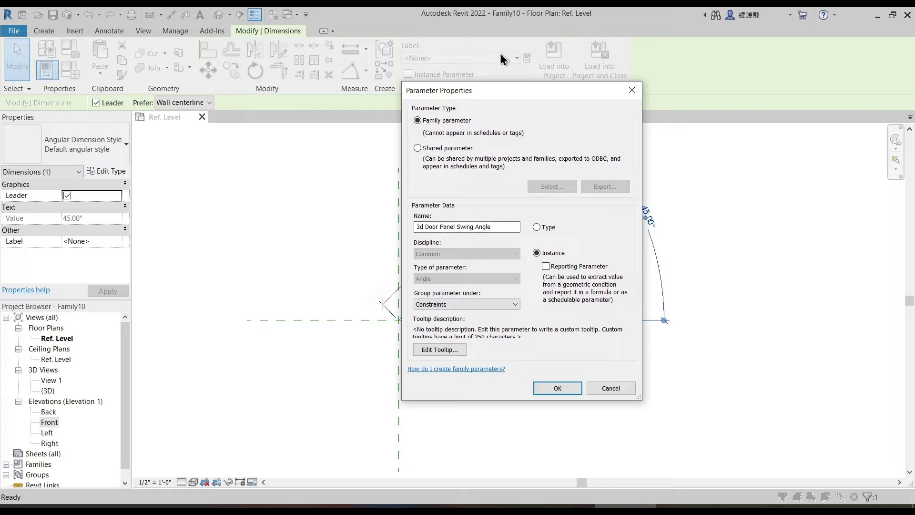
left_click_drag(505, 87, 414, 64)
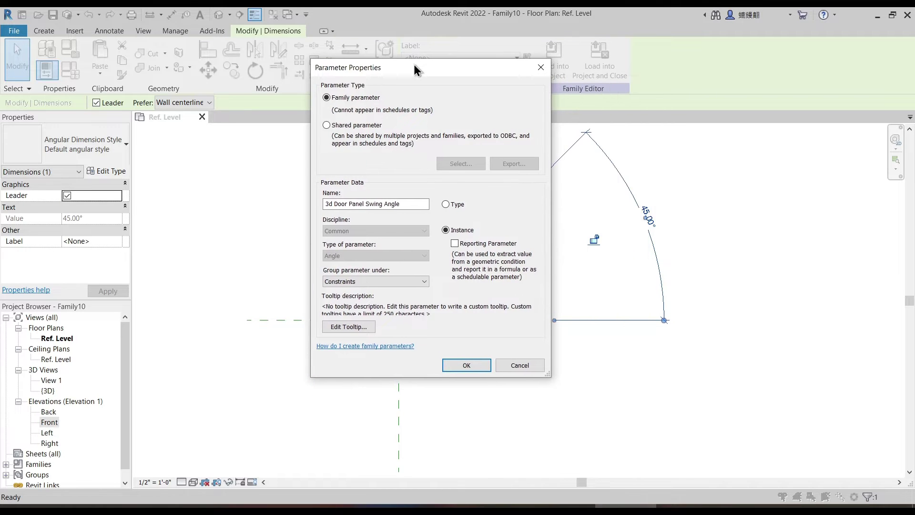
left_click(360, 281)
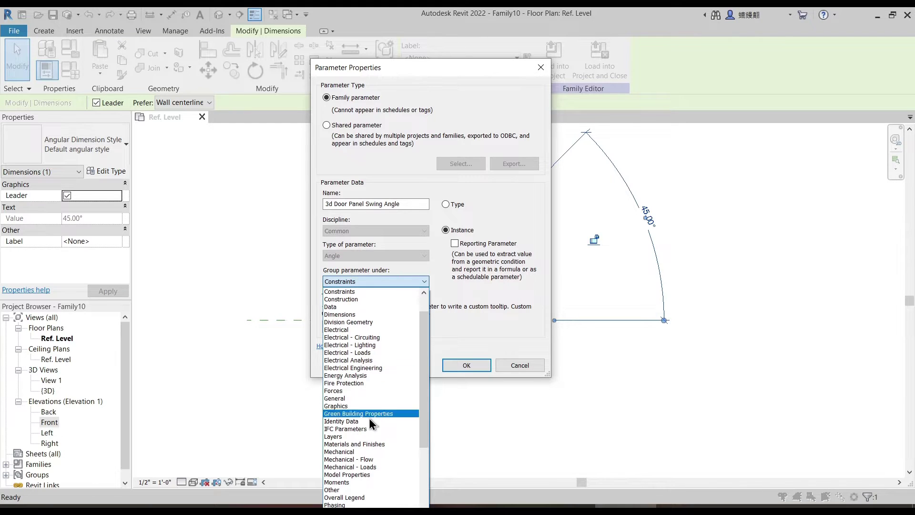
left_click(374, 292)
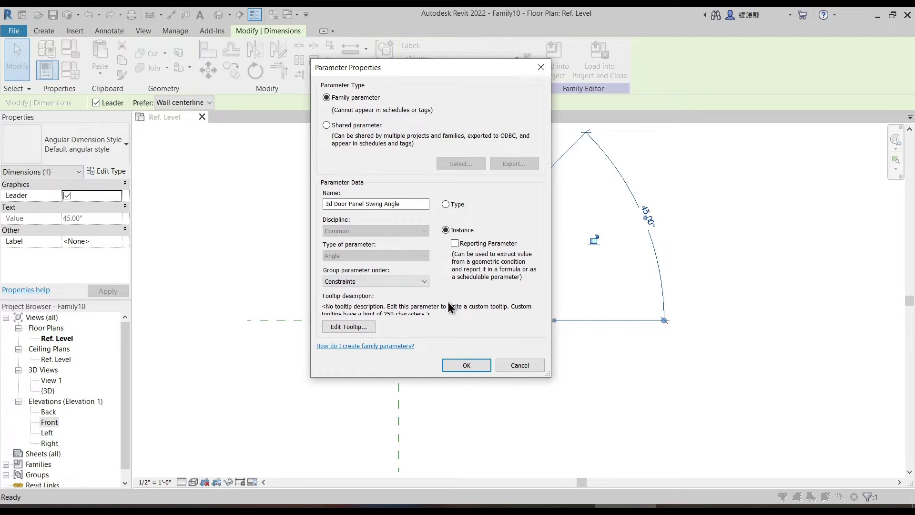
left_click(467, 365)
scroll(574, 313, "down", 3)
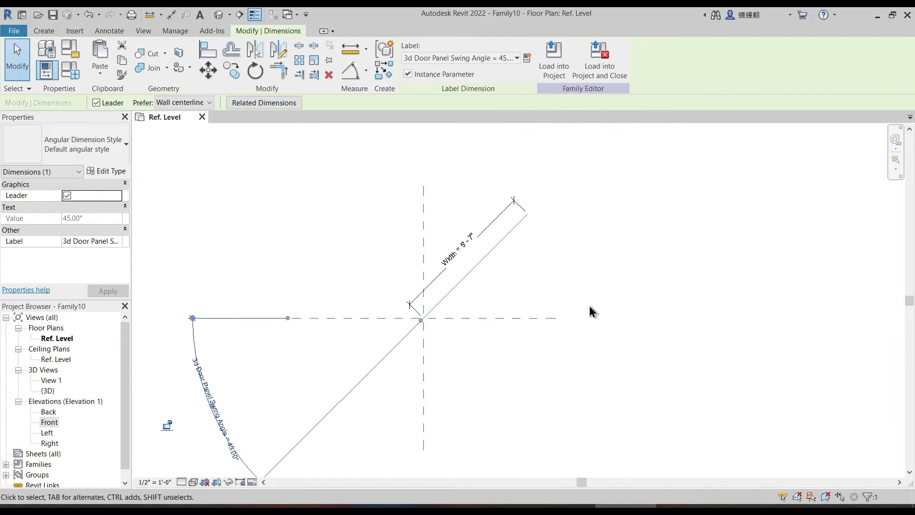
Step: Flex the reference line by setting the 3d Door Panel Swing Angle dimension to 90°
left_click(553, 312)
scroll(387, 349, "up", 2)
scroll(387, 344, "up", 1)
middle_click_drag(421, 336, 372, 349)
middle_click_drag(623, 307, 575, 331)
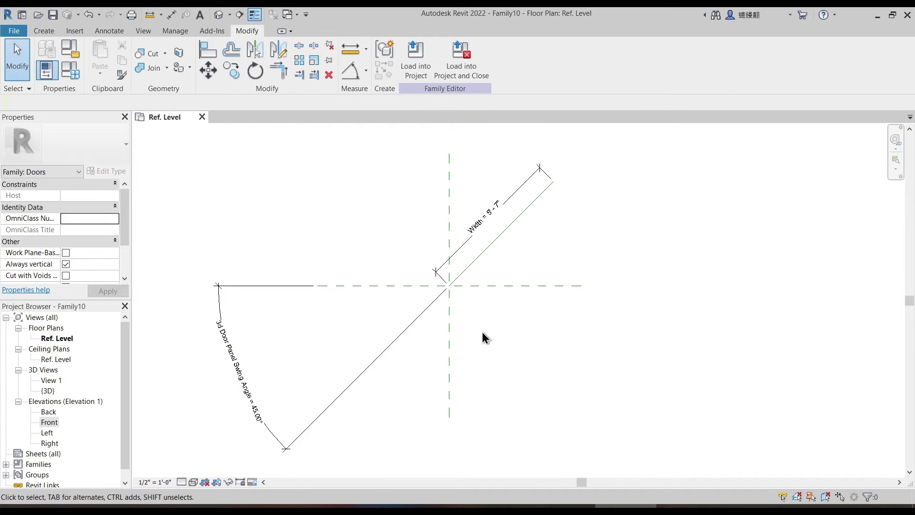
middle_click_drag(516, 322, 504, 343)
middle_click_drag(322, 405, 359, 359)
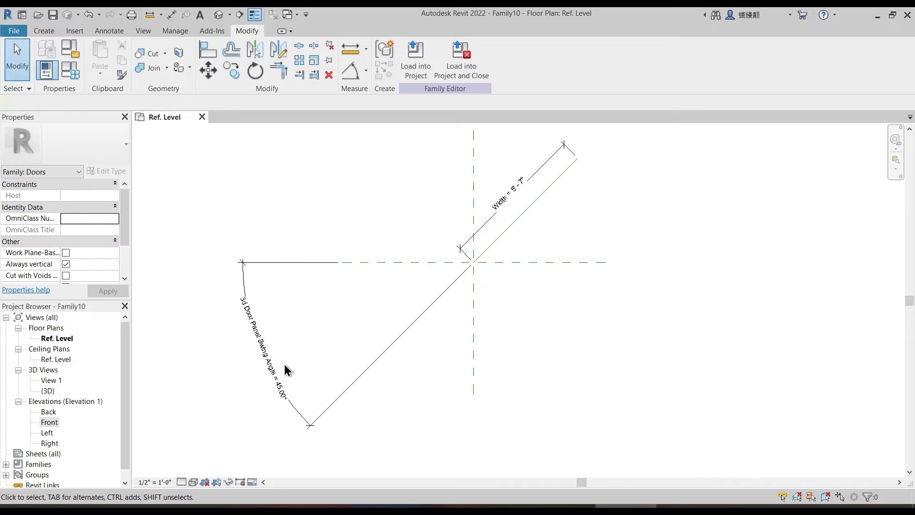
double_click(282, 379)
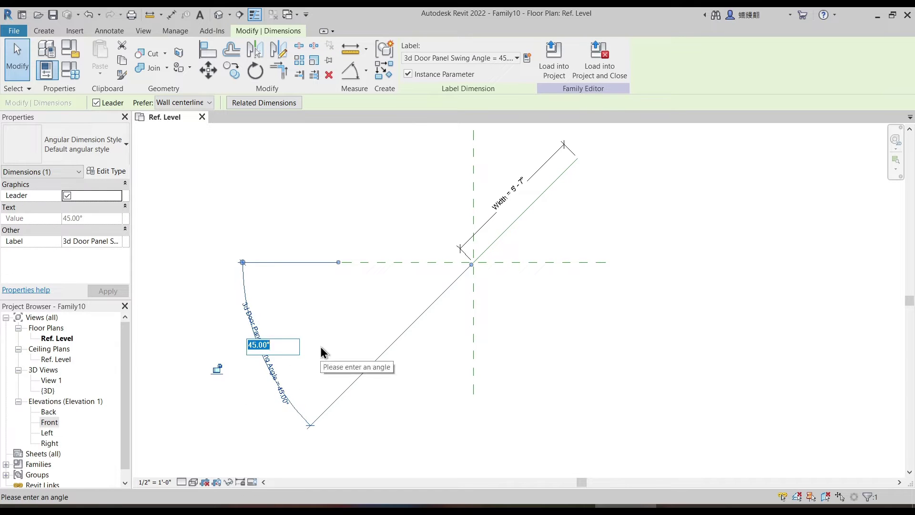
type("90")
key("Return")
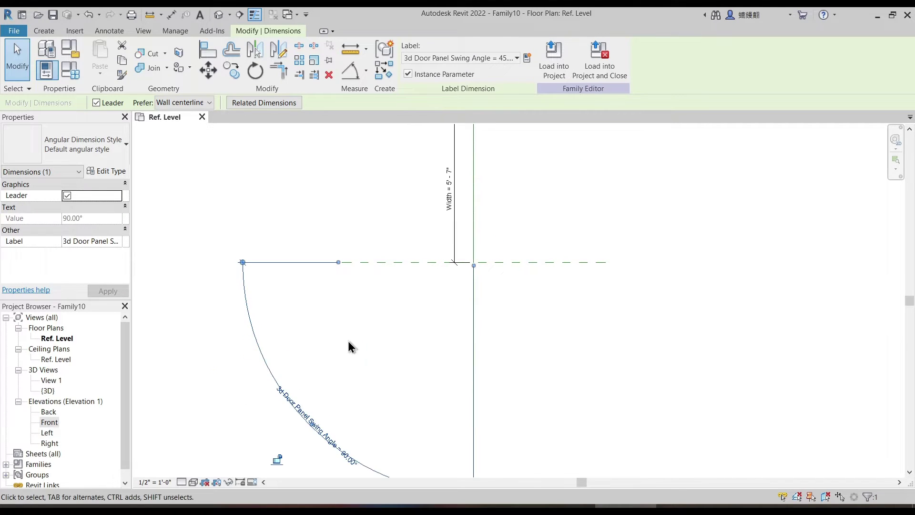
Step: Test the 3d Door Panel Swing Angle dimension at 135° and restore it to 45°
scroll(456, 311, "down", 2)
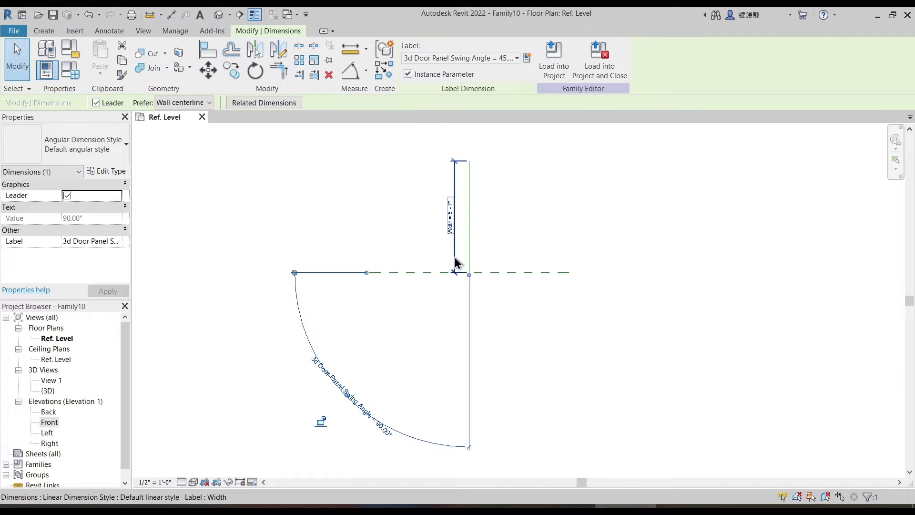
double_click(368, 399)
type("1")
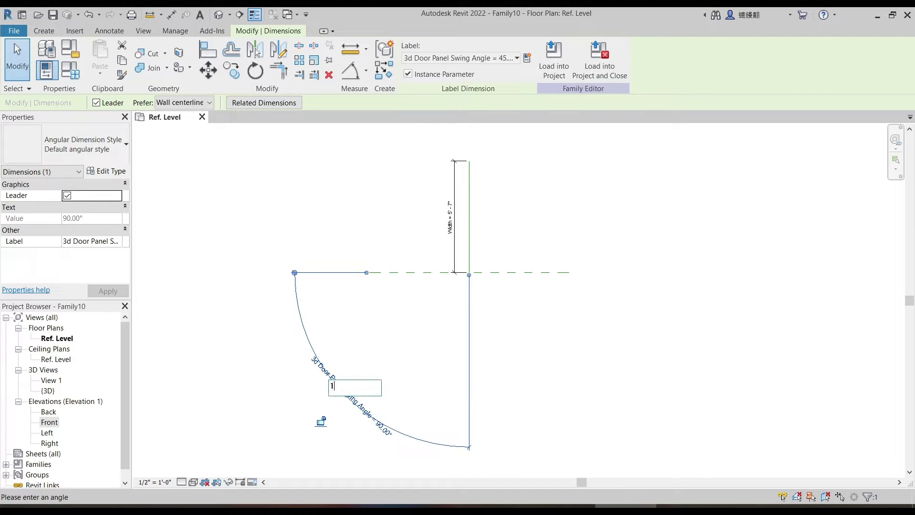
type("35")
key("Return")
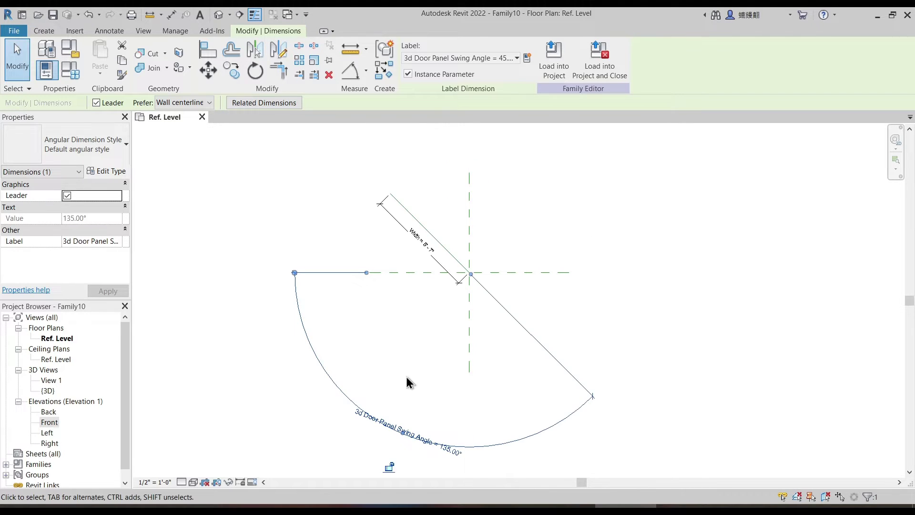
double_click(444, 445)
type("45")
key("Return")
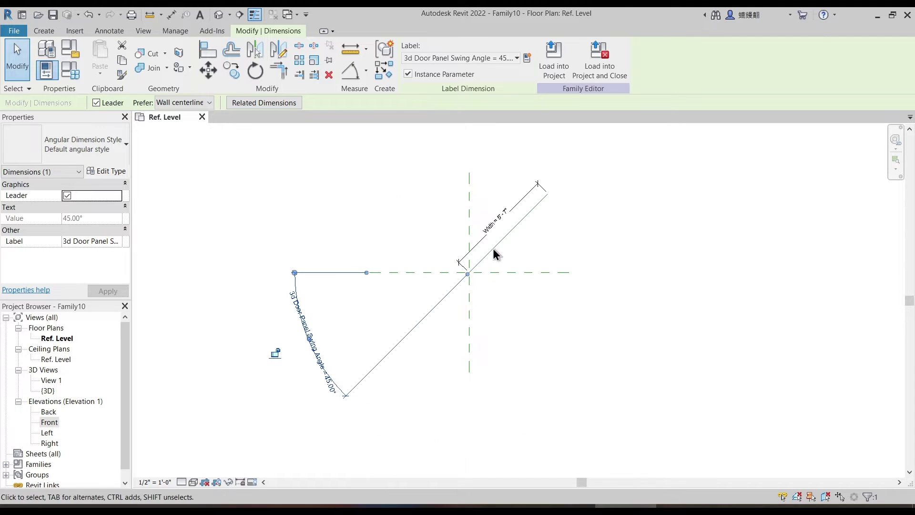
Step: Set the reference line's Width dimension to 4' 0"
double_click(501, 210)
type("4")
key("Return")
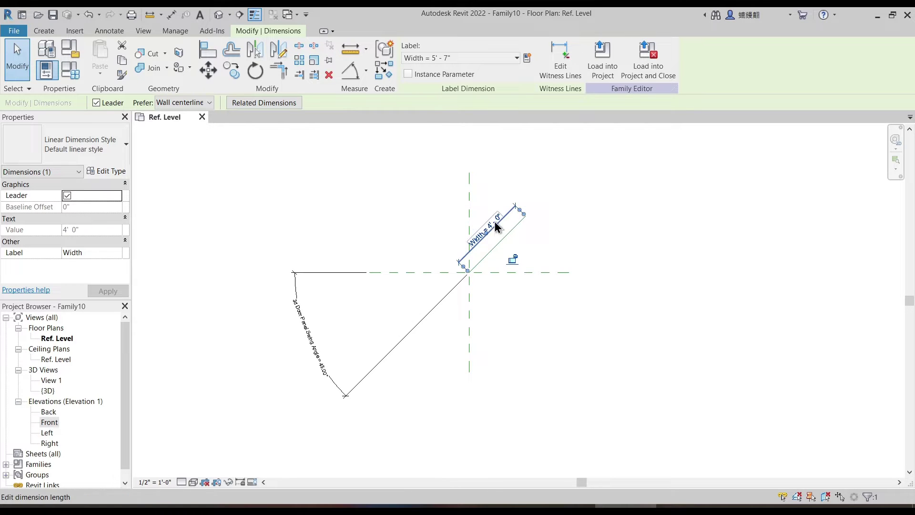
Step: Test the reference line's Width dimension at 8' 0" and restore it to 4' 0"
left_click(494, 222)
type("8")
key("Return")
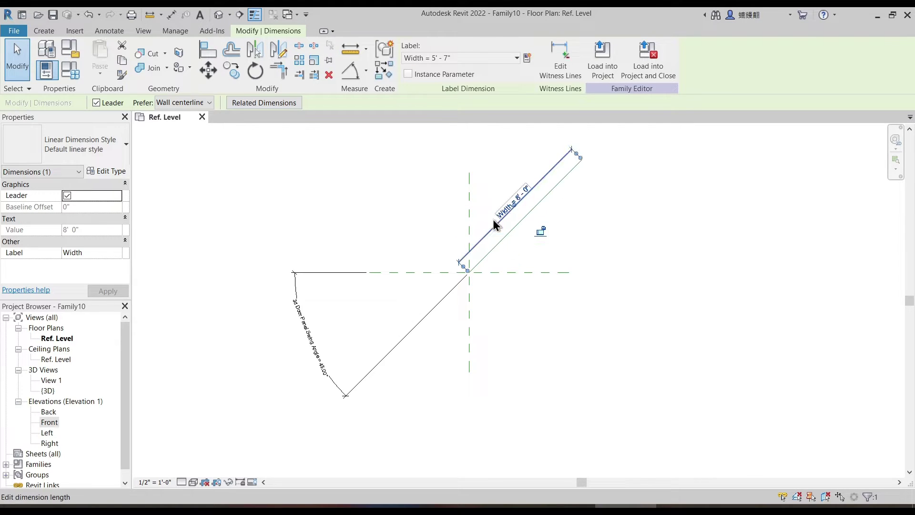
middle_click_drag(558, 234, 548, 261)
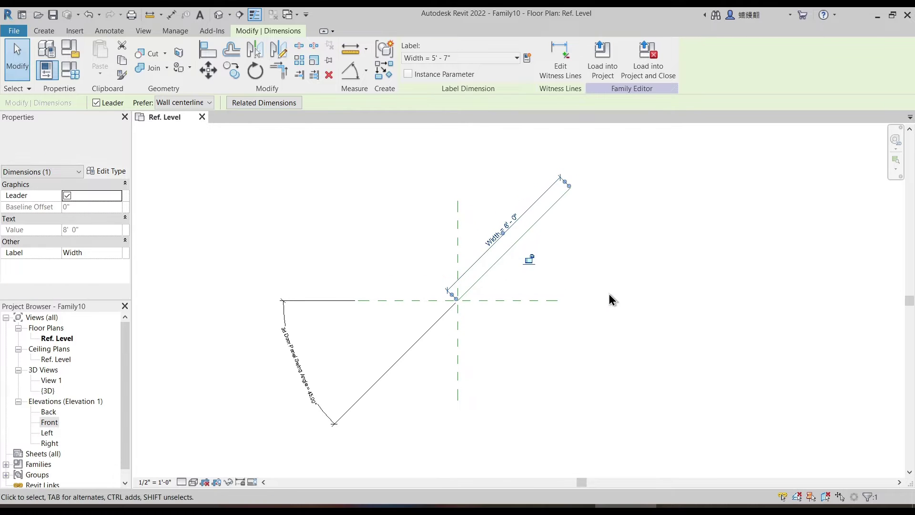
left_click(605, 294)
left_click(505, 223)
left_click(507, 225)
type("4")
key("Return")
left_click(568, 217)
Step: Draw a vertical reference plane about 3' 8" to the right of the Center (Left/Right) plane, beyond the reference line's end
scroll(568, 217, "up", 1)
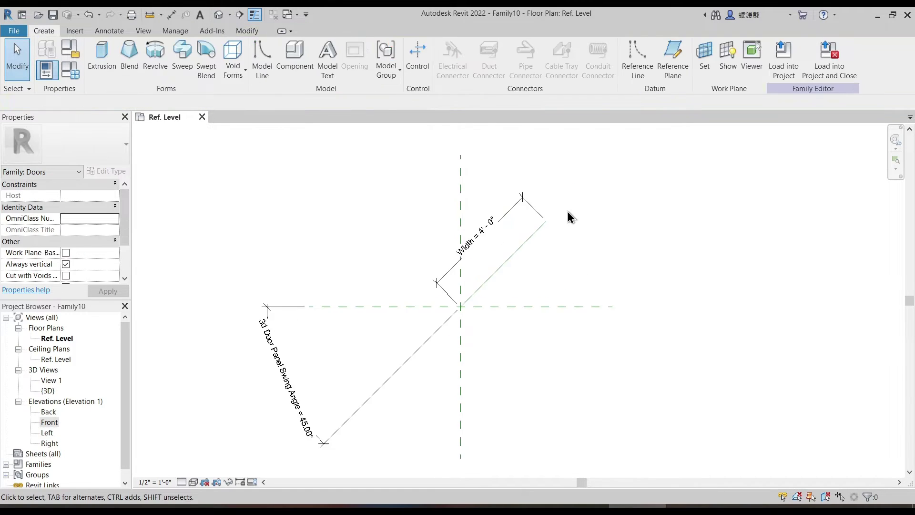
left_click(673, 60)
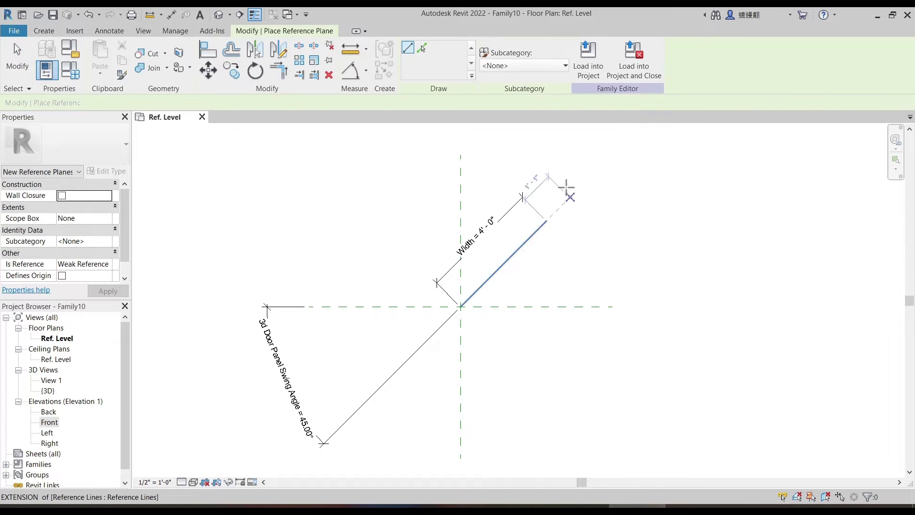
left_click(573, 155)
left_click(572, 361)
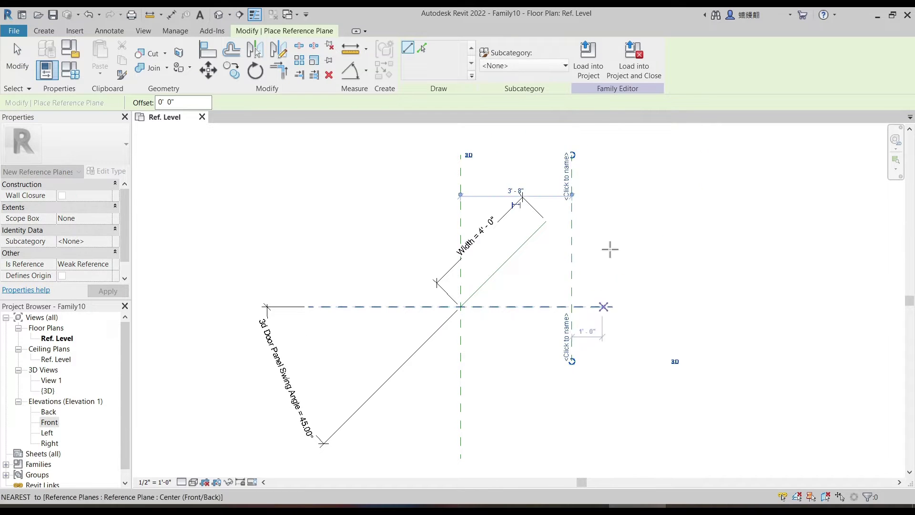
key("Escape")
key("Escape")
Step: Add an aligned dimension between the Center (Left/Right) plane and the new vertical reference plane, placed above the reference line
middle_click_drag(524, 184, 503, 229)
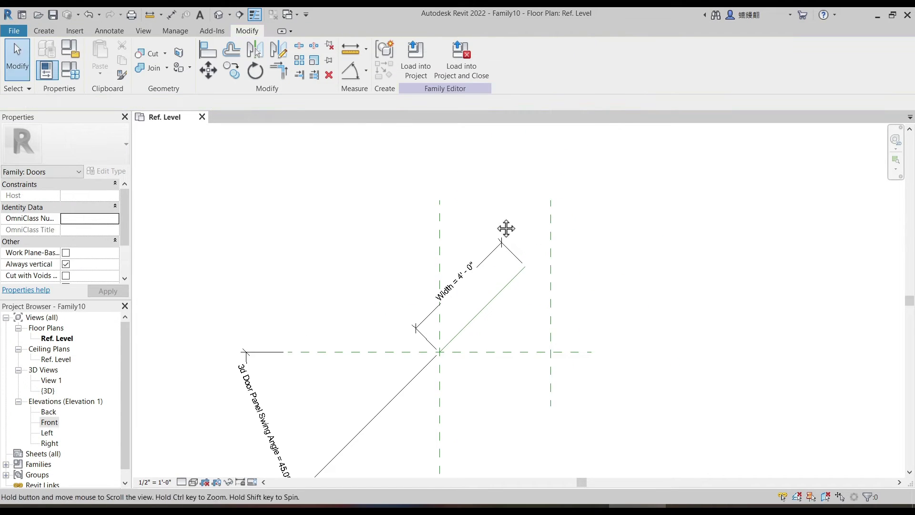
left_click(367, 71)
left_click(376, 92)
key("Escape")
left_click(440, 230)
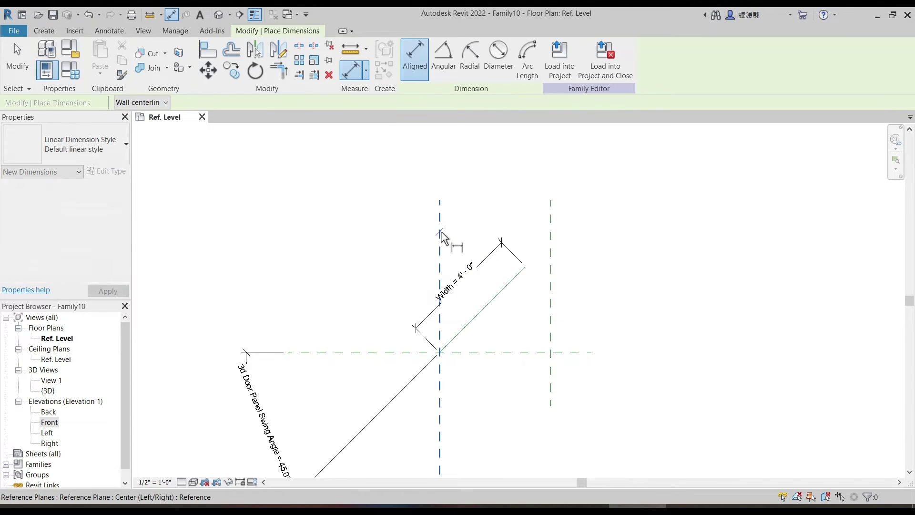
left_click(549, 230)
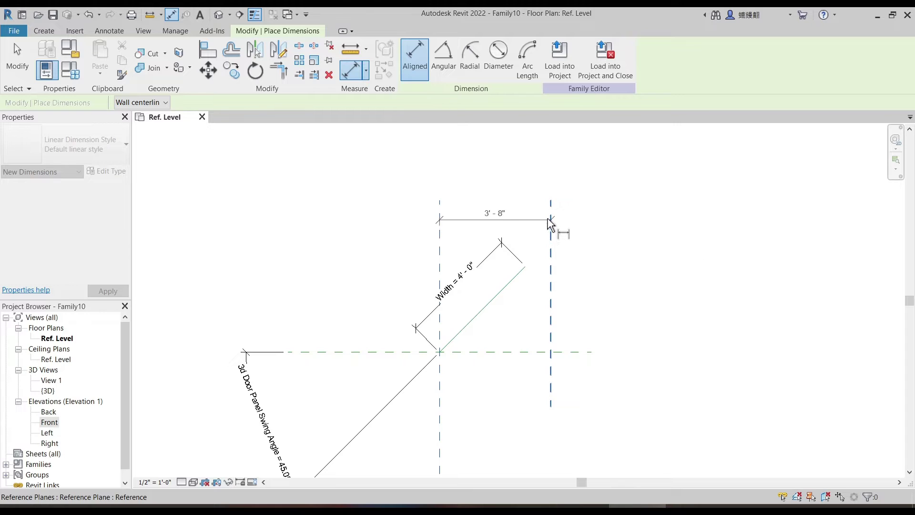
left_click(548, 189)
key("Escape")
key("Escape")
Step: Label the dimension between the two vertical reference planes with the existing Width parameter
left_click(507, 182)
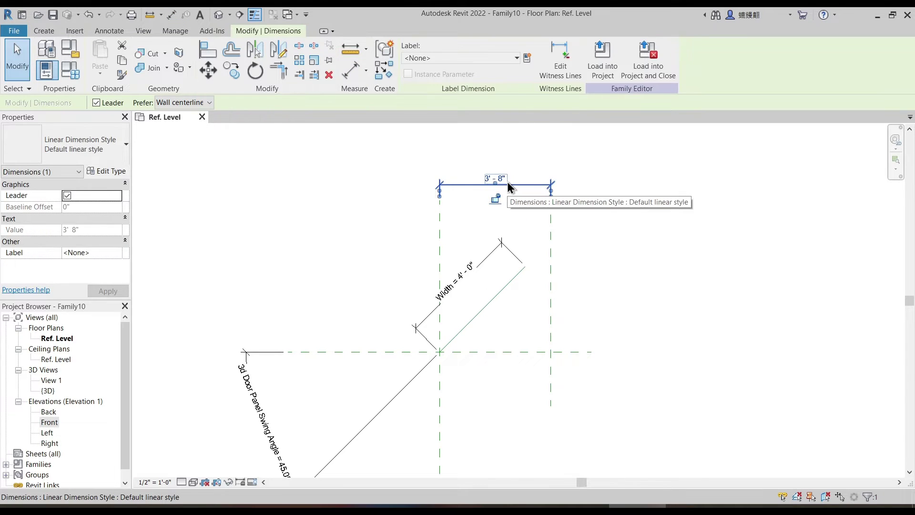
left_click(439, 58)
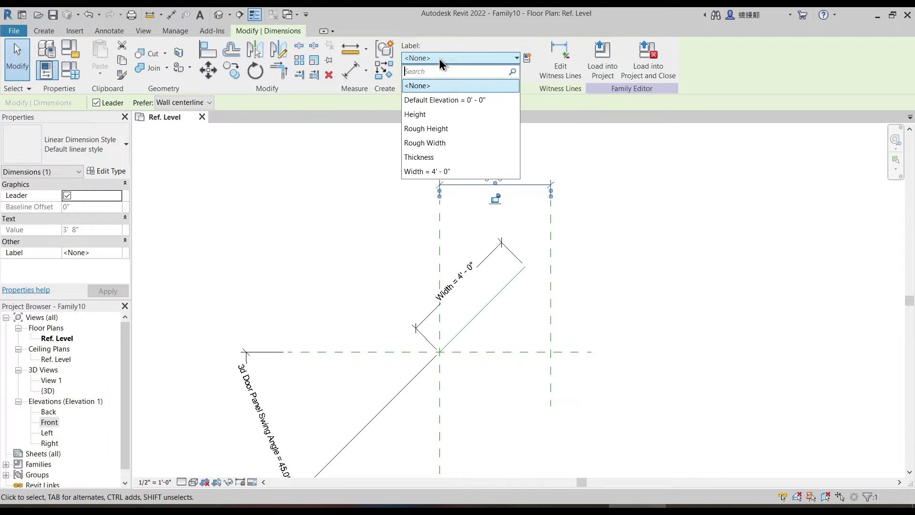
left_click(448, 172)
left_click(603, 257)
middle_click_drag(602, 299, 598, 248)
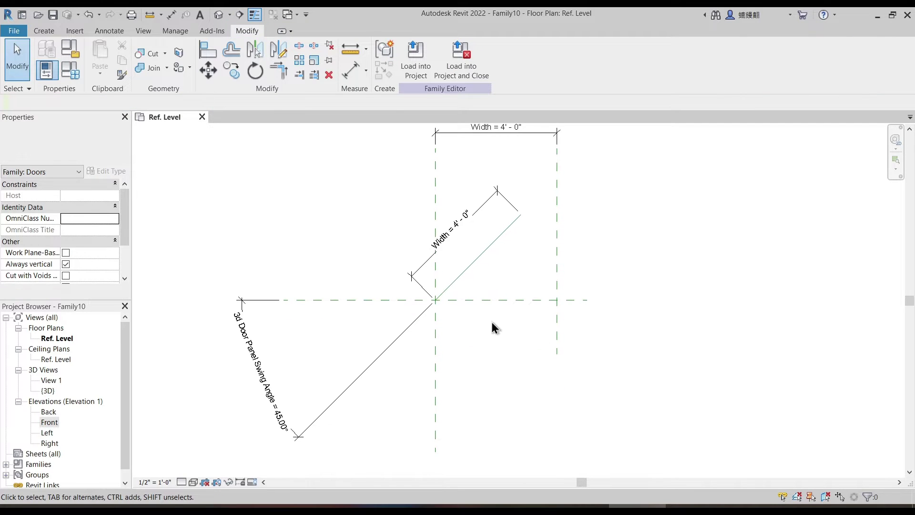
Step: In the Front elevation, draw a horizontal reference plane about 6' 1" above Ref. Level, crossing both vertical planes
double_click(49, 422)
middle_click_drag(425, 299, 485, 276)
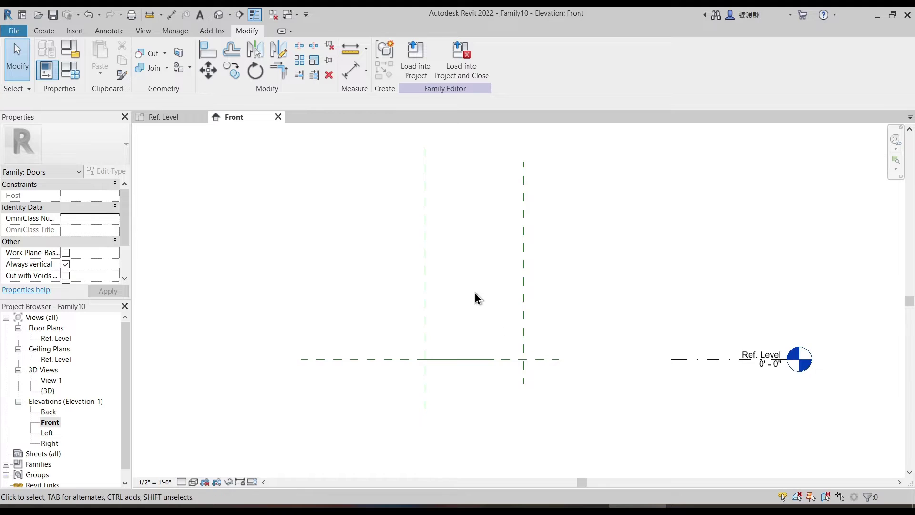
left_click(44, 30)
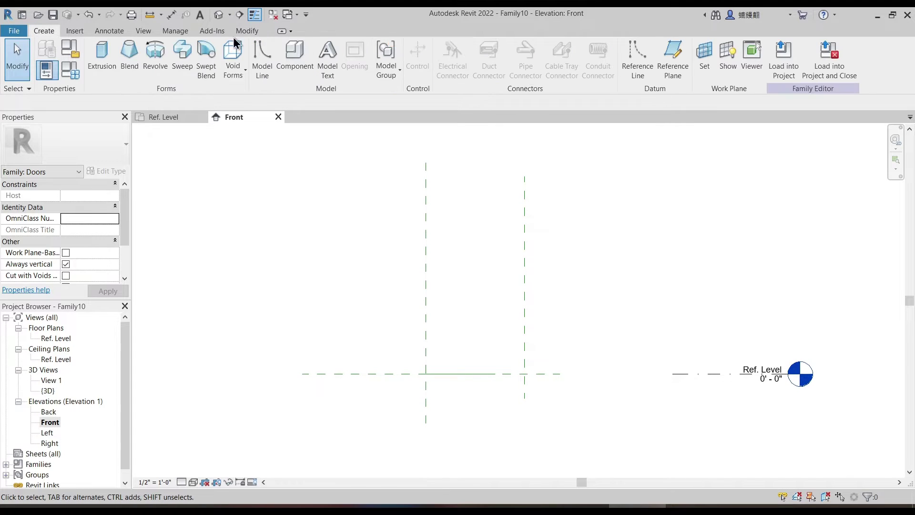
left_click(673, 64)
left_click(396, 223)
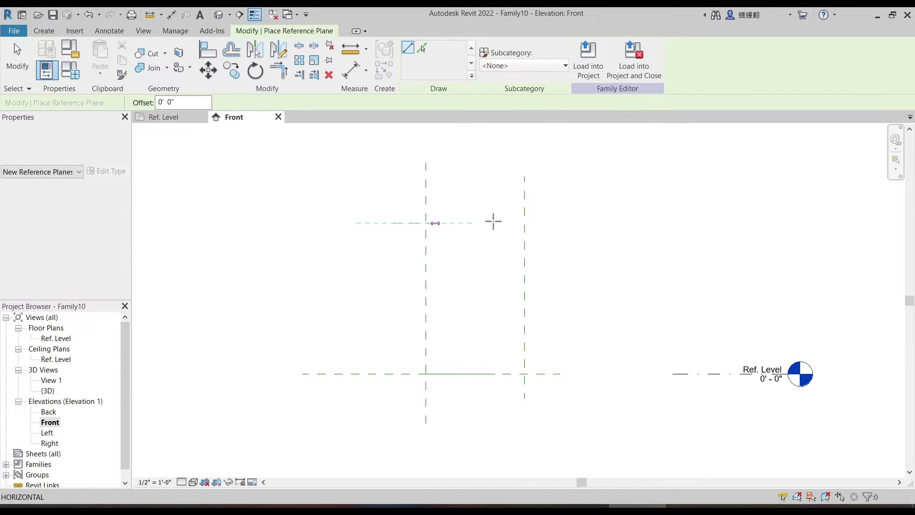
left_click(591, 213)
key("Escape")
key("Escape")
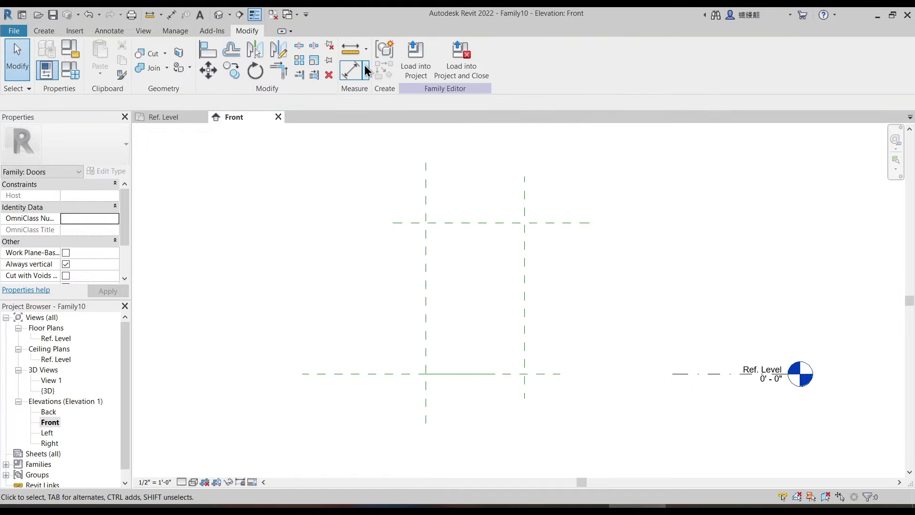
Step: Add an aligned dimension from Ref. Level to the upper horizontal reference plane, left of the vertical planes
key("d")
key("i")
left_click(402, 374)
left_click(413, 224)
left_click(398, 236)
key("Escape")
key("Escape")
Step: Label the vertical dimension with the Height parameter and set its value to 7' 0"
left_click(395, 262)
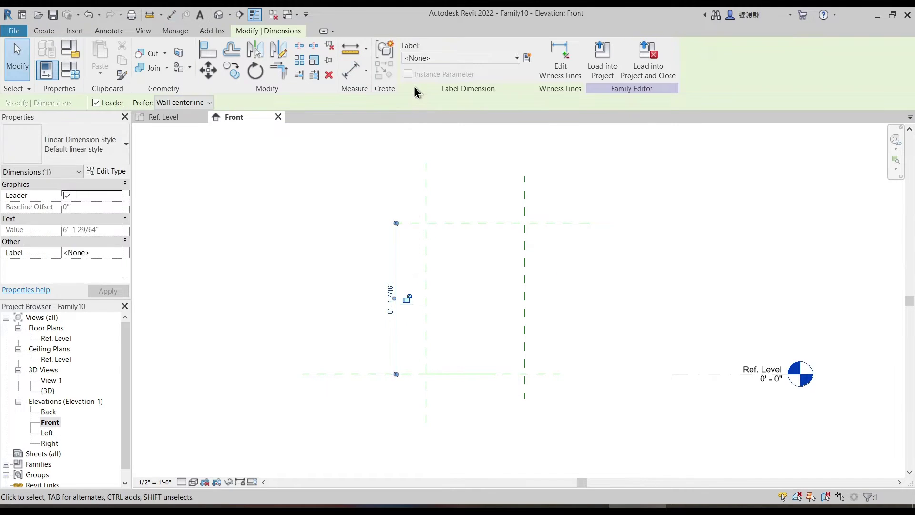
left_click(450, 58)
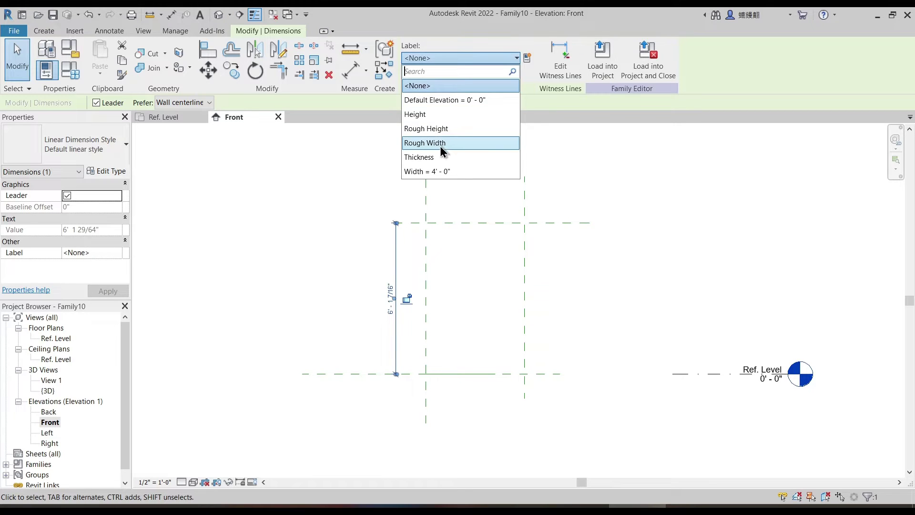
left_click(435, 115)
left_click(388, 281)
type("7")
key("Return")
left_click(379, 247)
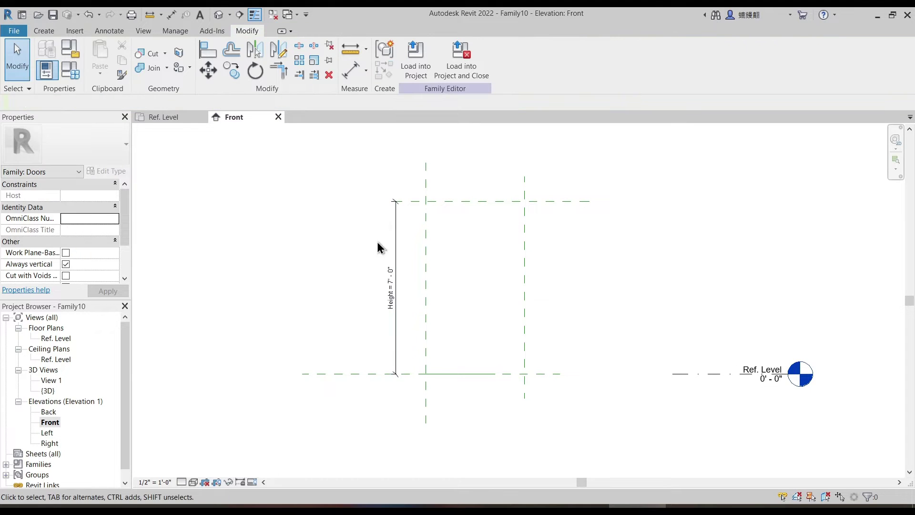
Step: Close the Front elevation and set the Width dimension to 3' 0" in the Ref. Level floor plan
left_click(170, 118)
left_click(278, 116)
middle_click_drag(486, 177, 485, 202)
left_click(505, 165)
left_click(505, 165)
type("3")
key("Return")
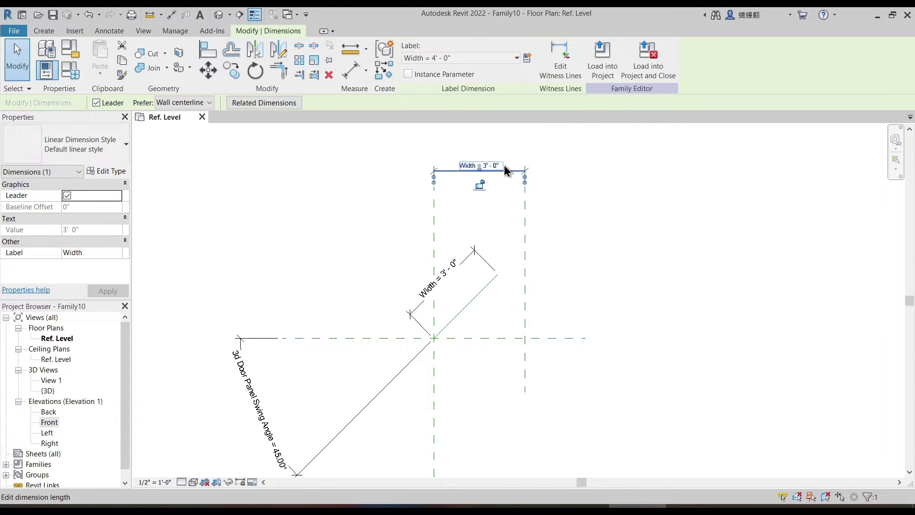
left_click(551, 259)
Step: Set the 3d Door Panel Swing Angle dimension to 0° so the reference line lies along the horizontal center plane
double_click(278, 445)
type("0")
key("Return")
mouse_move(602, 285)
middle_mouse_down()
mouse_move(619, 239)
mouse_move(589, 279)
mouse_move(563, 256)
middle_mouse_up()
left_click(599, 249)
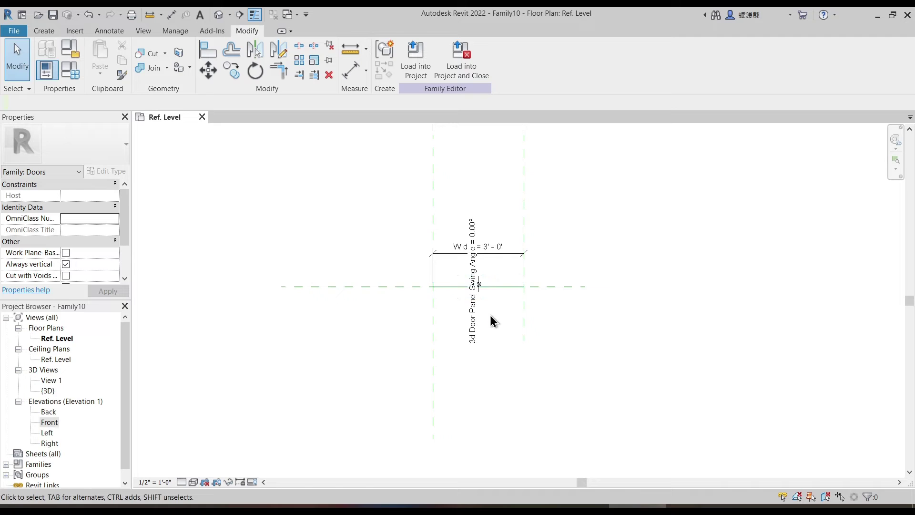
Step: Set the work plane with the Pick a plane option, choosing the vertical plane of the reference line
middle_click_drag(491, 315, 501, 331)
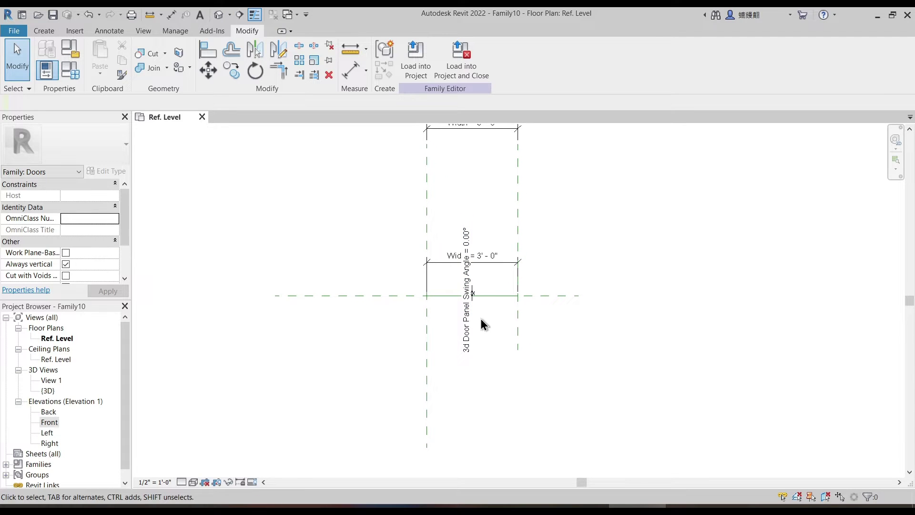
scroll(494, 310, "up", 2)
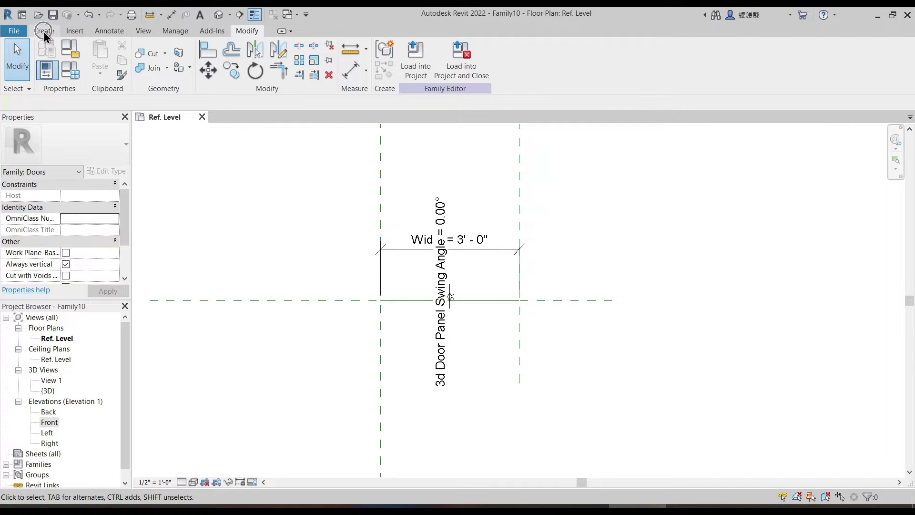
left_click(43, 32)
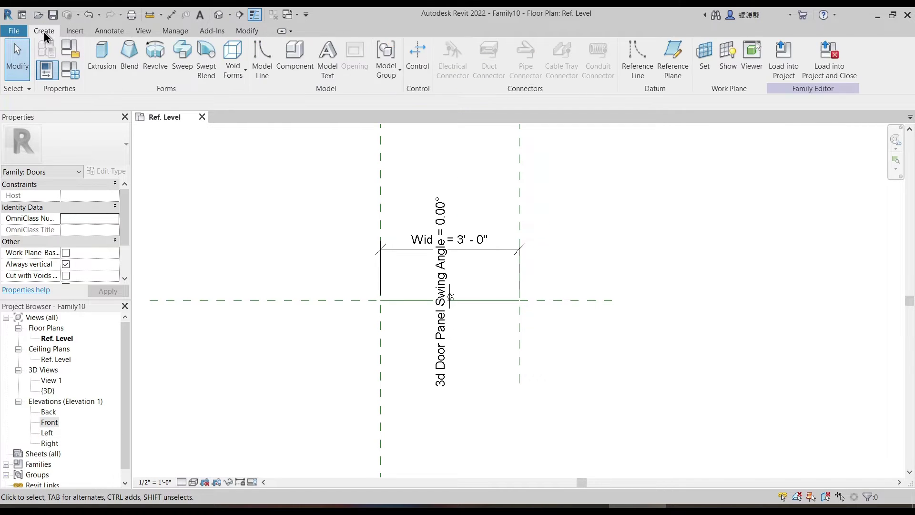
left_click(708, 71)
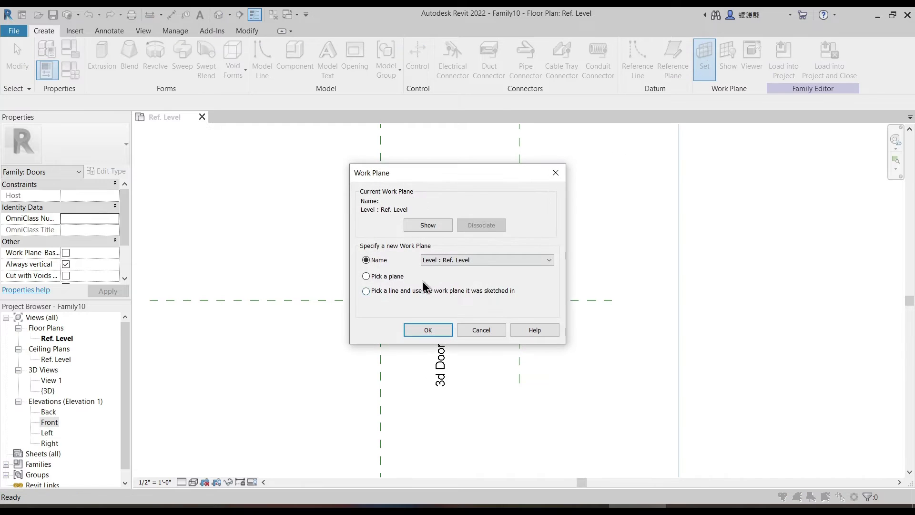
left_click(383, 276)
left_click(428, 330)
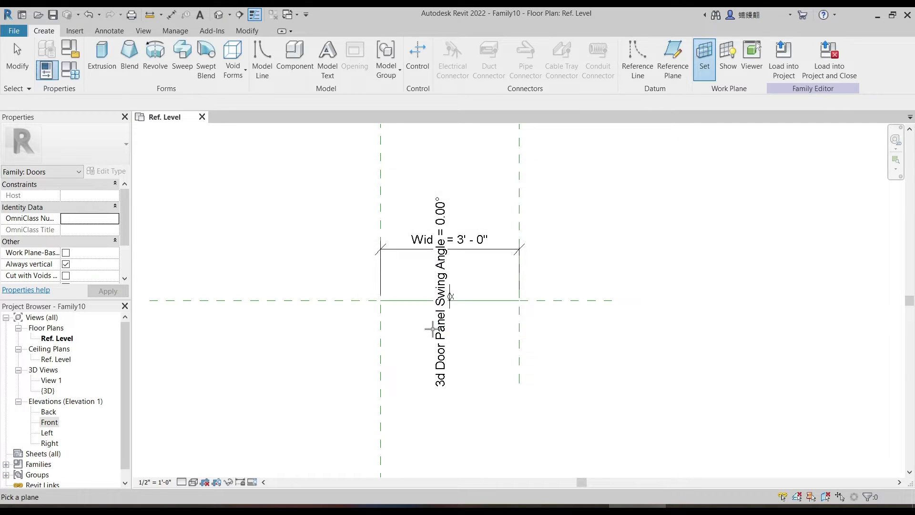
scroll(421, 299, "up", 2)
scroll(421, 300, "up", 1)
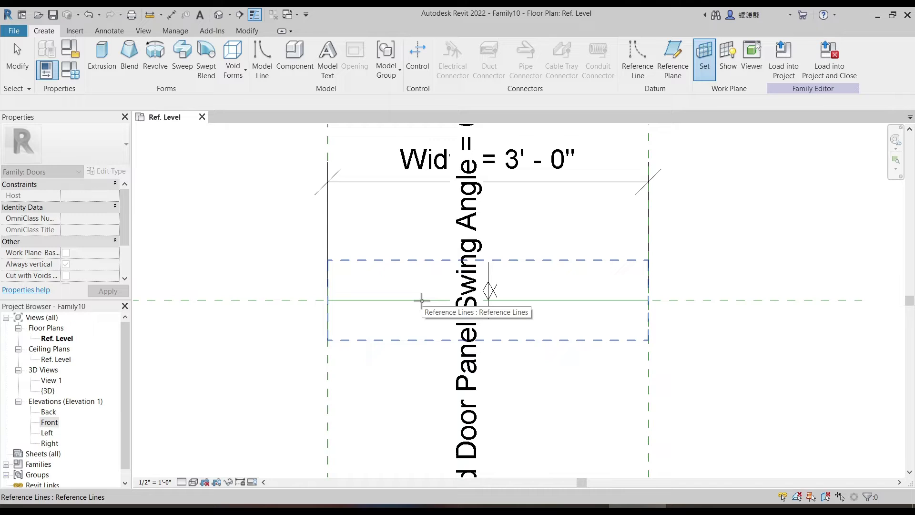
left_click(421, 300)
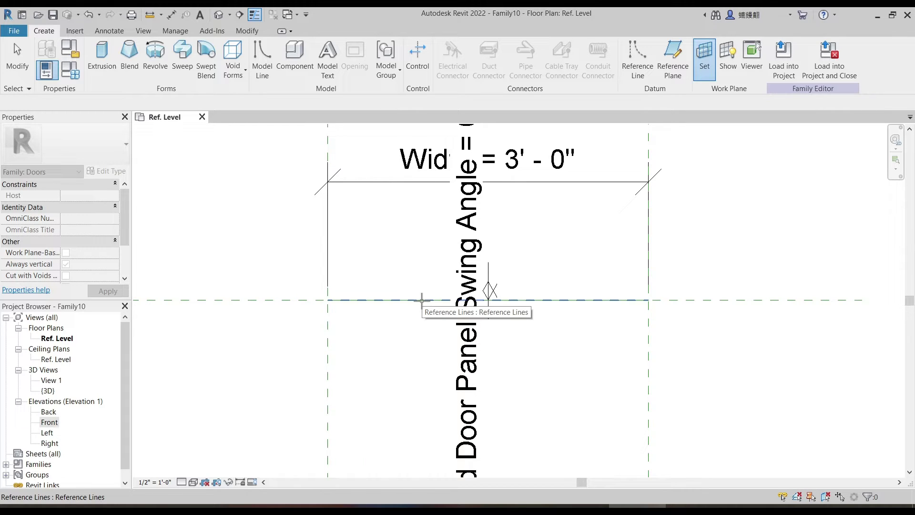
double_click(422, 300)
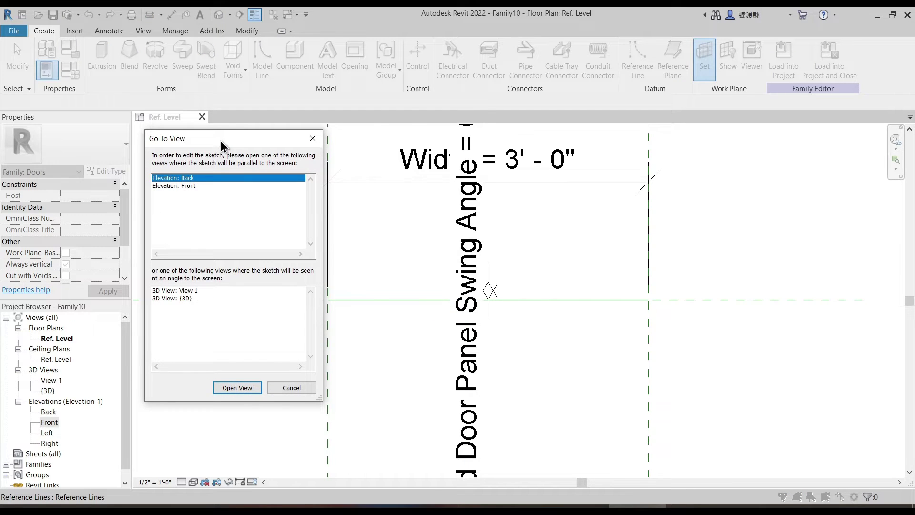
Step: Choose Elevation: Front as the view for sketching on the new work plane and open it
left_click_drag(219, 143, 309, 124)
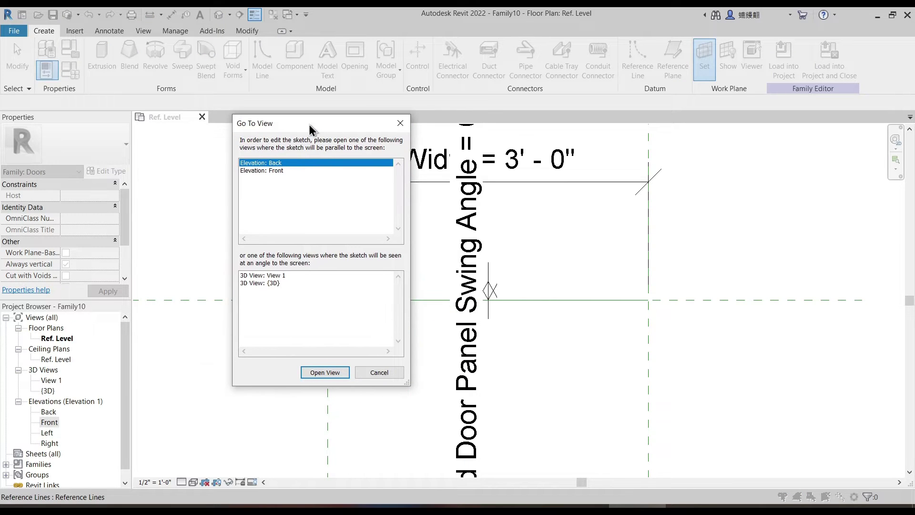
left_click(273, 171)
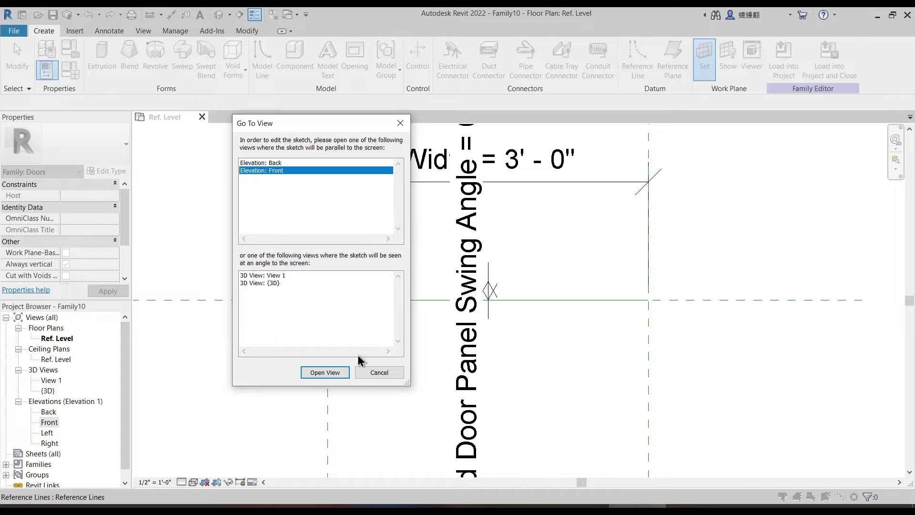
left_click(329, 374)
left_click(413, 255)
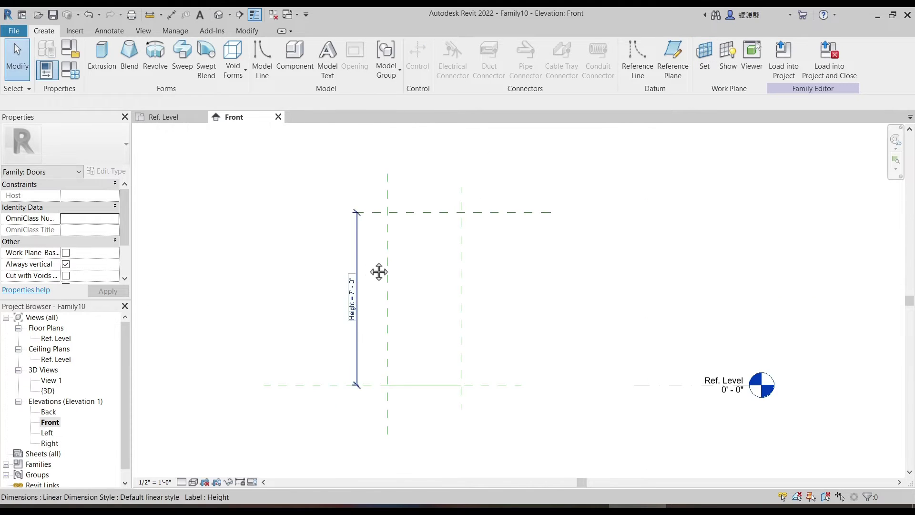
Step: Start an extrusion and sketch a 3' 0" by 7' 0" rectangle between the door's width and height reference planes in the Front elevation
left_click(101, 52)
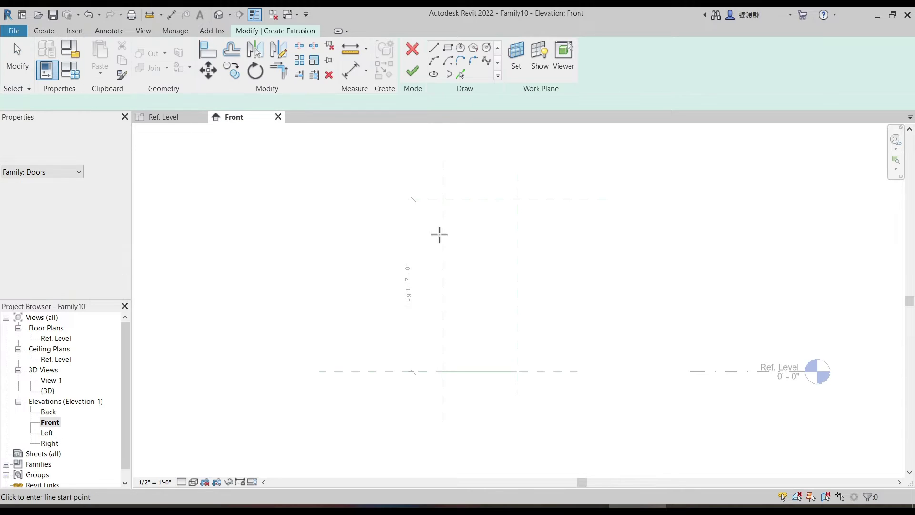
left_click(450, 49)
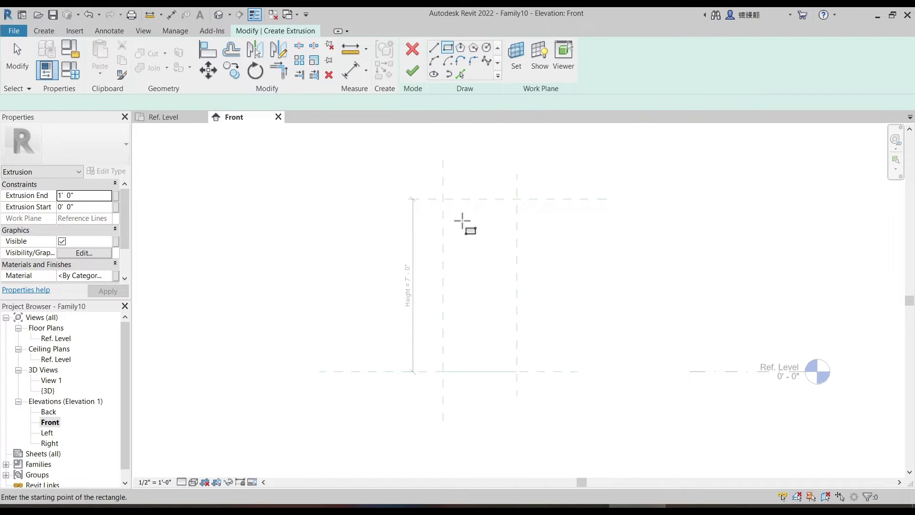
scroll(443, 198, "up", 2)
scroll(444, 199, "up", 1)
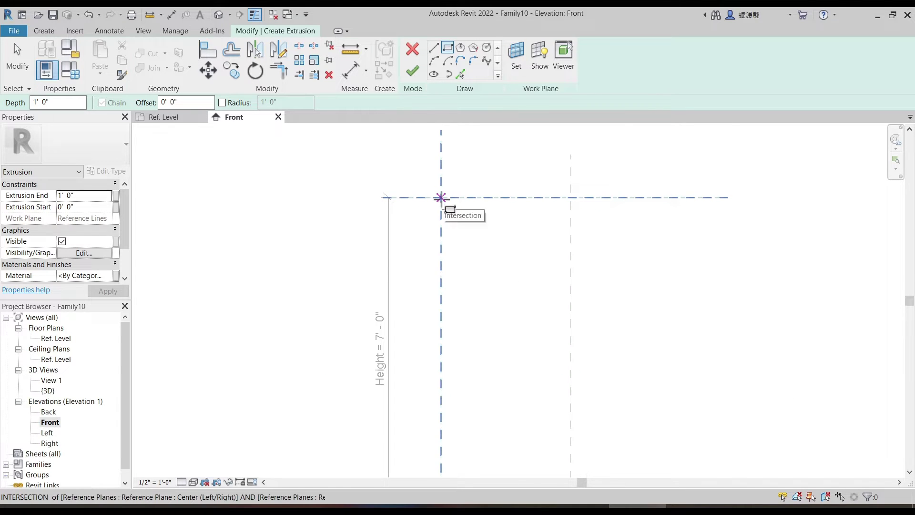
left_click(442, 198)
middle_click_drag(536, 312, 521, 251)
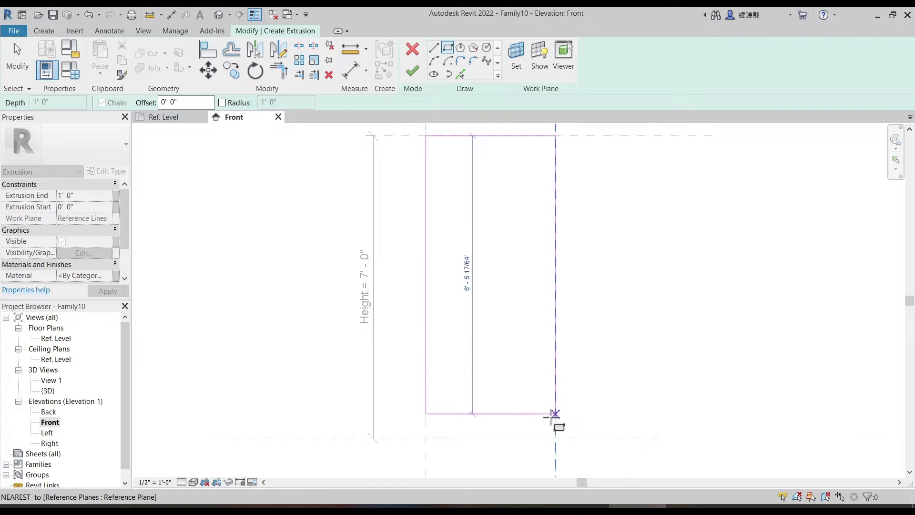
left_click(556, 438)
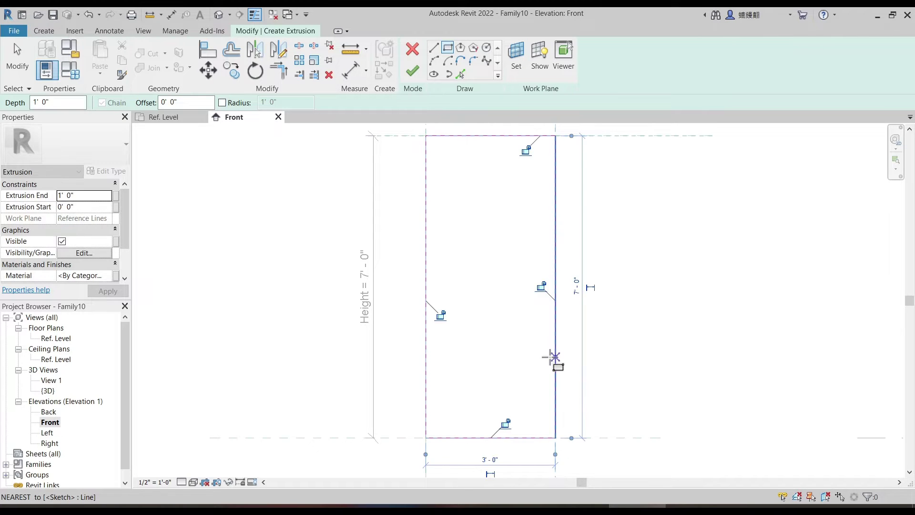
Step: Lock all four edges of the rectangle to their reference planes and level
scroll(554, 358, "down", 1)
left_click(533, 202)
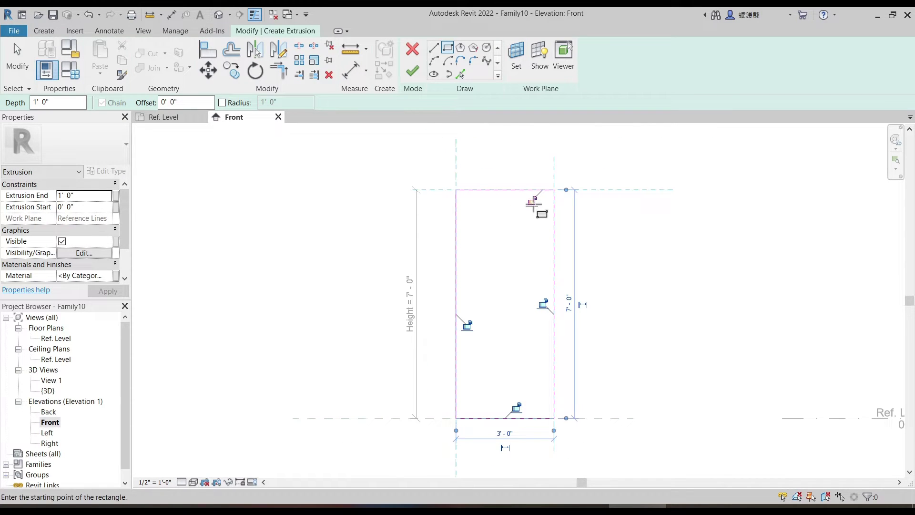
left_click(472, 323)
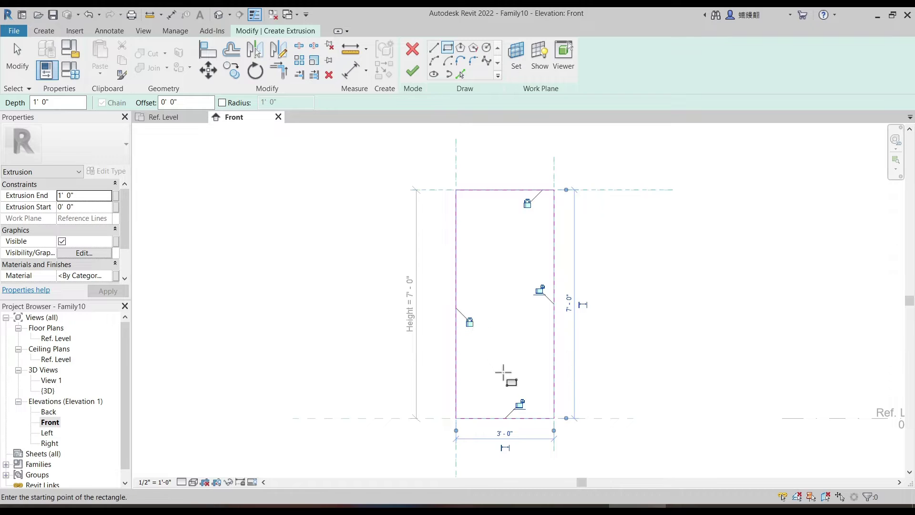
left_click(521, 404)
left_click(540, 290)
middle_click_drag(634, 257, 597, 247)
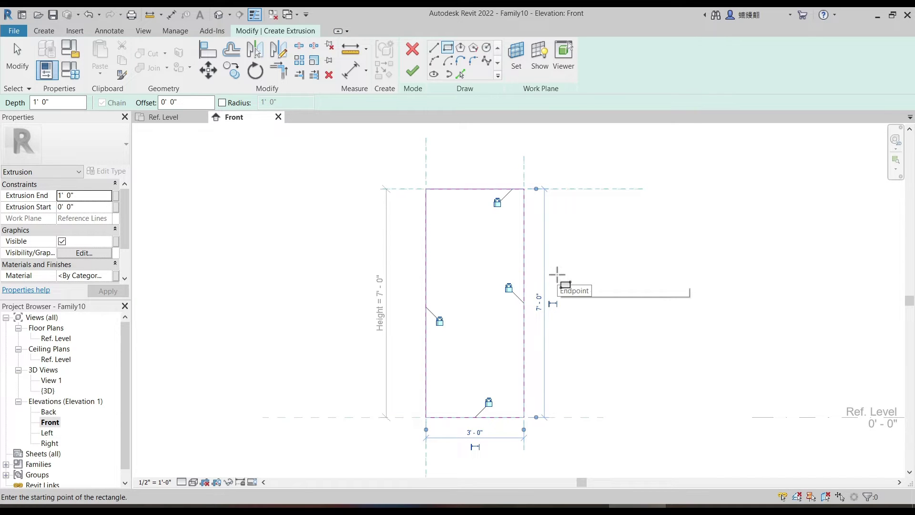
key("Escape")
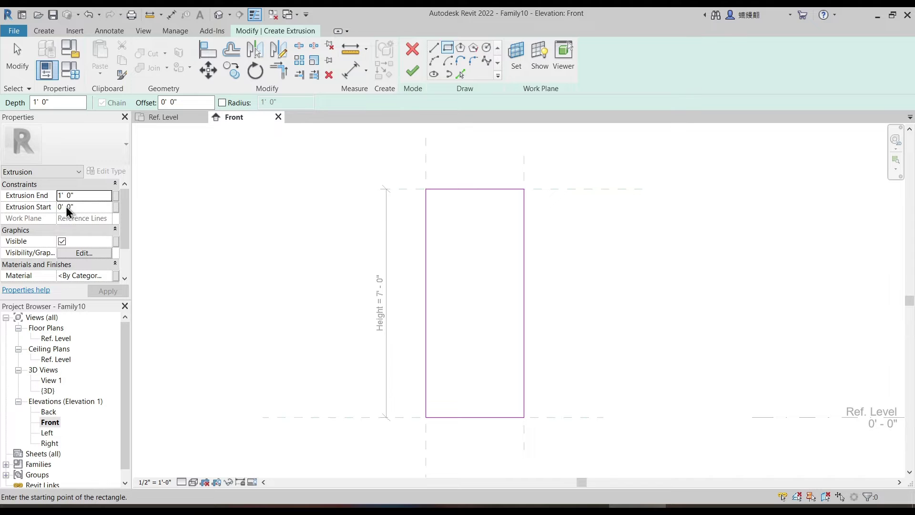
left_click(117, 199)
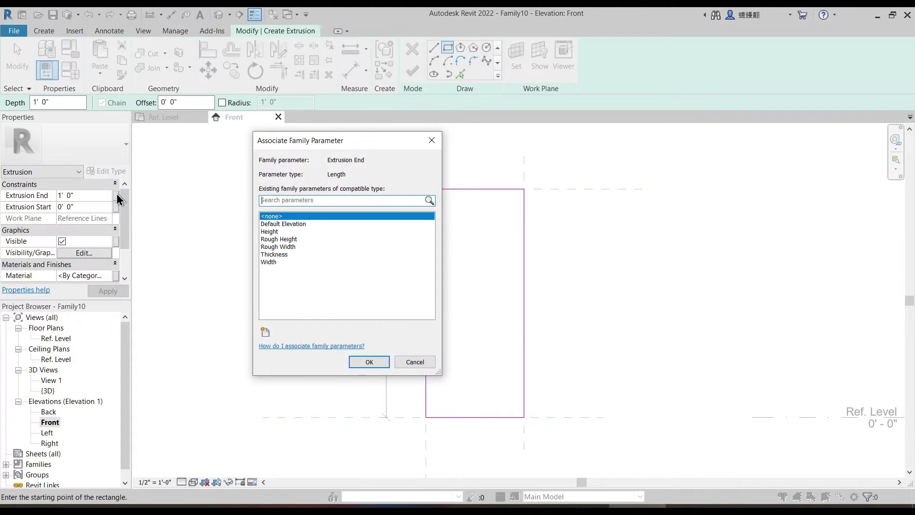
key("Escape")
key("ctrl")
key("ctrl")
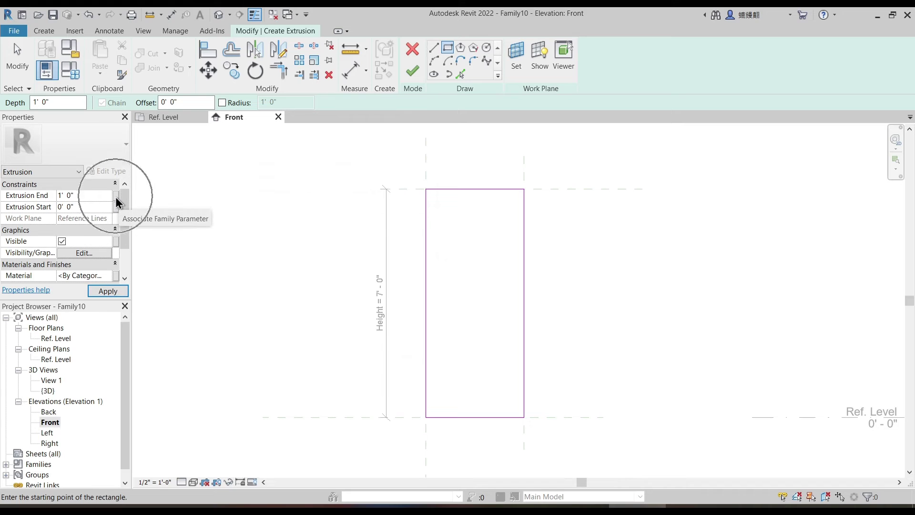
key("ctrl")
key("ctrl")
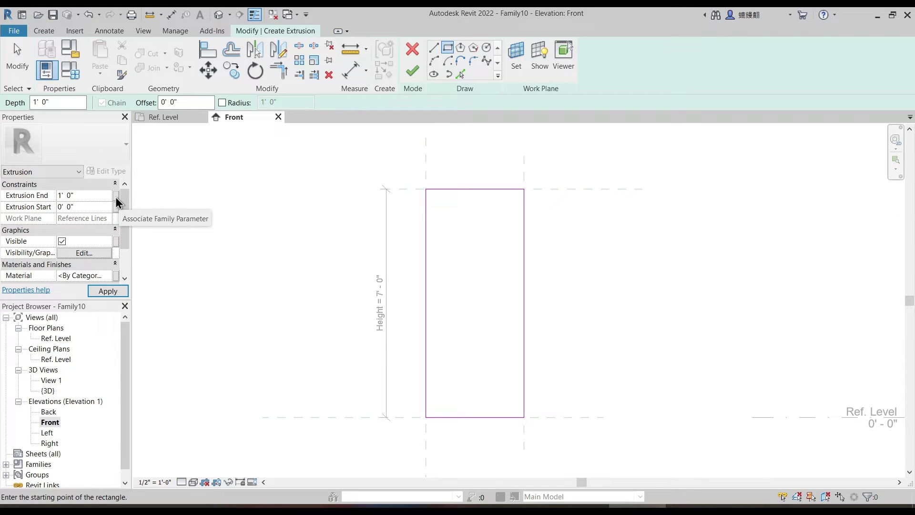
key("ctrl")
Step: Associate the Extrusion End value of the door panel with the Thickness family parameter
left_click(116, 200)
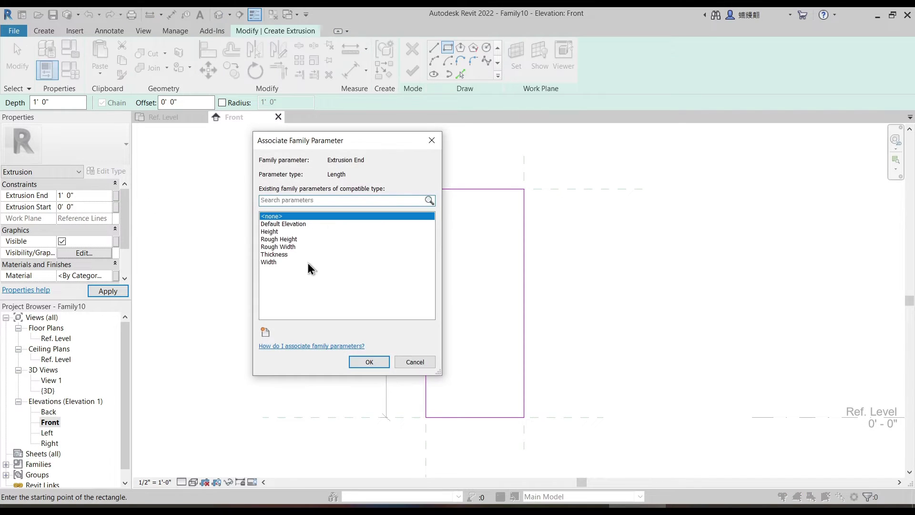
left_click(281, 254)
left_click(369, 362)
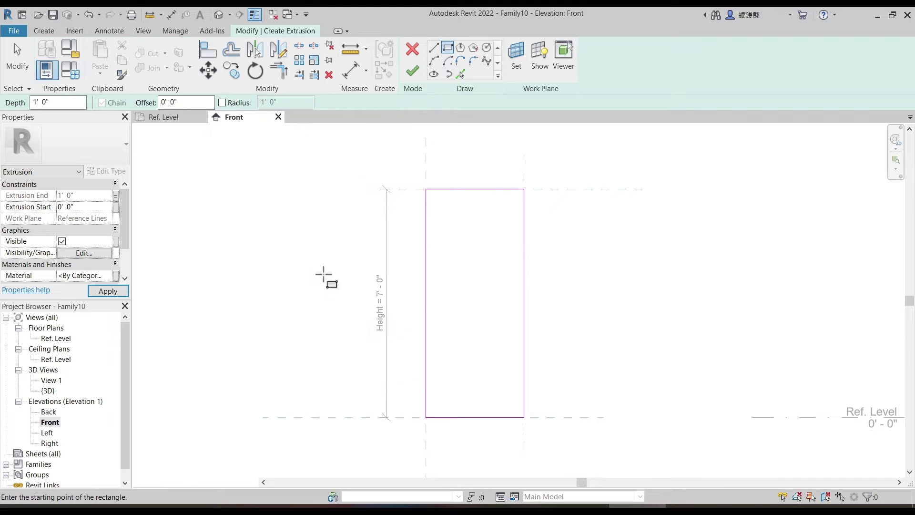
Step: Open the properties of a new family parameter for the extrusion's Material
left_click(116, 276)
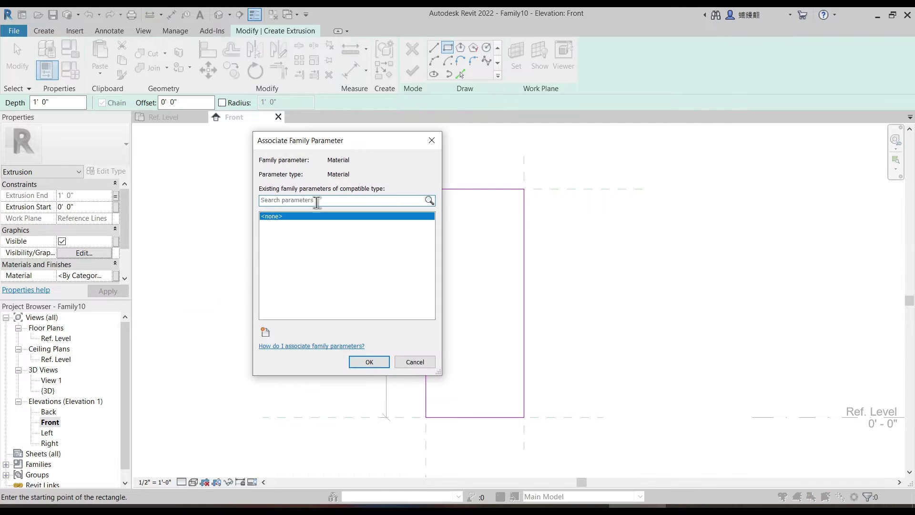
left_click_drag(328, 141, 492, 117)
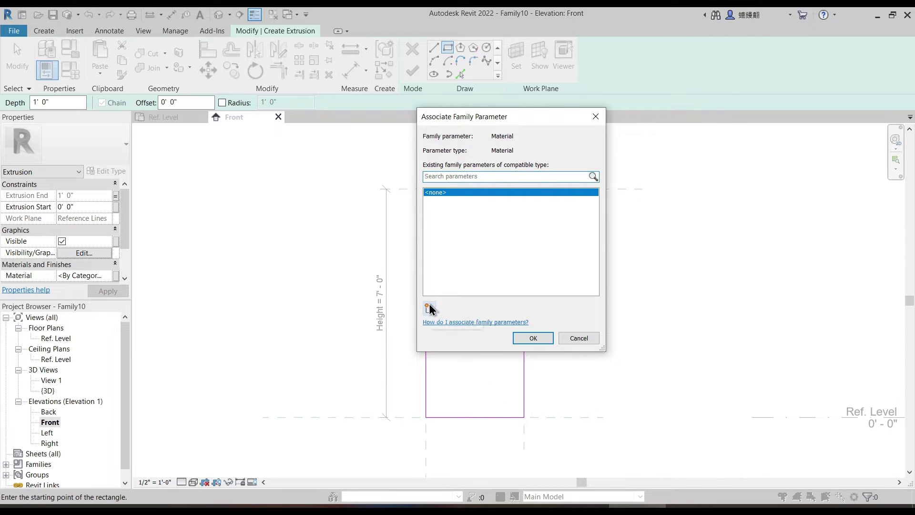
key("ctrl")
key("ctrl")
key("ctrl")
key("ctrl")
left_click(430, 309)
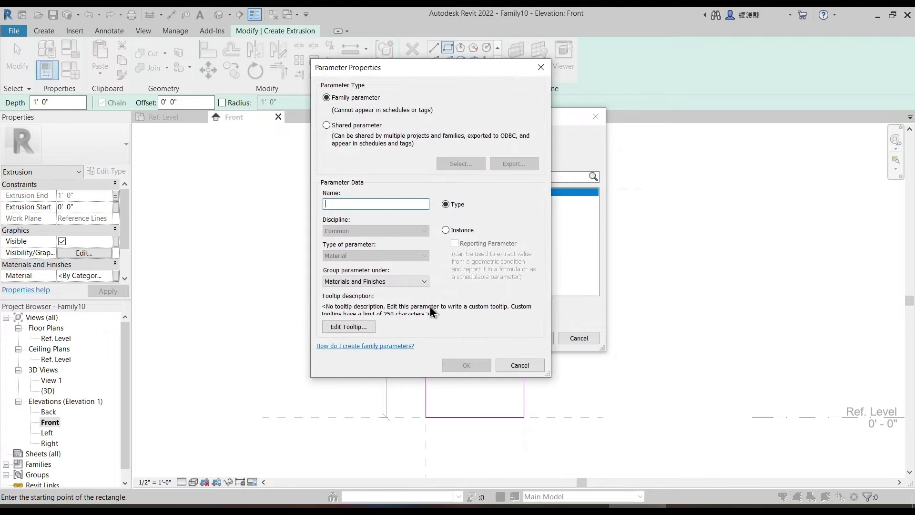
left_click_drag(376, 66, 415, 72)
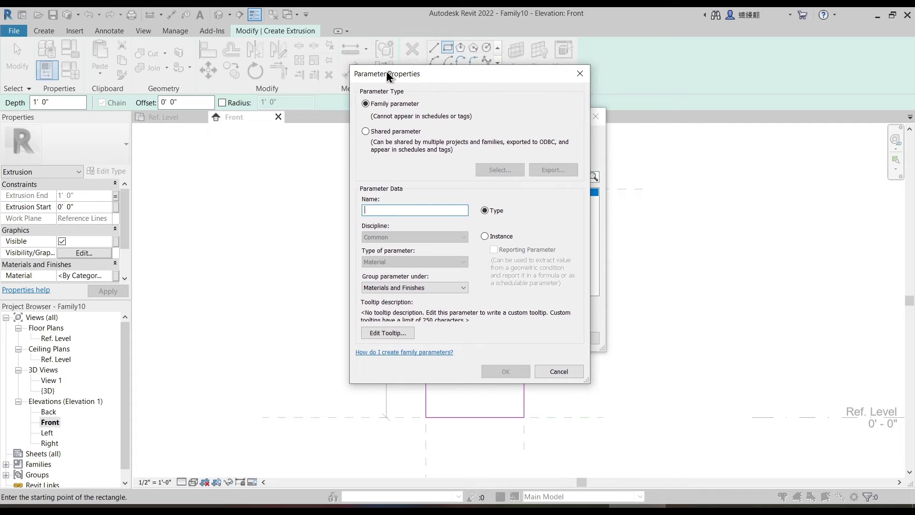
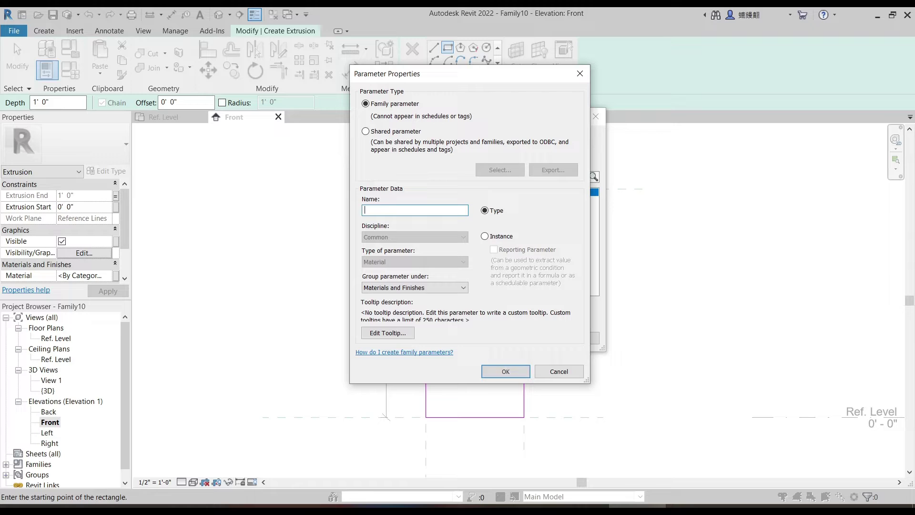
Step: Name the new material parameter Inscribed Frame Material
type("ram")
key("BackSpace")
key("BackSpace")
key("BackSpace")
type("IN")
key("BackSpace")
key("BackSpace")
type("Inscri")
key("BackSpace")
key("BackSpace")
key("BackSpace")
key("BackSpace")
key("BackSpace")
key("BackSpace")
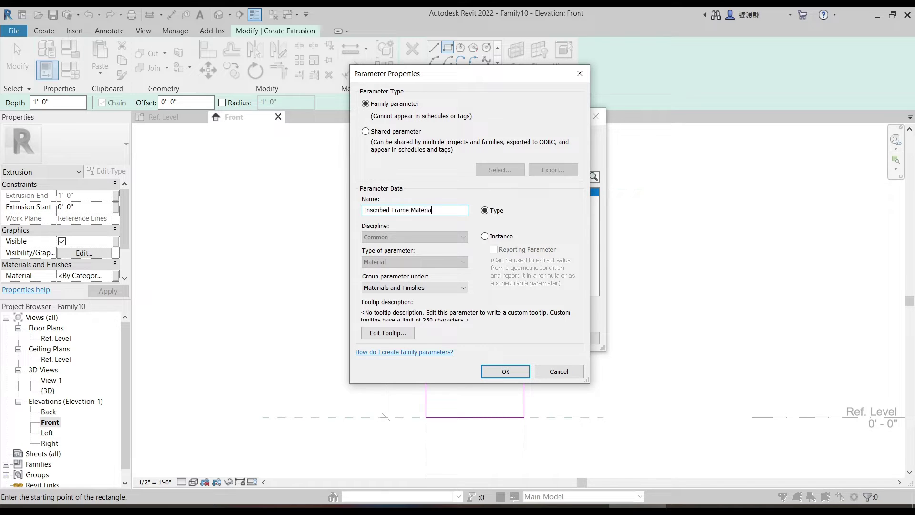
Step: Make Inscribed Frame Material an instance parameter and associate it with the extrusion's Material
left_click(484, 236)
left_click(484, 236)
left_click(506, 372)
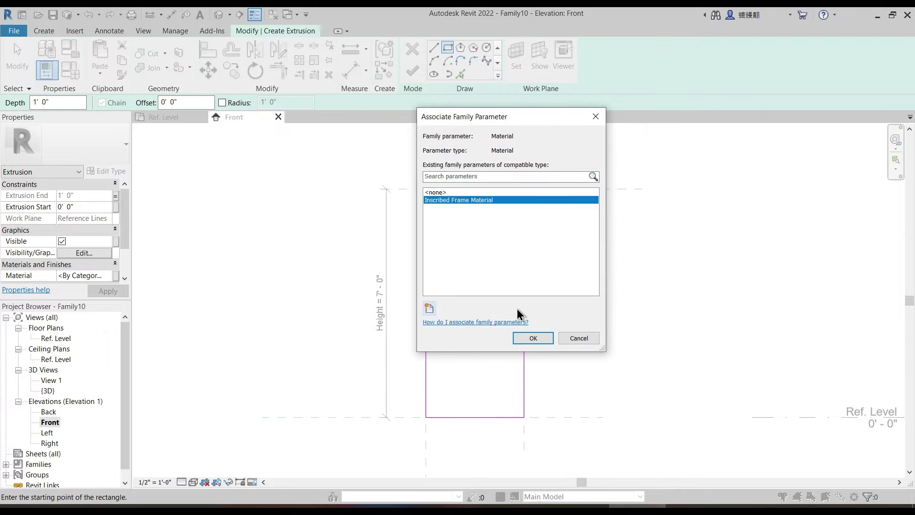
left_click(533, 337)
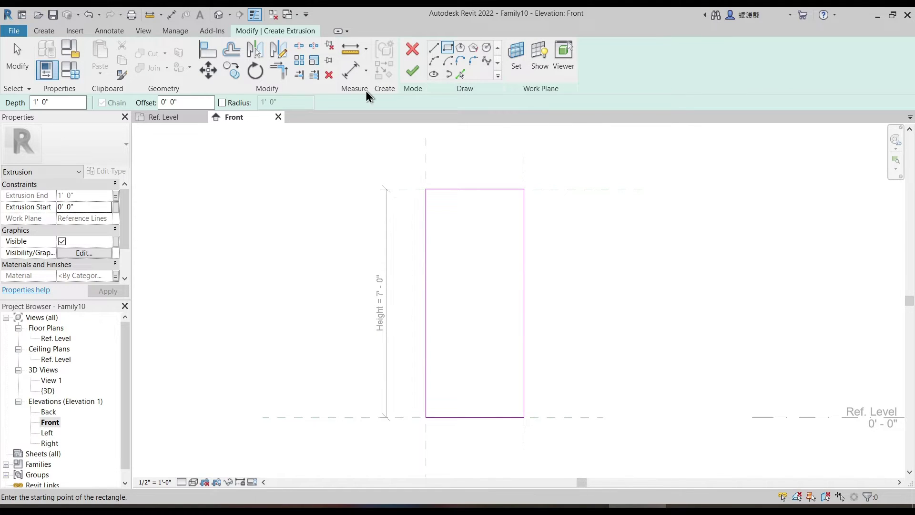
Step: Finish the door panel extrusion and switch to the Ref. Level floor plan
left_click(415, 73)
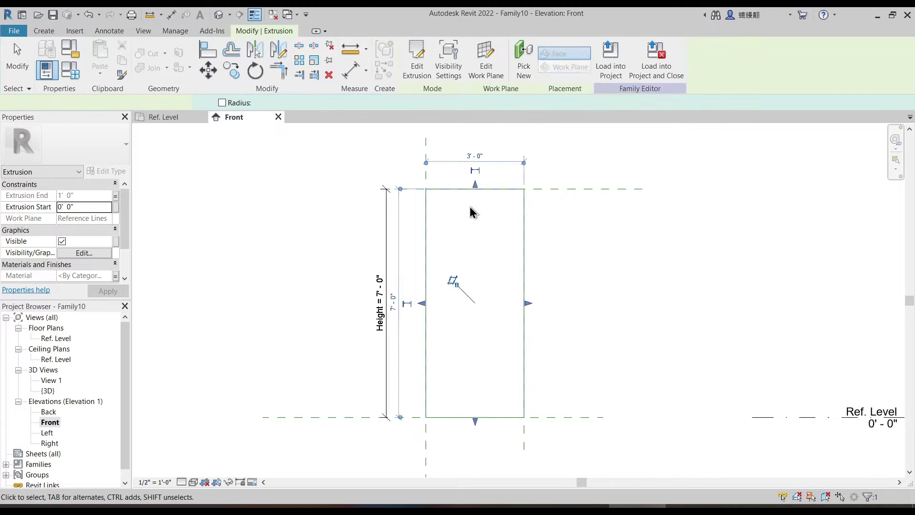
left_click(176, 119)
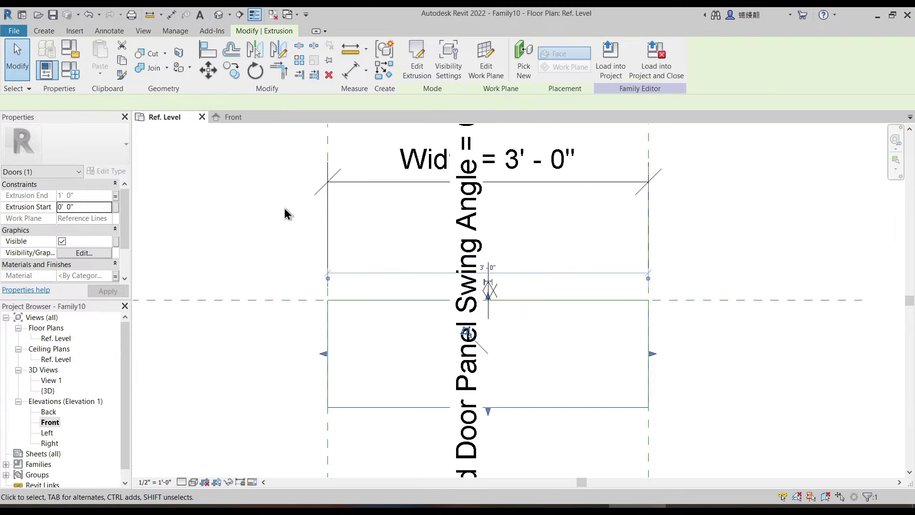
middle_click_drag(281, 264, 388, 230)
scroll(388, 230, "down", 5)
middle_click_drag(518, 346, 530, 381)
scroll(494, 300, "up", 2)
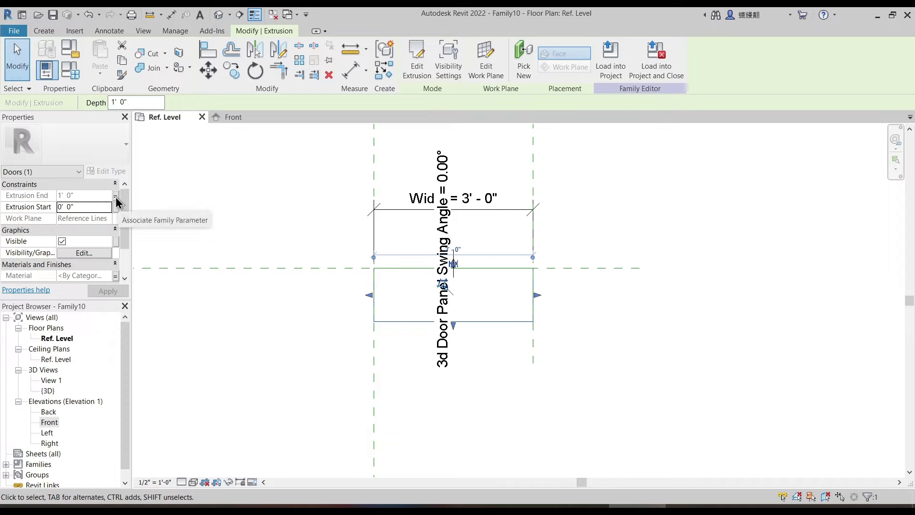
Step: Set the Thickness parameter to 2 1/2" in Family Types and apply it to the door panel
left_click(75, 78)
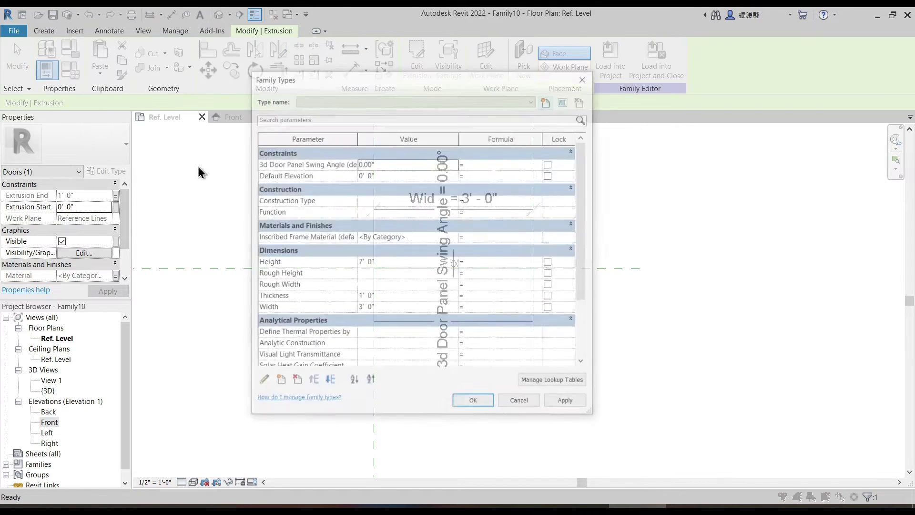
left_click(379, 297)
type("2 1/2")
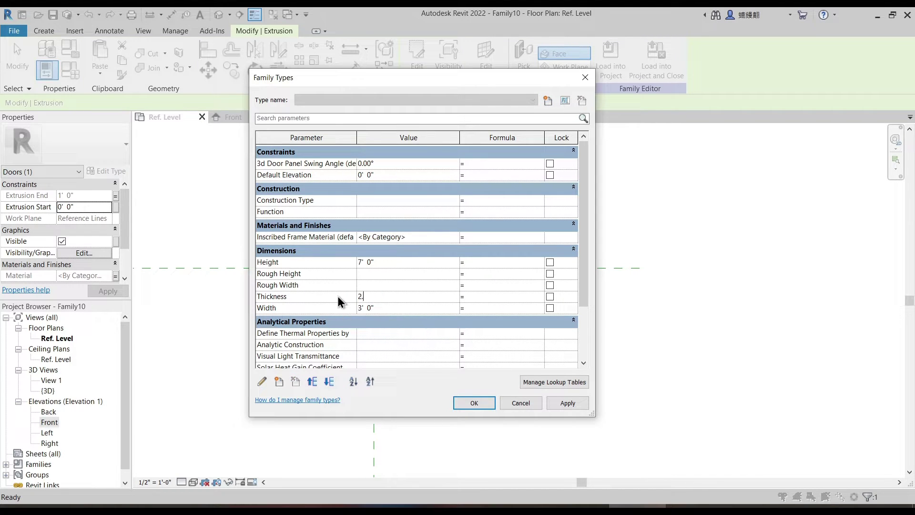
key("Tab")
left_click_drag(470, 76, 367, 59)
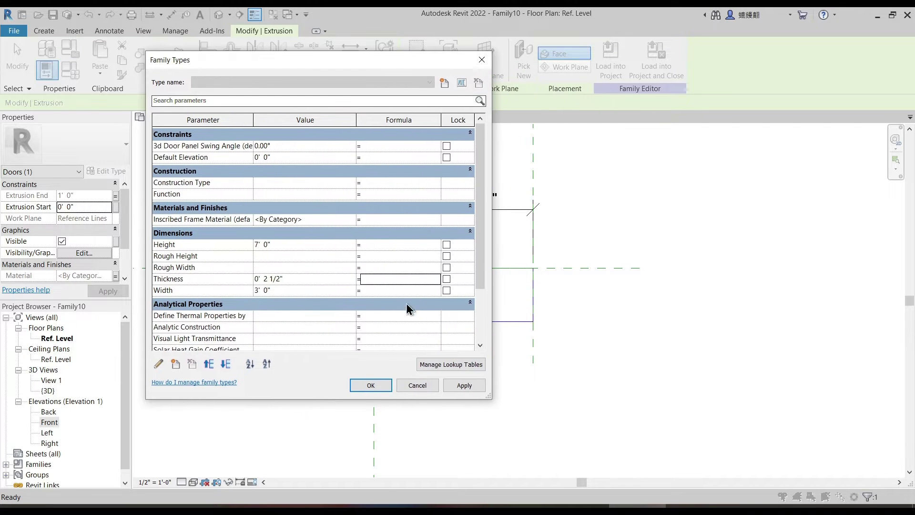
left_click(464, 384)
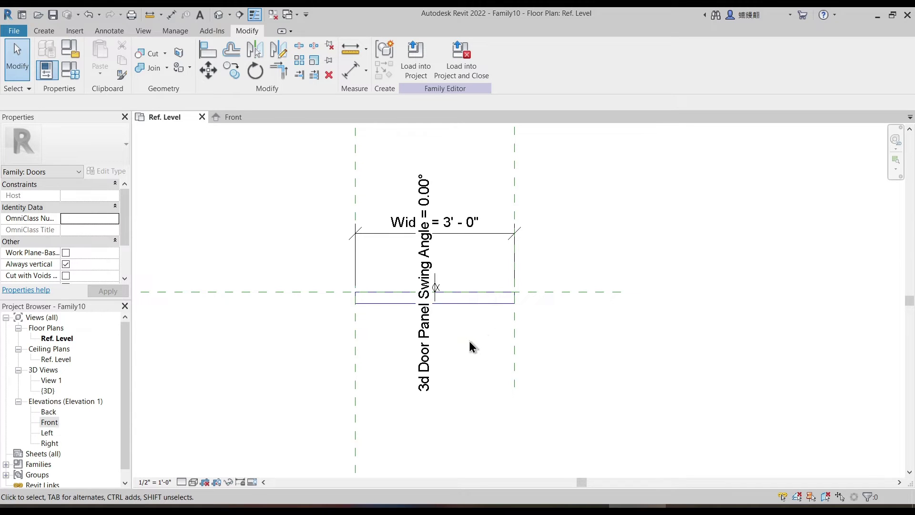
middle_click_drag(471, 340, 494, 331)
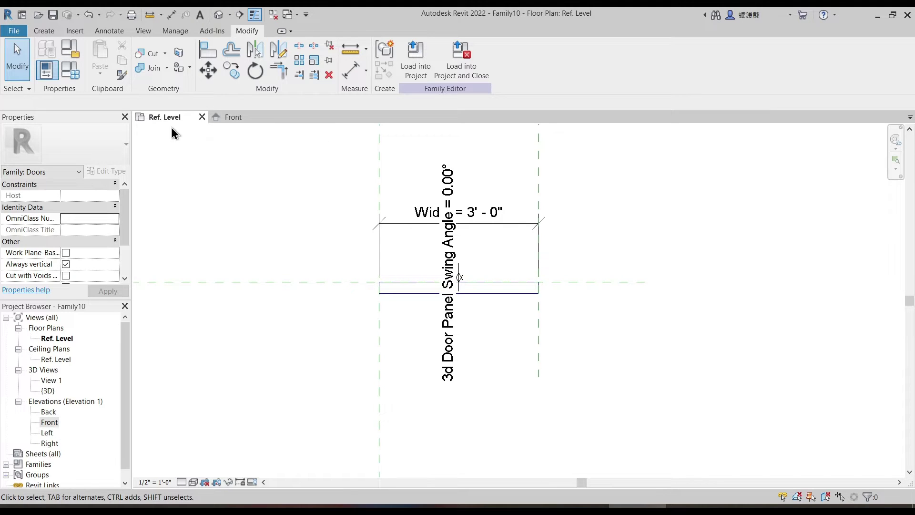
Step: Pick the vertical plane of the reference line along the door panel as the work plane and open Elevation: Front
left_click(42, 30)
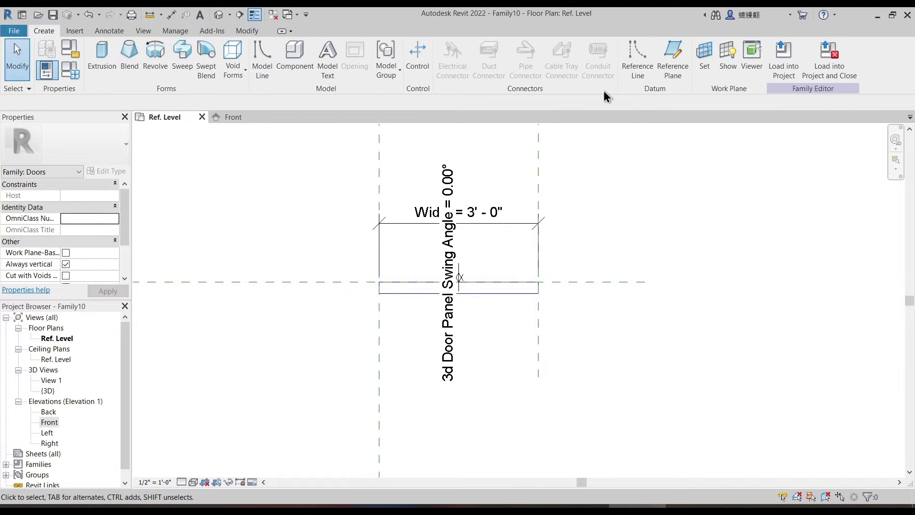
left_click(705, 59)
left_click(388, 276)
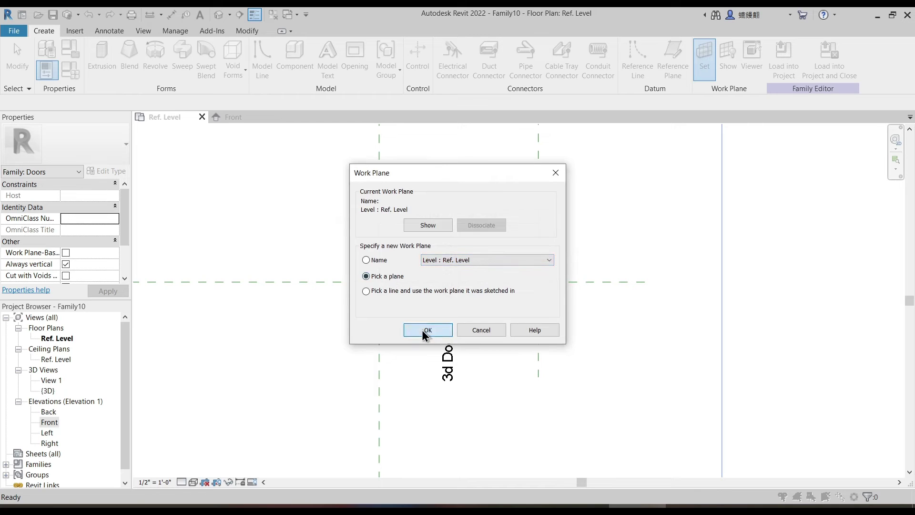
left_click(423, 330)
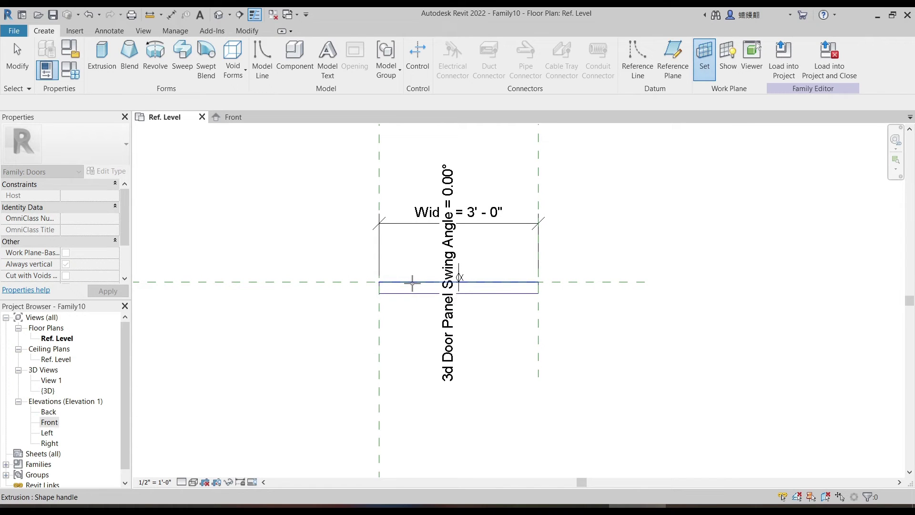
key("Tab")
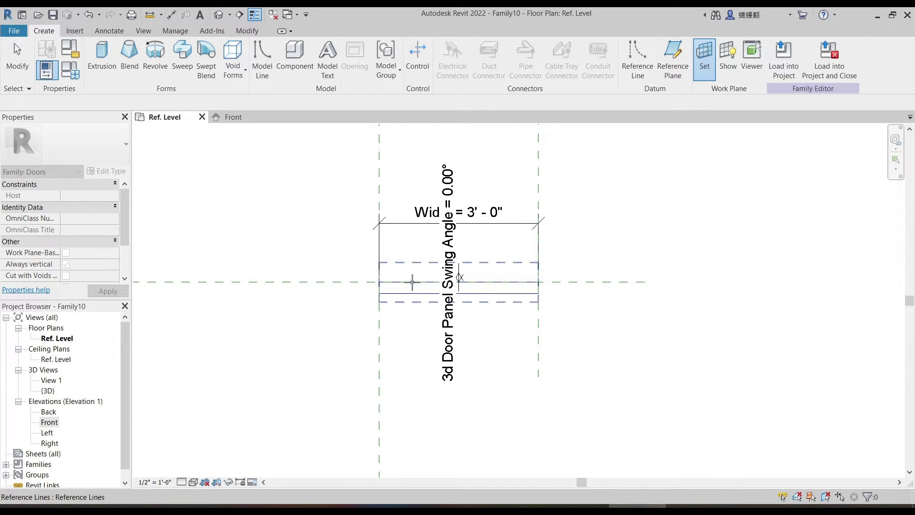
key("Tab")
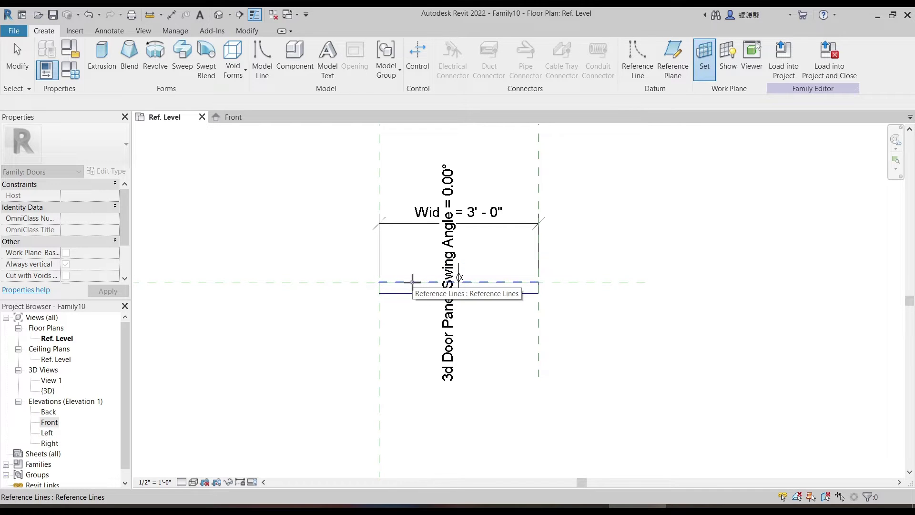
scroll(412, 282, "up", 3)
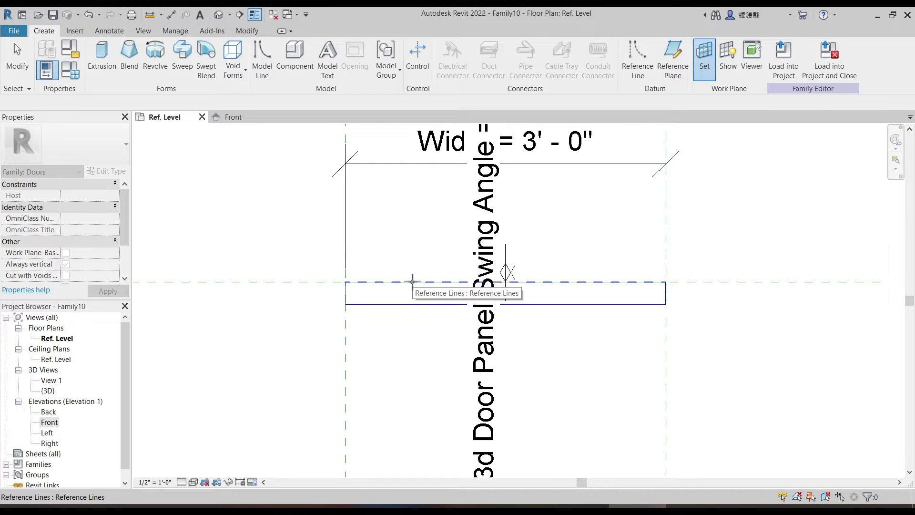
double_click(412, 282)
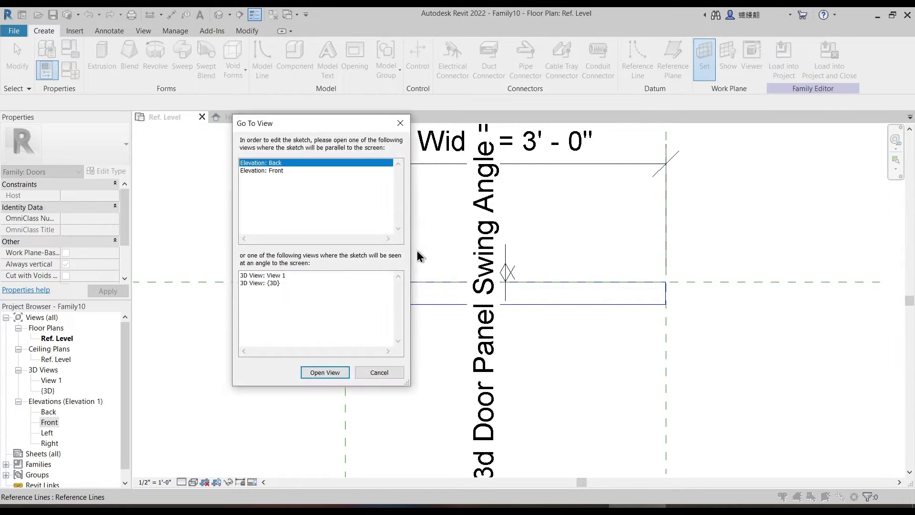
left_click(282, 170)
left_click(324, 373)
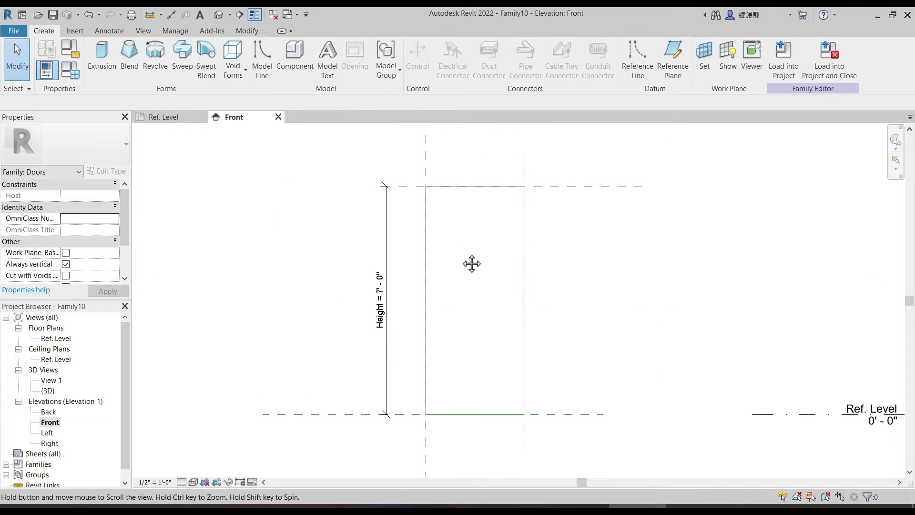
Step: Edit the door panel extrusion's sketch and offset copies of its four edges 1" inward
left_click(438, 149)
left_click(417, 57)
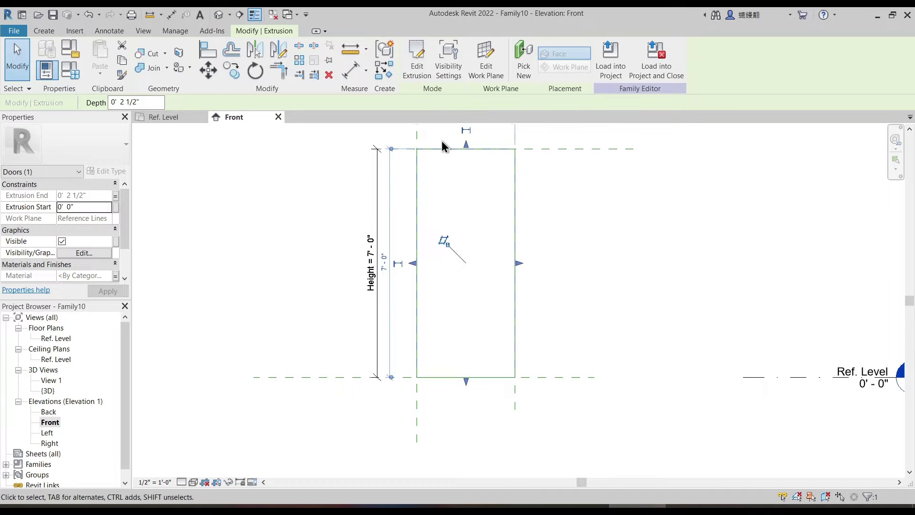
middle_click_drag(497, 251, 485, 295)
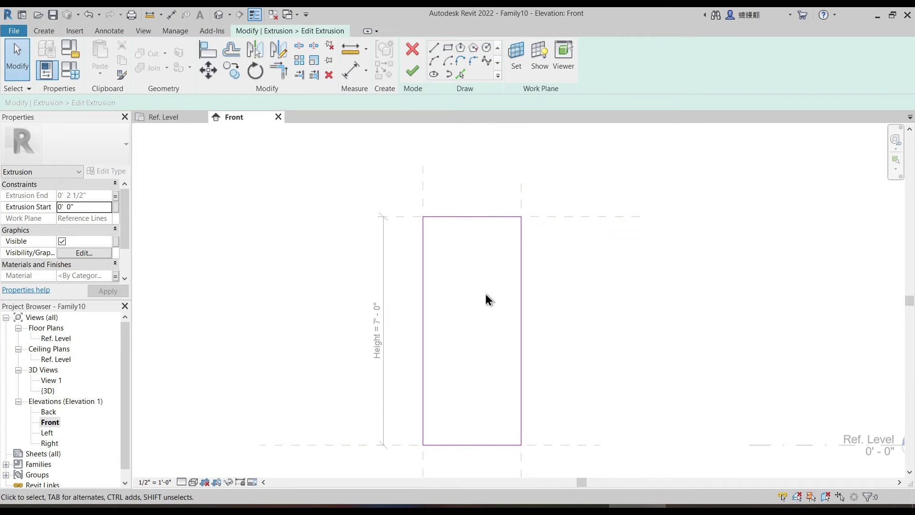
key("o")
key("f")
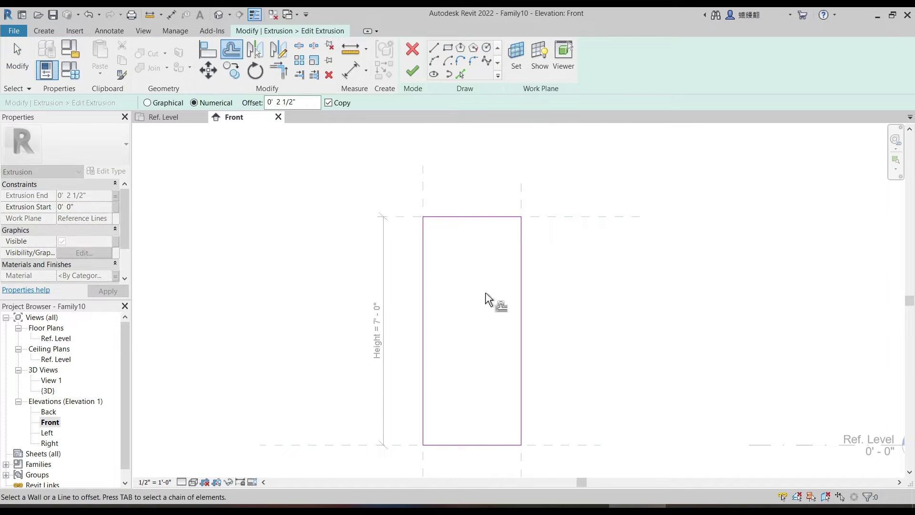
left_click_drag(306, 102, 244, 104)
type("1\"")
key("Return")
left_click(427, 261)
left_click(471, 220)
left_click(517, 334)
left_click(491, 444)
key("Escape")
Step: Trim the four inner offset lines at their corners into a closed rectangle
scroll(437, 253, "up", 4)
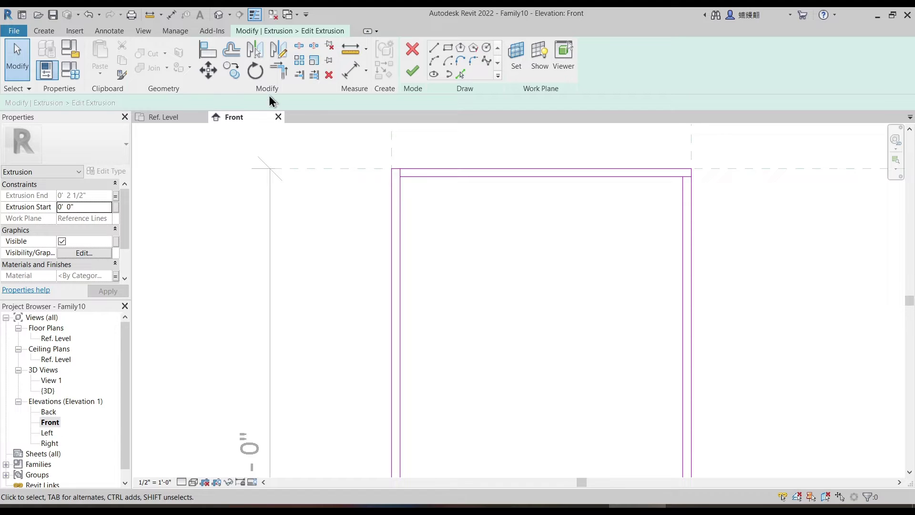
left_click(278, 72)
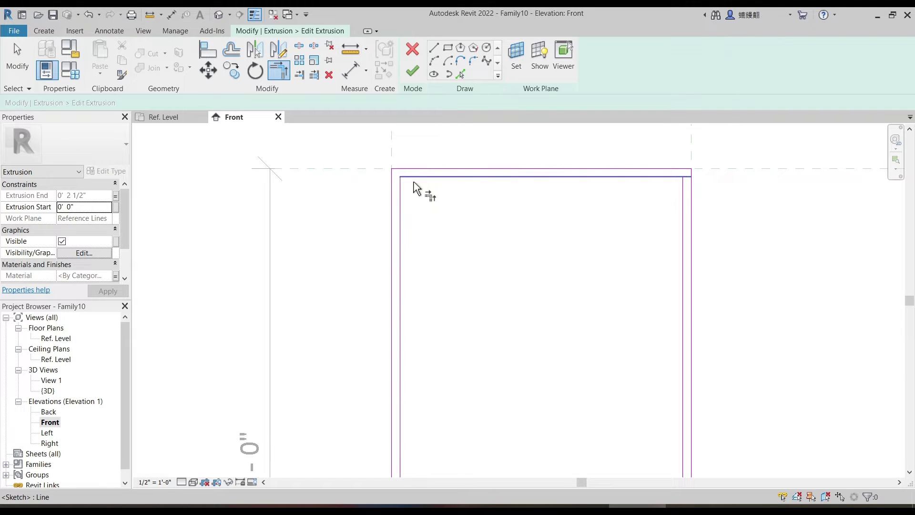
mouse_move(596, 334)
middle_mouse_down()
mouse_move(589, 284)
mouse_move(629, 435)
mouse_move(605, 268)
middle_mouse_up()
scroll(599, 334, "down", 2)
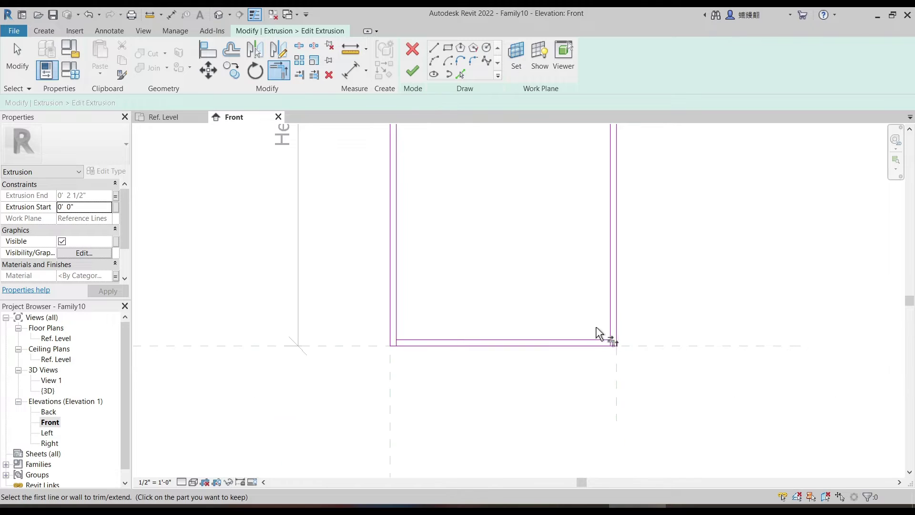
mouse_move(396, 326)
middle_mouse_down()
mouse_move(463, 221)
mouse_move(454, 245)
middle_mouse_up()
scroll(464, 308, "down", 3)
key("Escape")
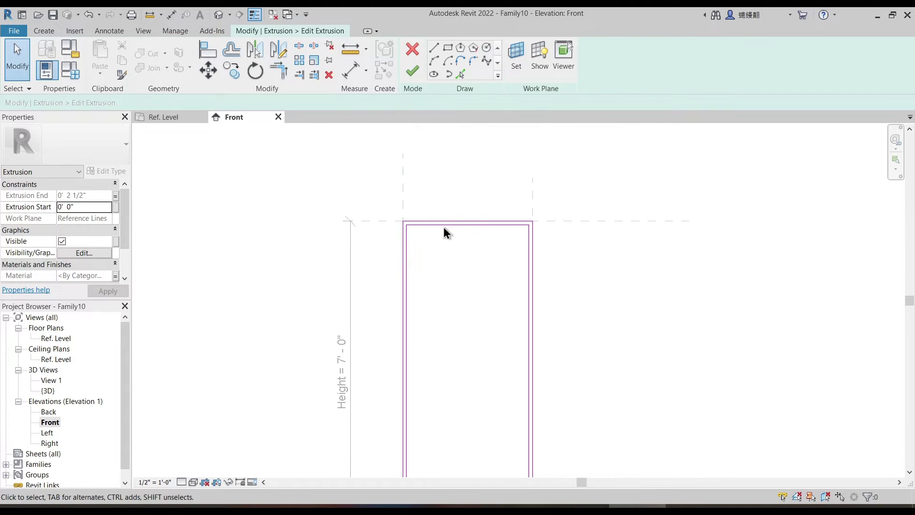
Step: Add aligned dimensions between the outer and inner sketch lines on both vertical sides of the frame
scroll(424, 208, "up", 3)
middle_click_drag(424, 212, 425, 221)
left_click(351, 70)
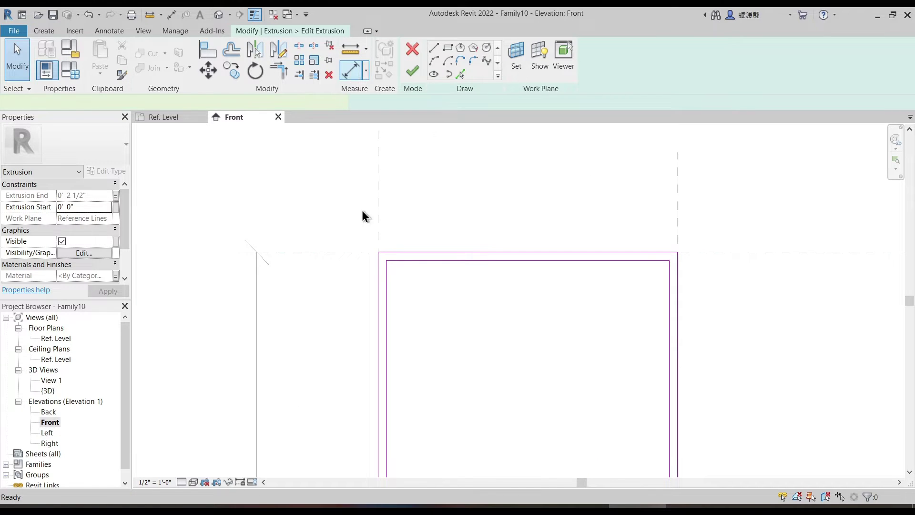
scroll(362, 267, "up", 2)
left_click(395, 298)
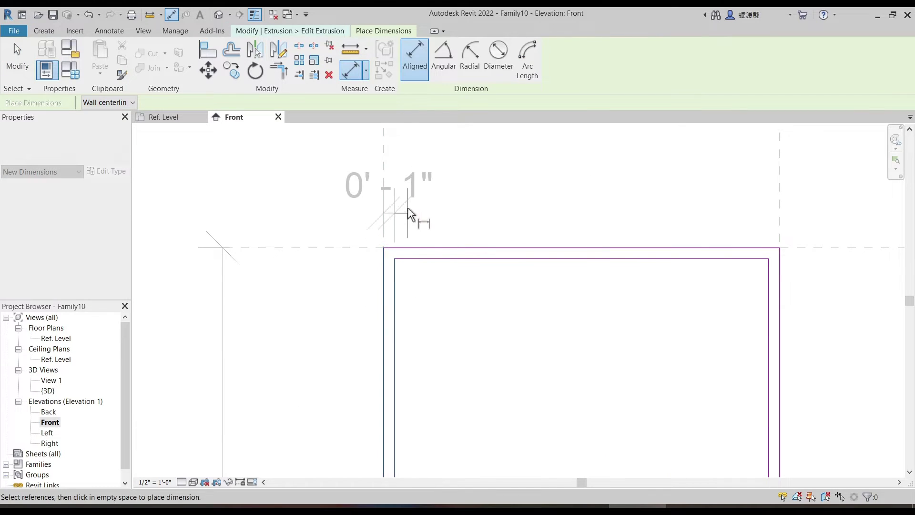
left_click(415, 198)
scroll(592, 250, "down", 3)
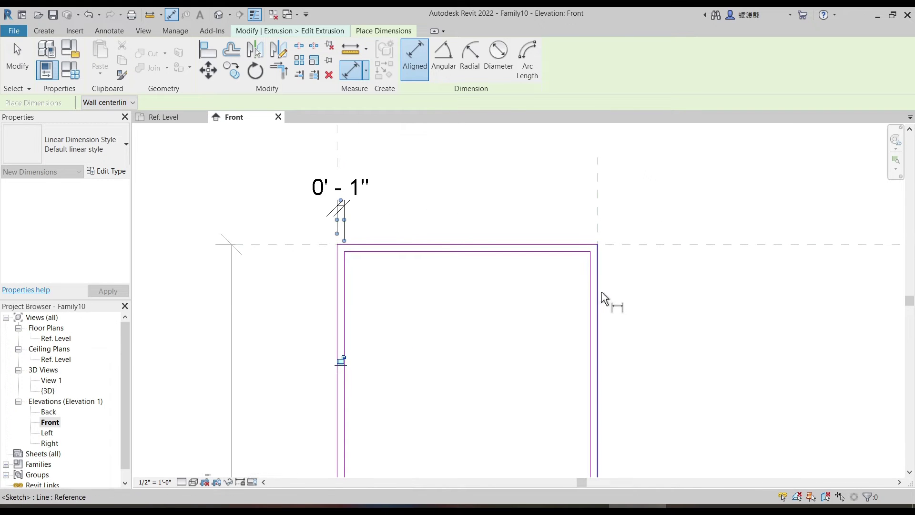
left_click(598, 281)
left_click(590, 257)
left_click(567, 209)
Step: Add aligned dimensions between the outer and inner sketch lines at the head and the sill of the frame
middle_click_drag(556, 309, 480, 248)
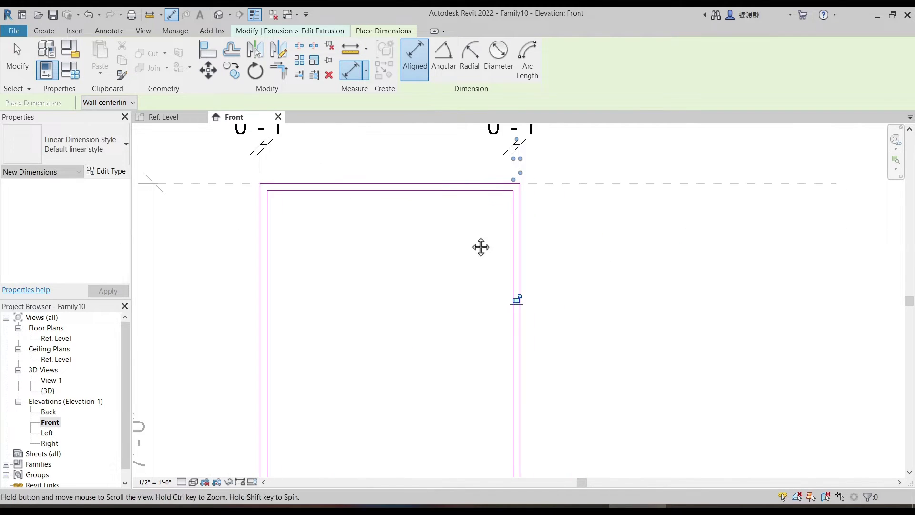
left_click(493, 184)
left_click(496, 191)
left_click(613, 213)
scroll(534, 246, "down", 2)
mouse_move(534, 247)
middle_mouse_down()
mouse_move(558, 274)
mouse_move(556, 121)
middle_mouse_up()
scroll(512, 369, "up", 2)
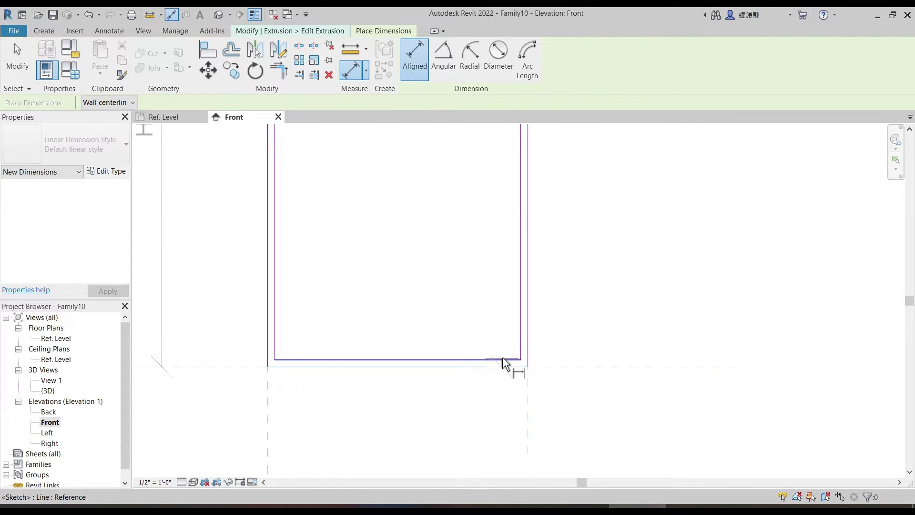
left_click(503, 358)
left_click(502, 366)
scroll(474, 307, "down", 2)
mouse_move(513, 292)
middle_mouse_down()
mouse_move(537, 322)
mouse_move(542, 349)
middle_mouse_up()
key("Escape")
key("Escape")
Step: Label all four frame dimensions with a new type parameter named Frame Width, grouped under Dimensions
left_click(523, 411)
left_click(521, 189, "ctrl")
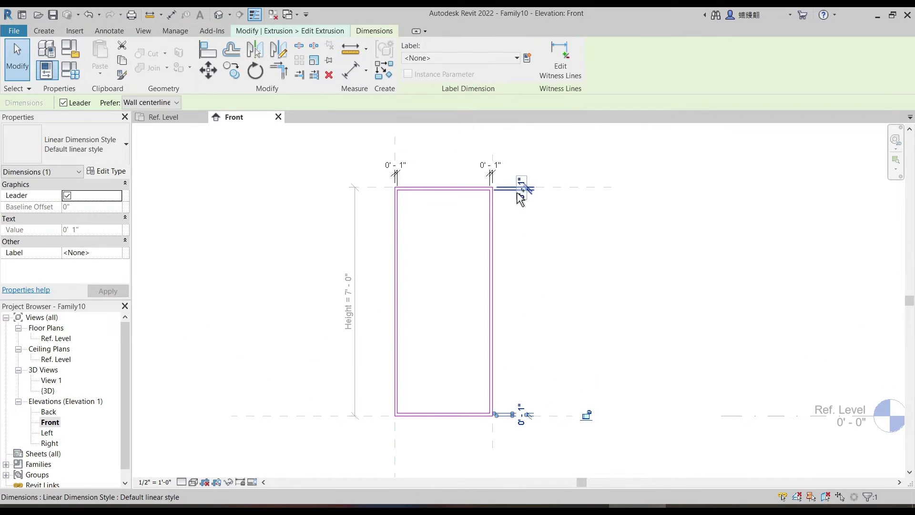
left_click(490, 175, "ctrl")
left_click(396, 175, "ctrl")
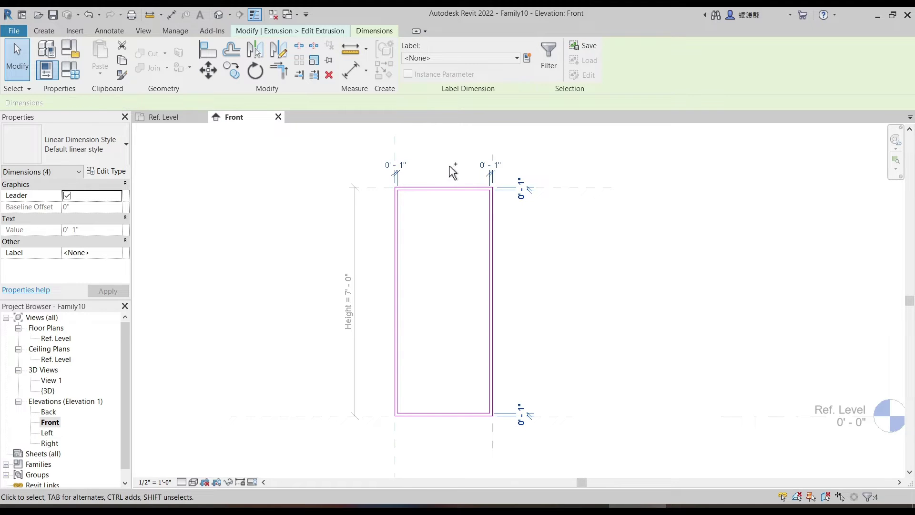
left_click(526, 58)
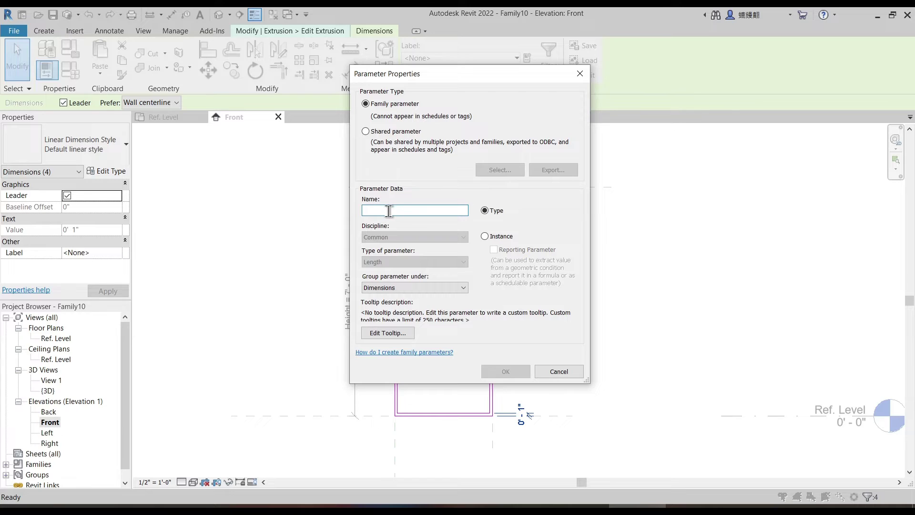
type("Frame Width")
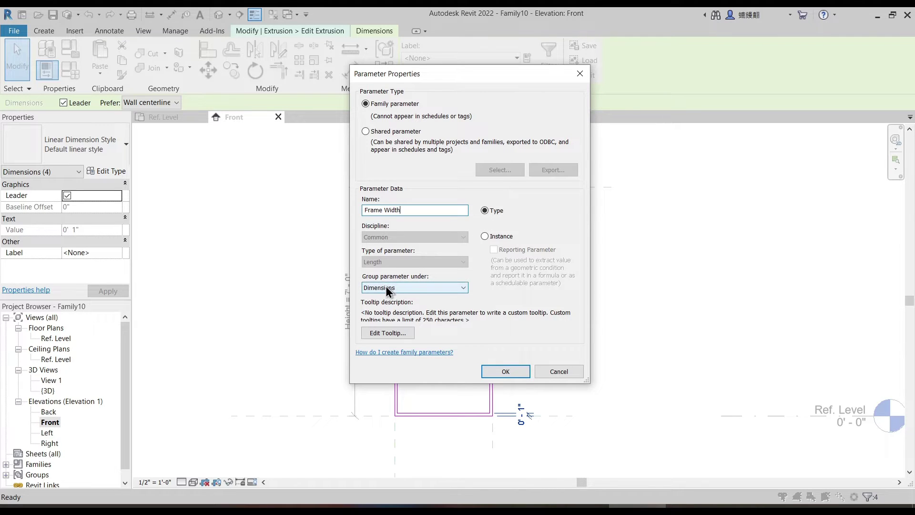
left_click(505, 372)
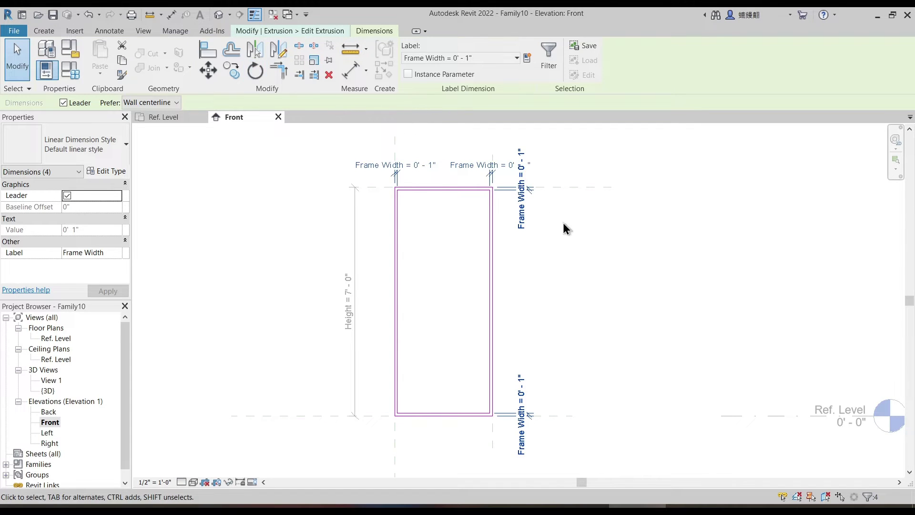
left_click(542, 208)
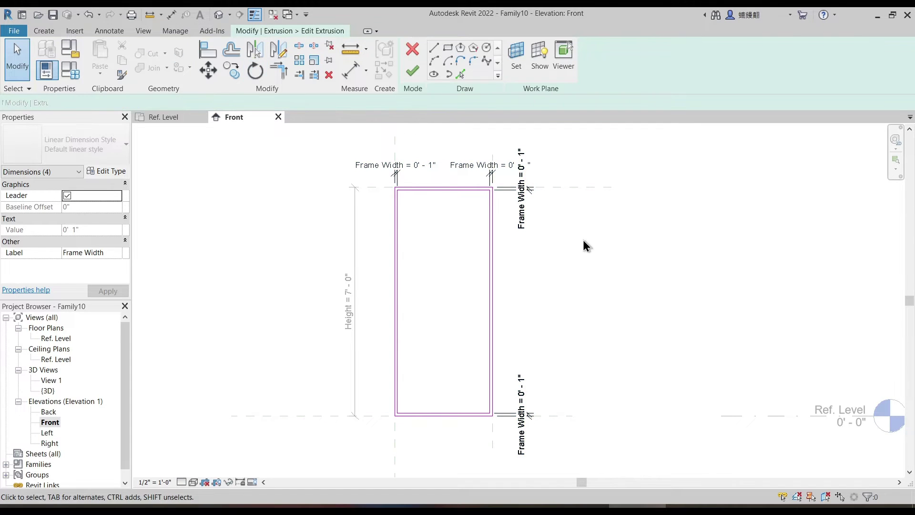
Step: Finish the frame extrusion sketch and inspect it in the 3D view with the Shaded visual style
left_click(415, 70)
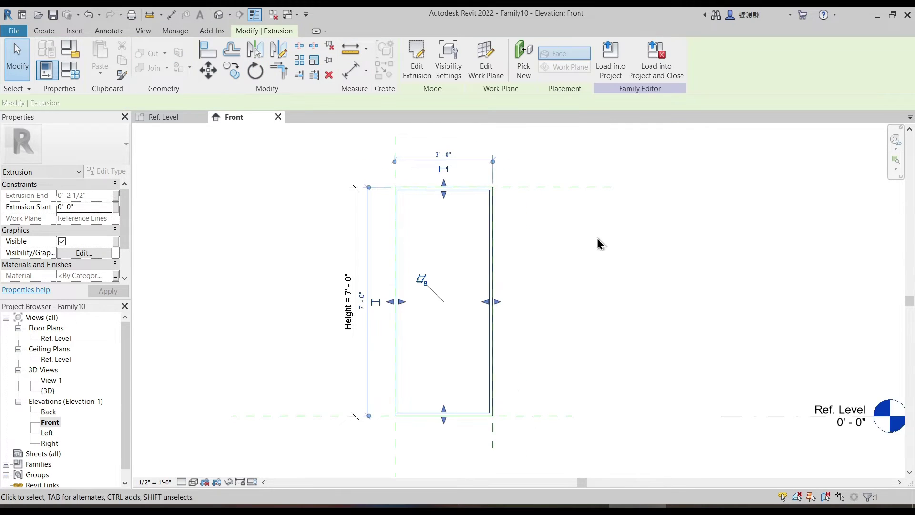
left_click(219, 15)
middle_click_drag(391, 278, 439, 262)
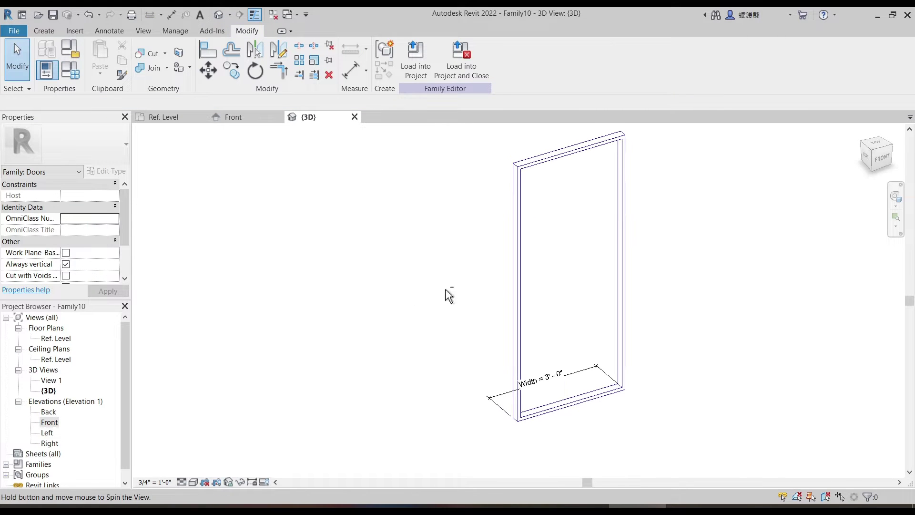
left_click(194, 481)
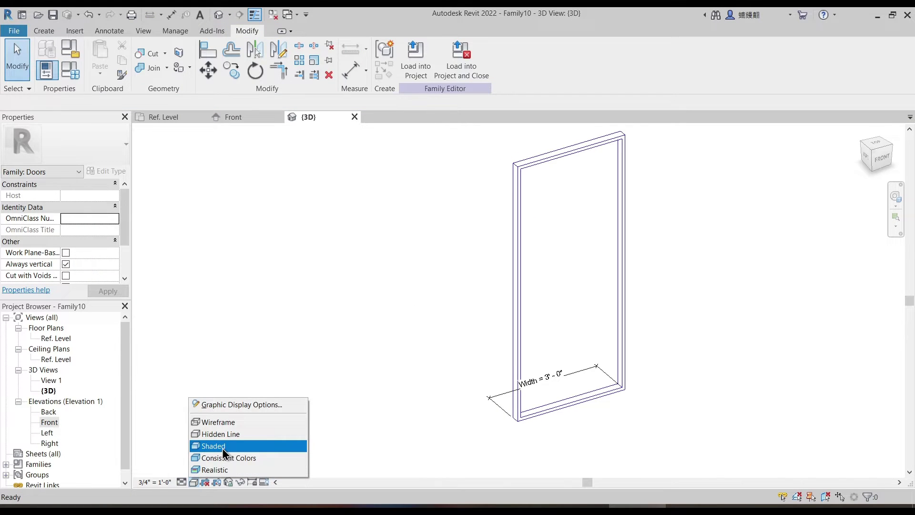
left_click(222, 445)
scroll(377, 296, "down", 2)
middle_click_drag(440, 316, 536, 323, "shift")
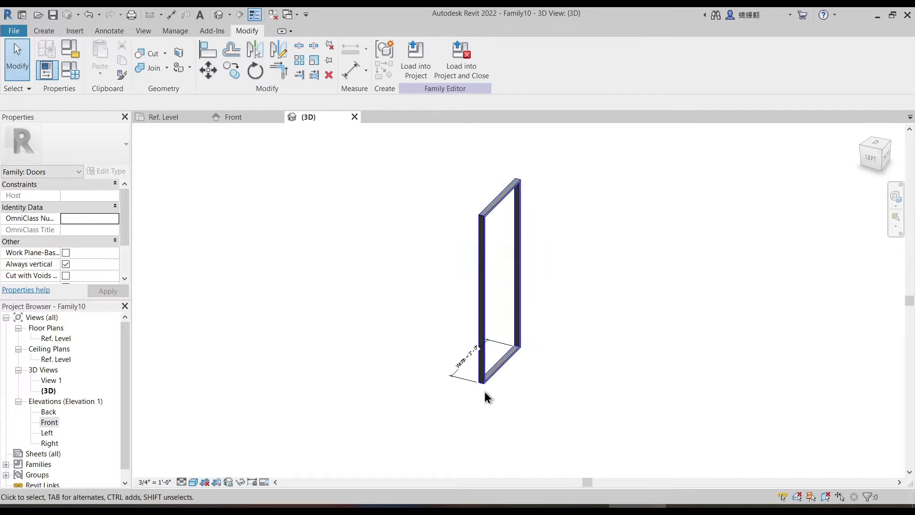
middle_click_drag(531, 399, 467, 381, "shift")
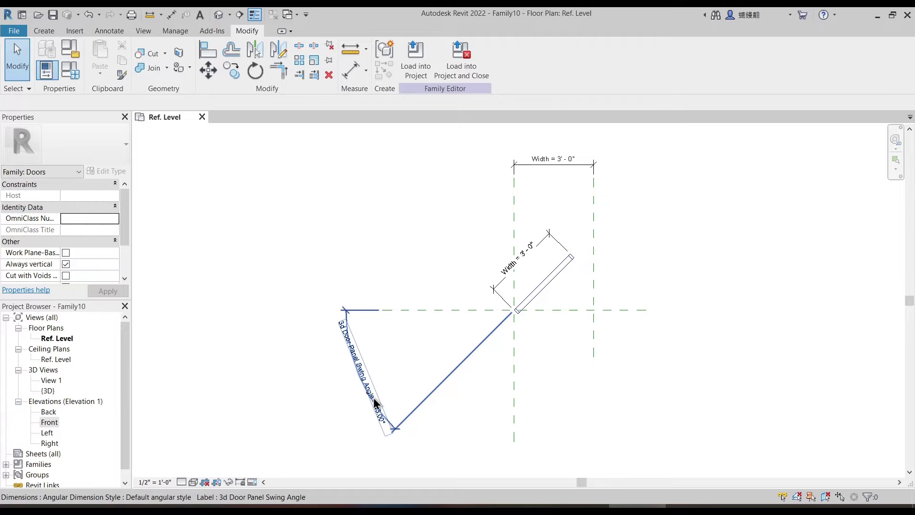
Step: Test the 3d Door Panel Swing Angle dimension at 90° and 135° in the Ref. Level plan
left_click(374, 400)
left_click(380, 395)
type("90")
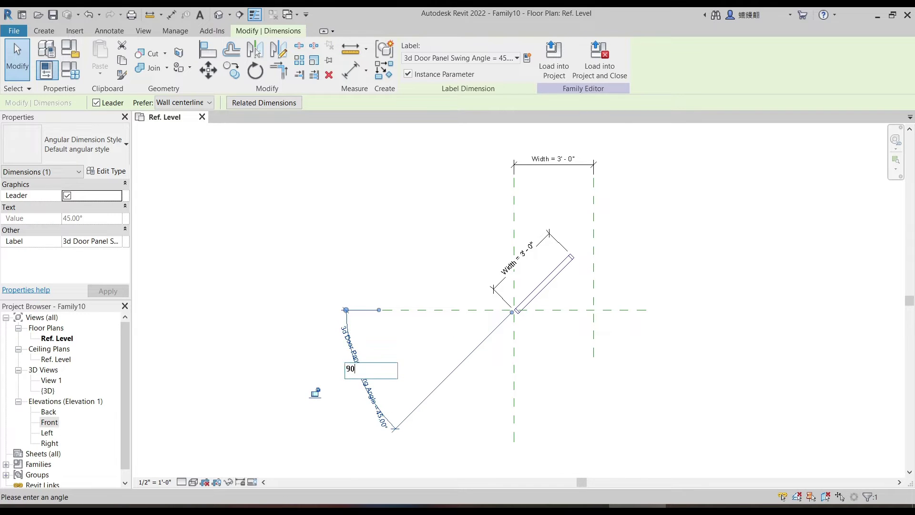
key("Return")
middle_click_drag(472, 370, 436, 330)
left_click(410, 396)
type("135")
key("Return")
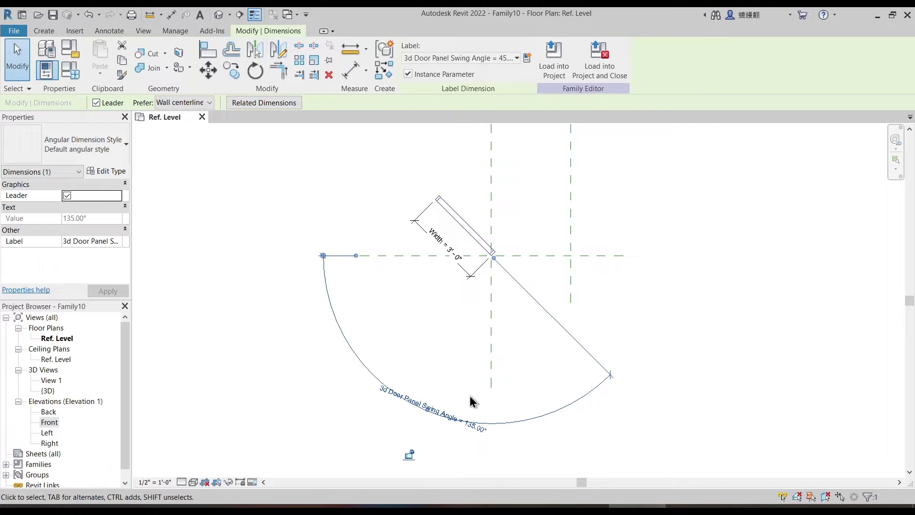
Step: Set the 3d Door Panel Swing Angle to 180°
left_click(466, 423)
type("180")
key("Return")
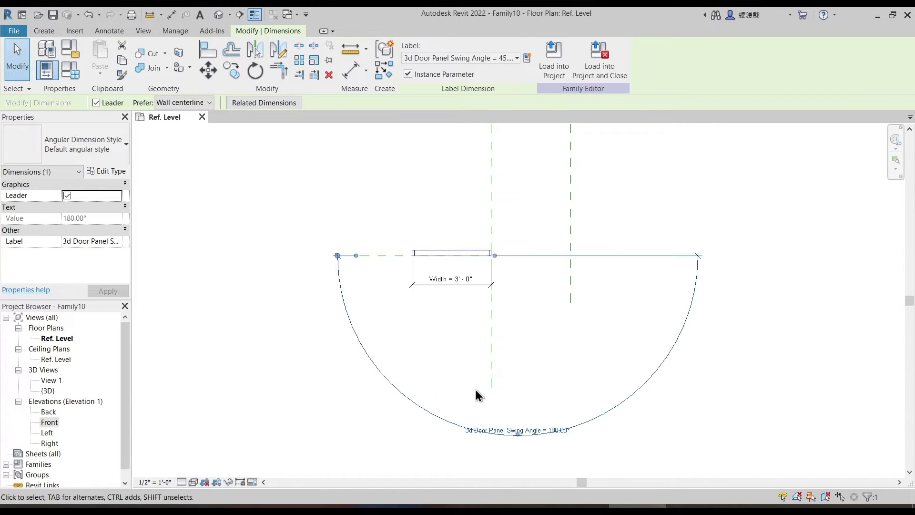
Step: Set the 3d Door Panel Swing Angle dimension to 270° and check the panel's position
left_click(540, 428)
type("27")
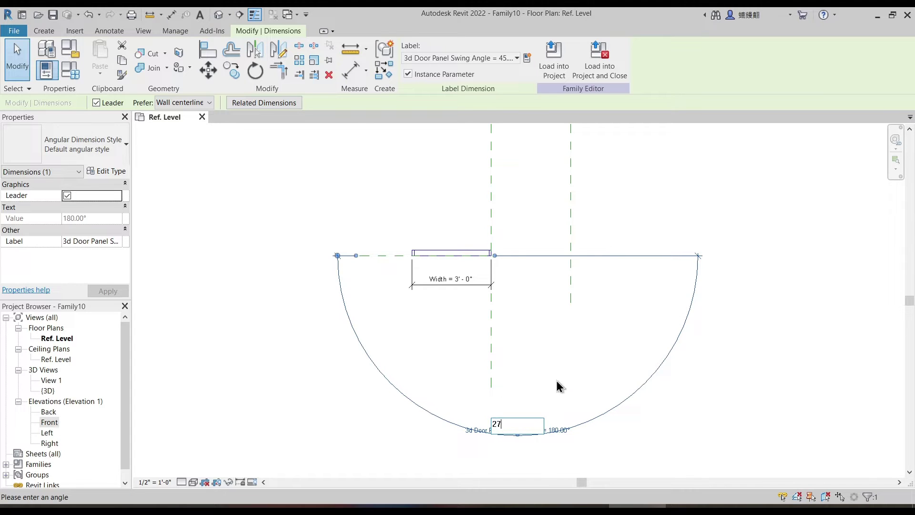
key("Return")
middle_click_drag(558, 316, 538, 367)
left_click(369, 149)
left_click(517, 396)
Step: Test the door Width parameter at 4' - 0" using the dimension beside the panel
left_click(493, 348)
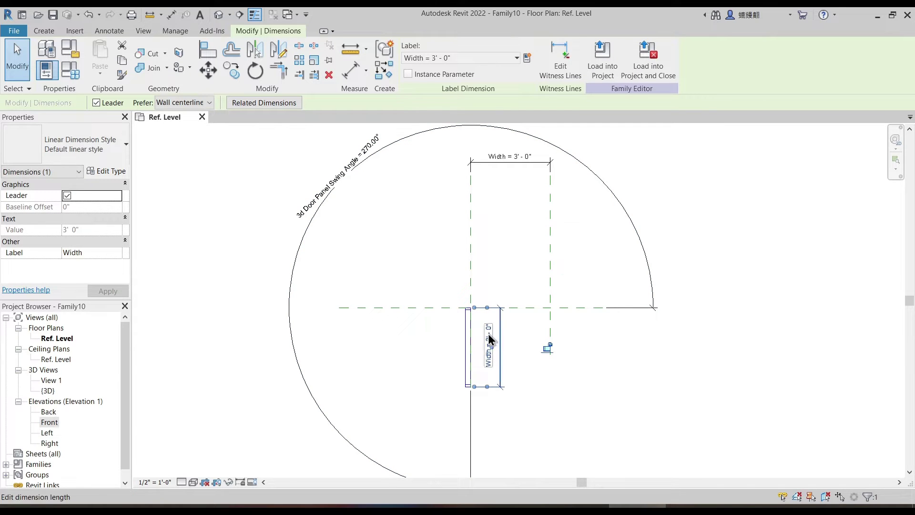
left_click(489, 337)
type("4")
key("Return")
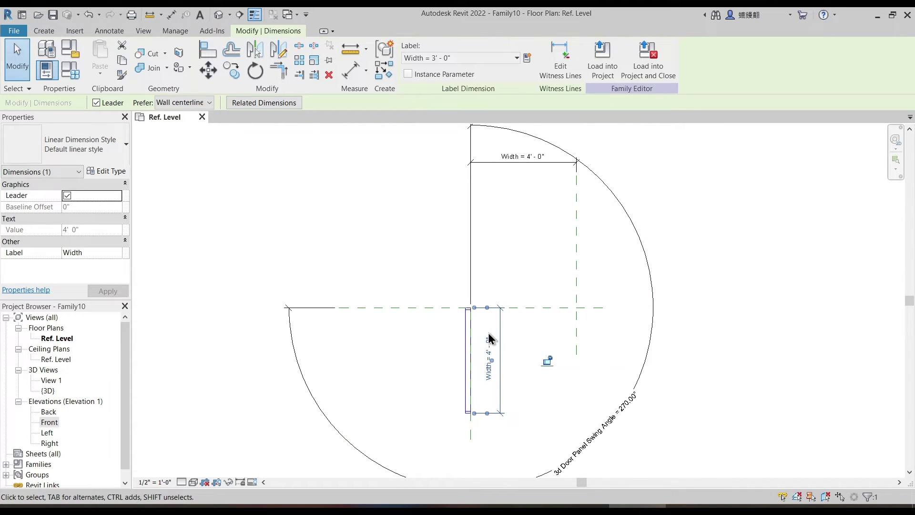
Step: Set the 3d Door Panel Swing Angle dimension to 45° to check the widened panel
left_click(607, 415)
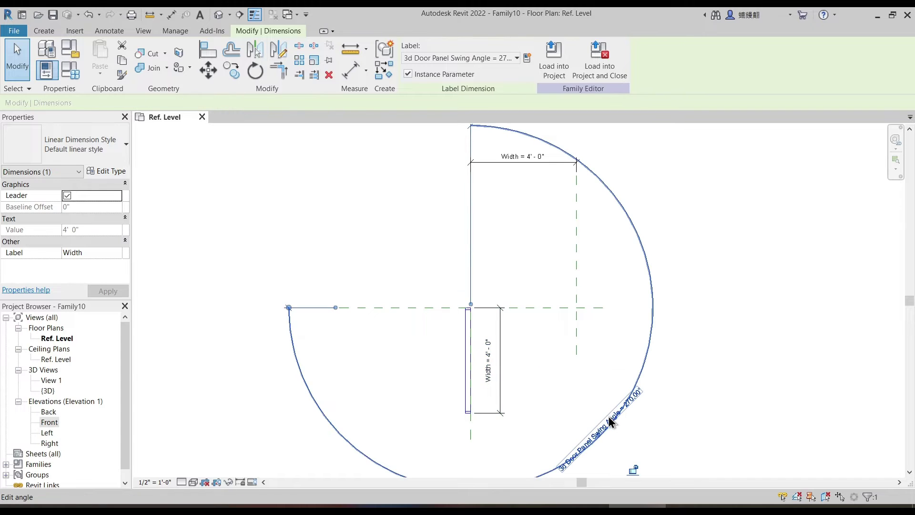
left_click(613, 420)
type("45")
key("Return")
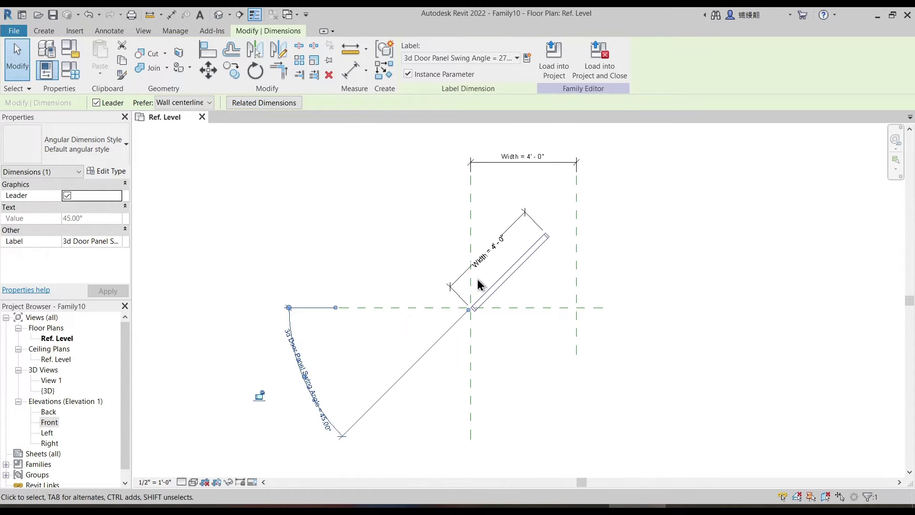
Step: Set the 3d Door Panel Swing Angle to 0° to close the door panel
mouse_move(350, 302)
middle_mouse_down()
mouse_move(387, 271)
mouse_move(361, 297)
middle_mouse_up()
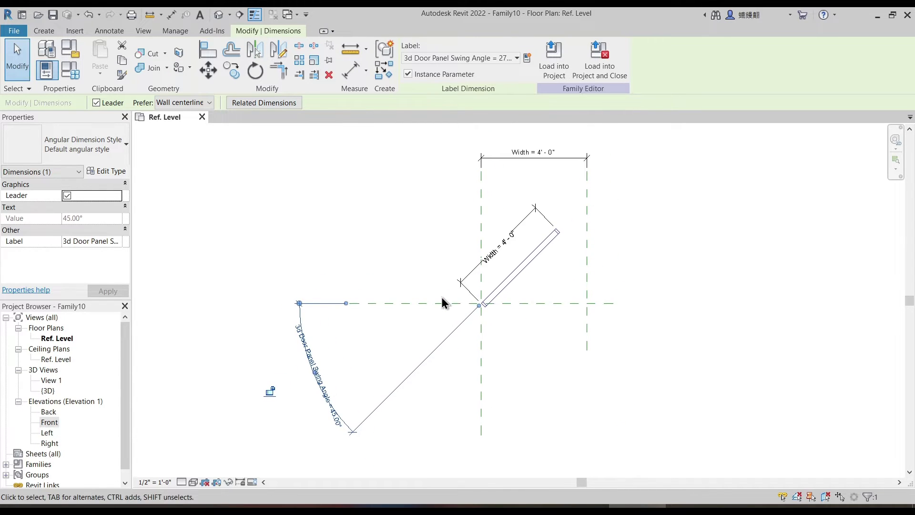
left_click(337, 405)
type("0")
key("Return")
key("Escape")
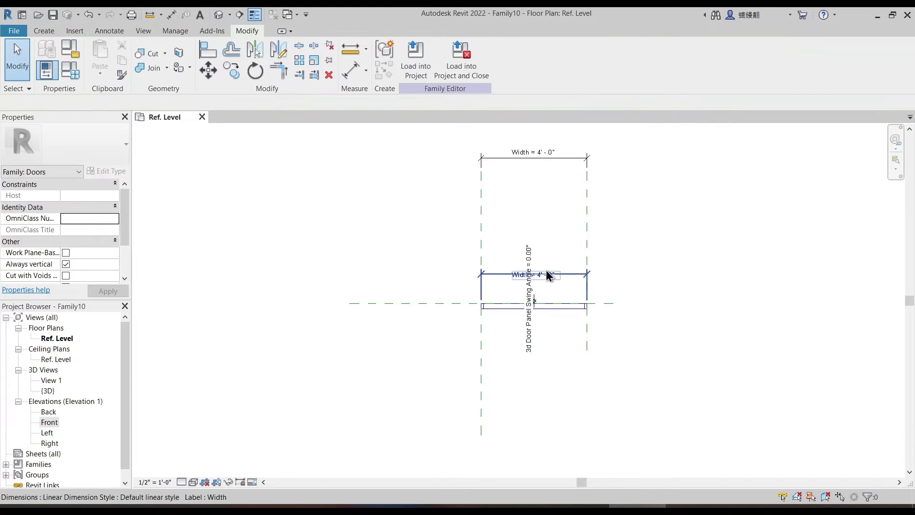
Step: Set the door Width parameter to 3' - 0" using the dimension next to the closed panel
left_click(545, 271)
left_click(548, 273)
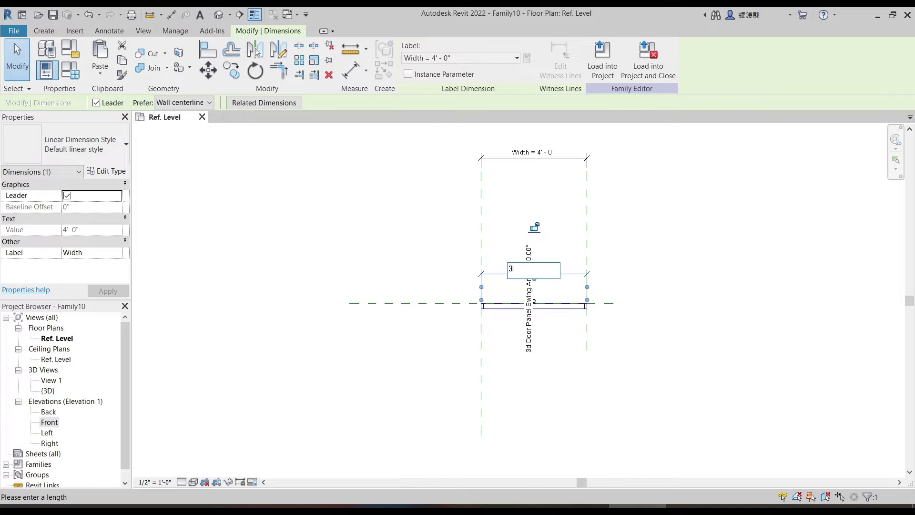
type("3")
key("Return")
key("Escape")
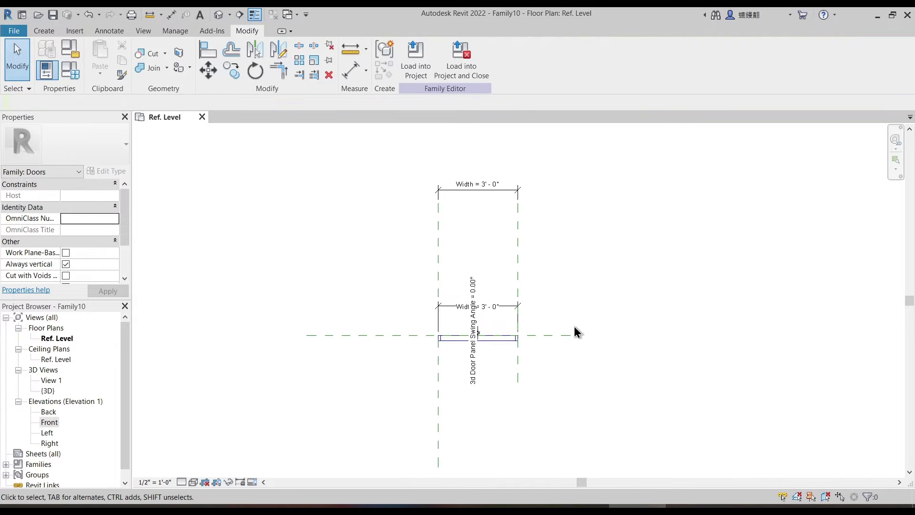
Step: Open the family's Object Styles and set the line color of the Doors category to Black
mouse_move(566, 283)
middle_mouse_down()
mouse_move(576, 266)
mouse_move(566, 278)
mouse_move(566, 253)
mouse_move(571, 269)
middle_mouse_up()
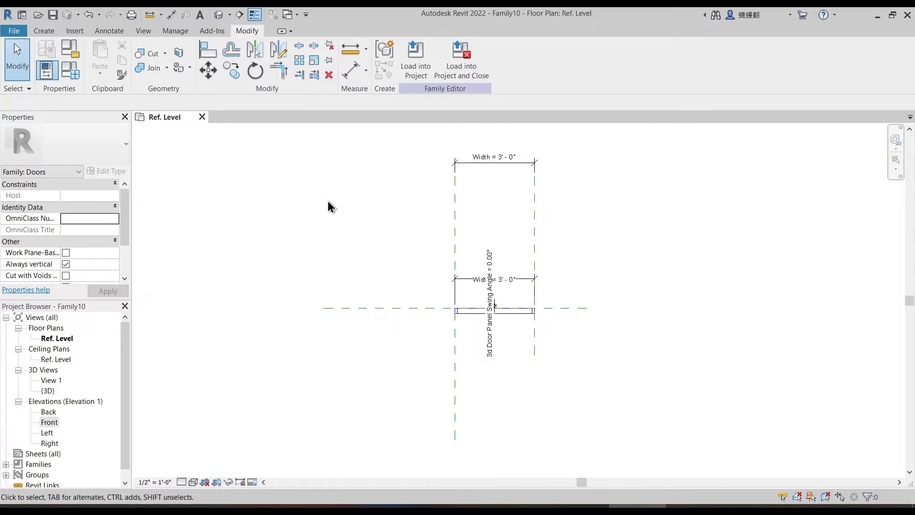
mouse_move(334, 226)
middle_mouse_down()
mouse_move(333, 255)
mouse_move(325, 248)
middle_mouse_up()
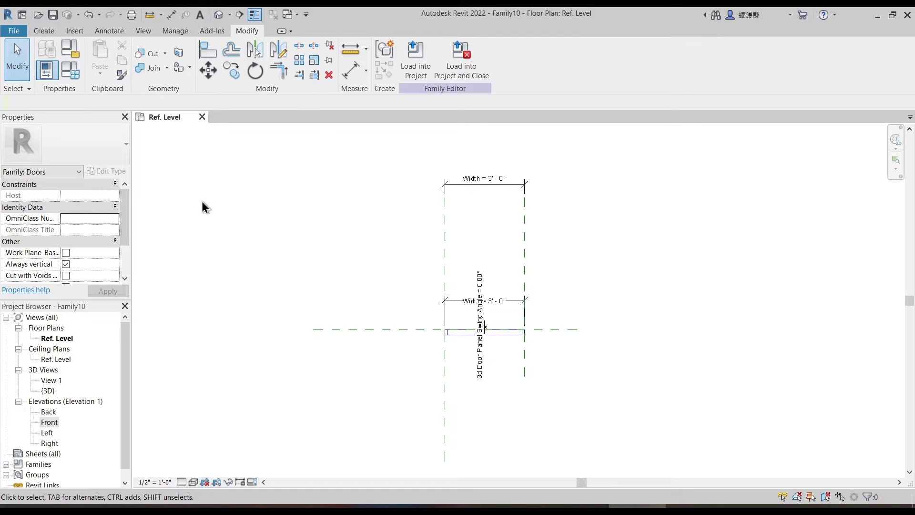
scroll(477, 341, "up", 4)
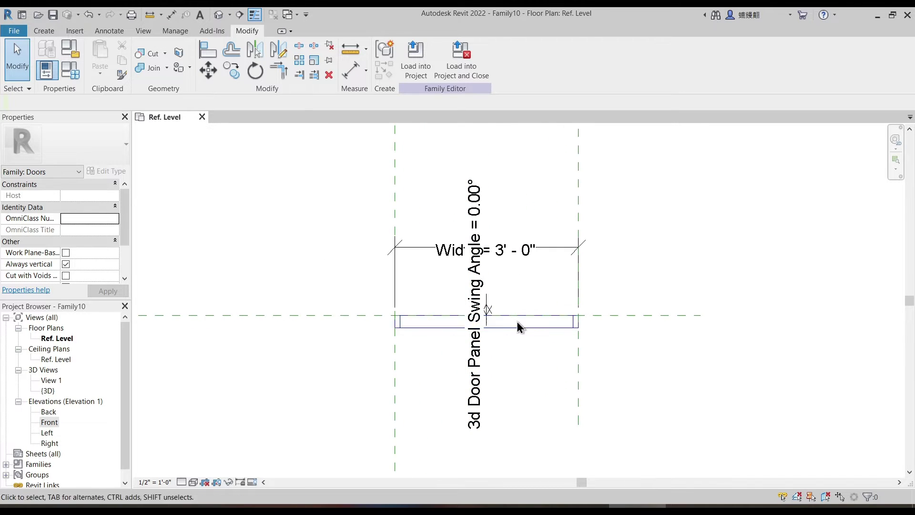
left_click(419, 328)
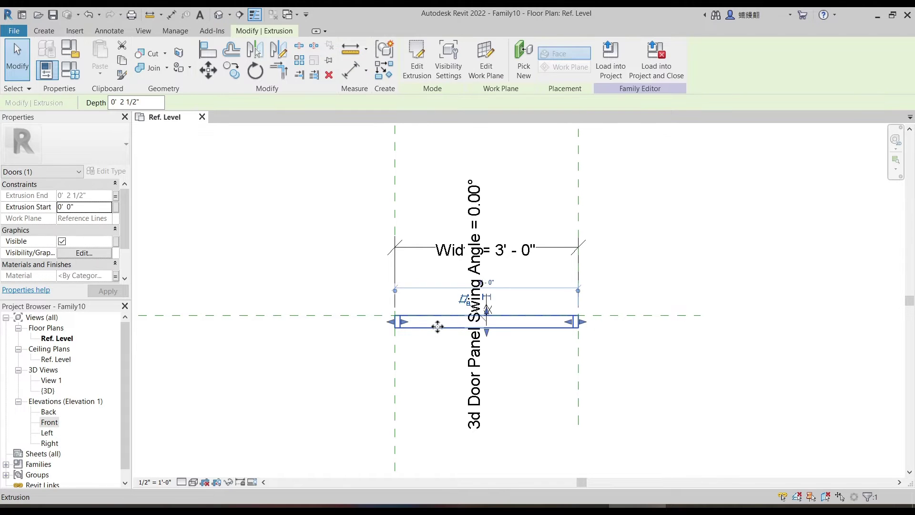
left_click(174, 31)
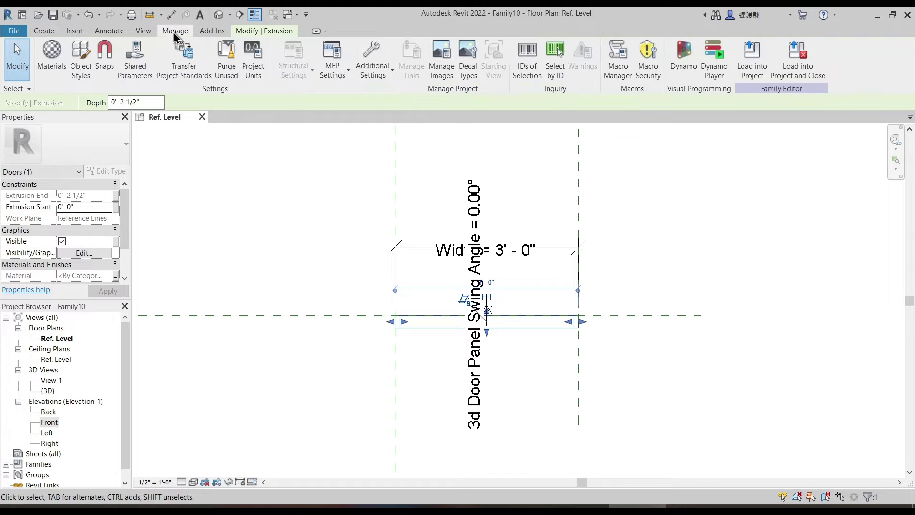
left_click(84, 70)
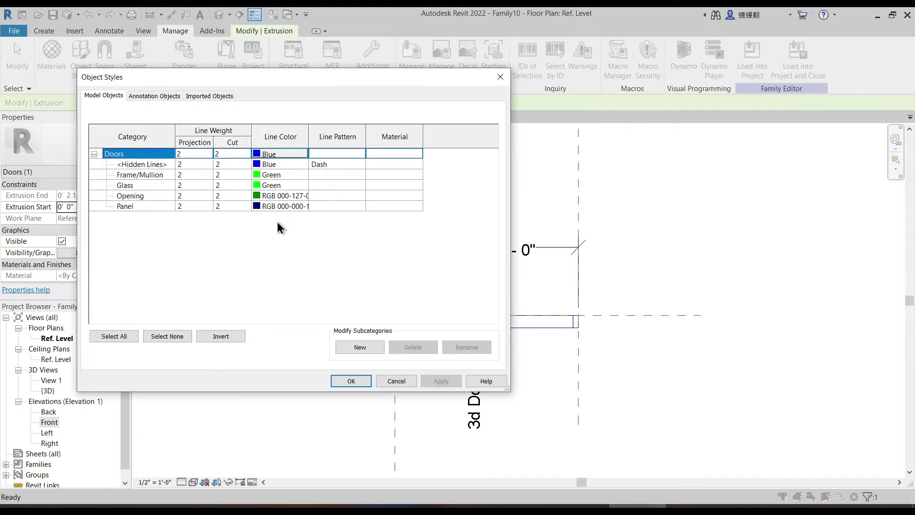
left_click_drag(227, 81, 391, 99)
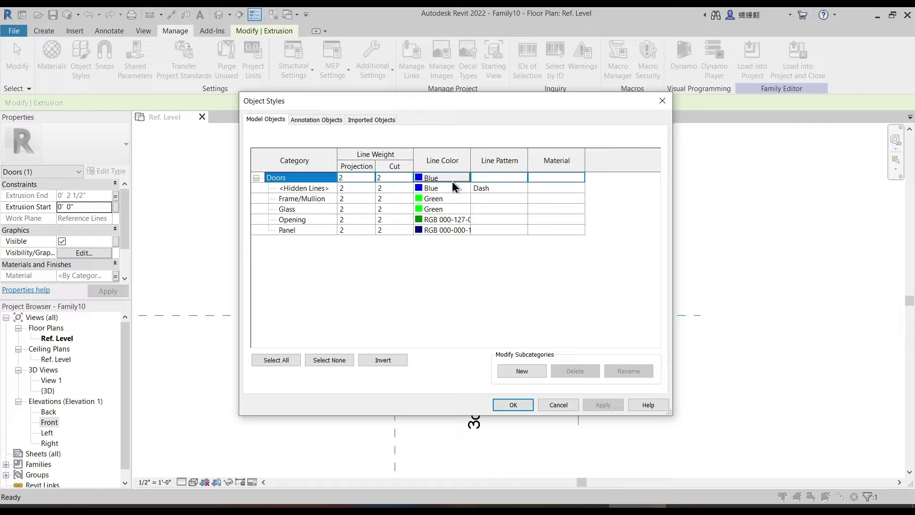
left_click(434, 177)
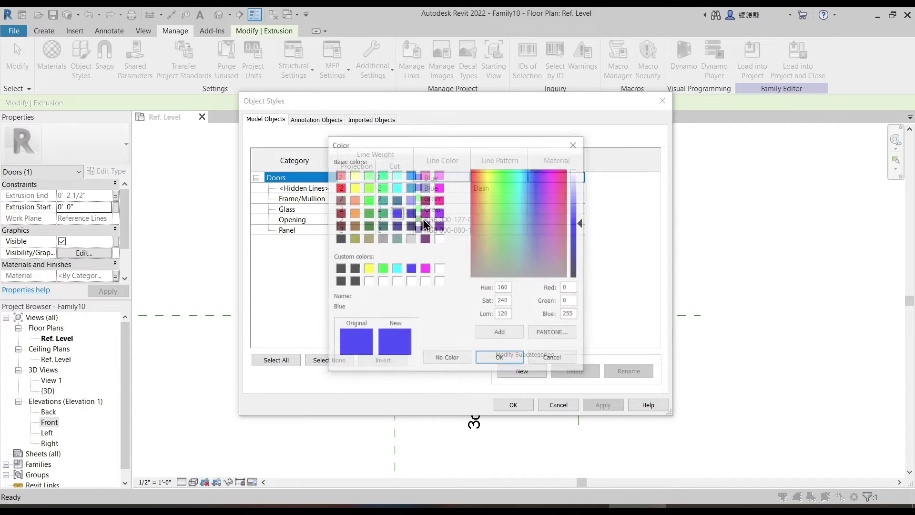
left_click(339, 270)
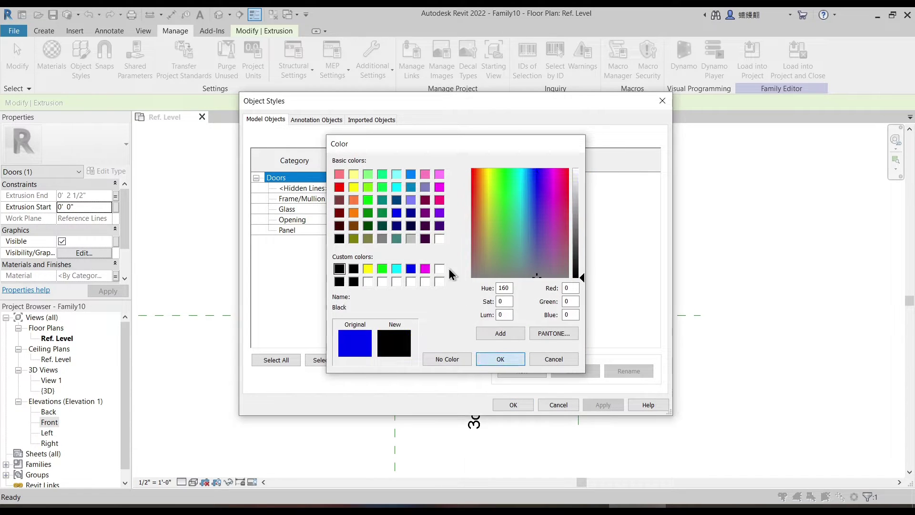
left_click(485, 363)
Step: Set the line color of the Hidden Lines and Frame/Mullion subcategories to Black
left_click(417, 188)
left_click(417, 187)
left_click(341, 268)
left_click(500, 358)
left_click(417, 198)
left_click(340, 268)
left_click(499, 358)
Step: Set the line color of the Glass, Opening and Panel subcategories to Black and accept the object styles
left_click(419, 208)
left_click(340, 269)
left_click(499, 359)
left_click(419, 219)
left_click(350, 269)
left_click(500, 358)
left_click(419, 230)
left_click(341, 269)
left_click(500, 359)
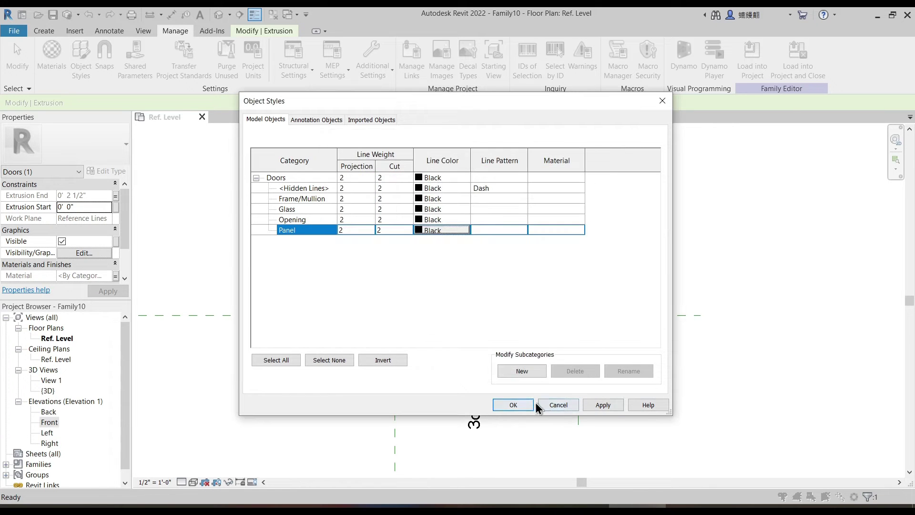
left_click(514, 405)
left_click(541, 342)
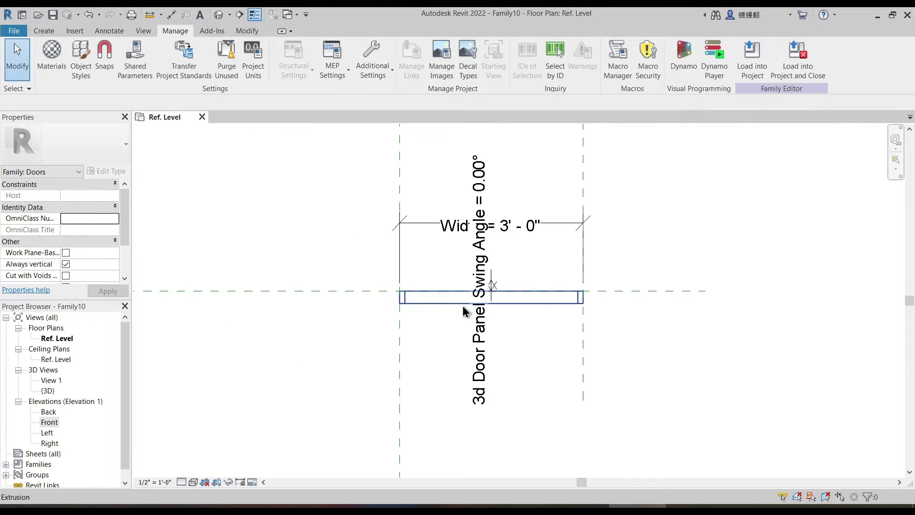
Step: Open the Family Types dialog and narrow both the dialog and its Parameter column
middle_click_drag(550, 305, 524, 315)
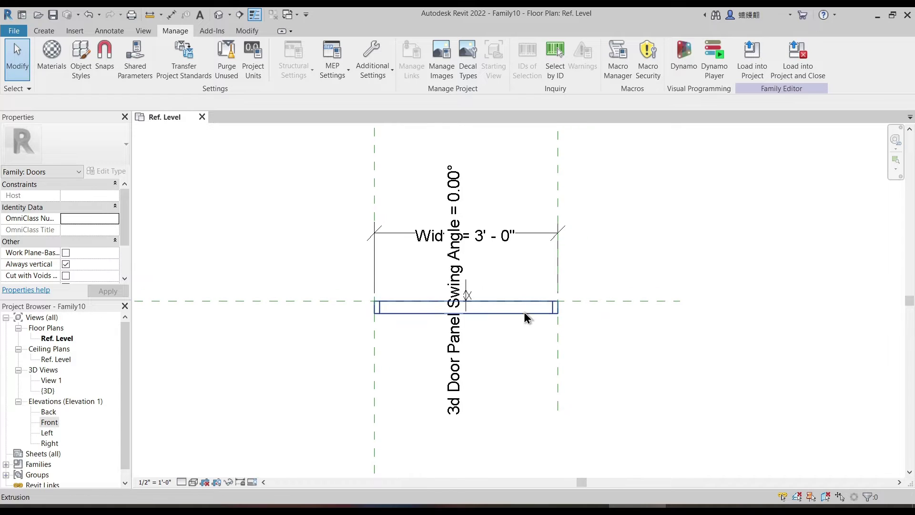
left_click(44, 30)
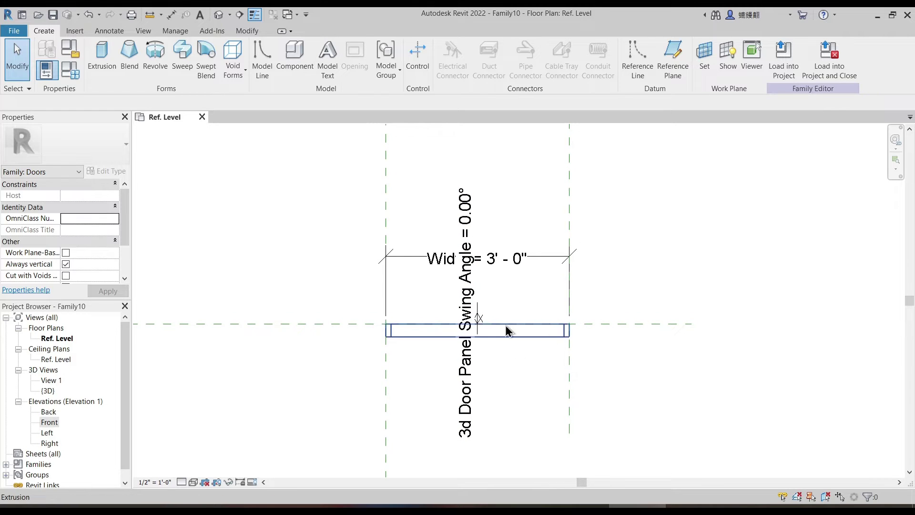
middle_click_drag(319, 264, 509, 211)
middle_click_drag(500, 204, 534, 197)
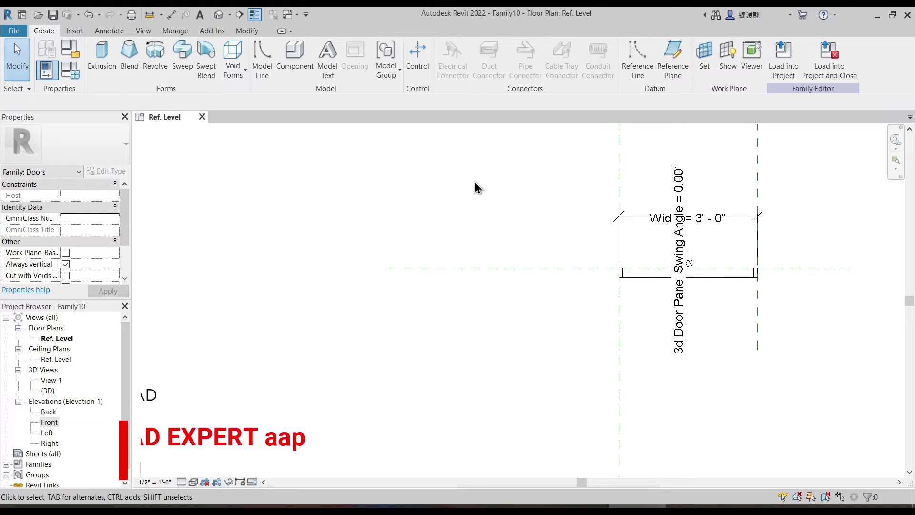
left_click(71, 50)
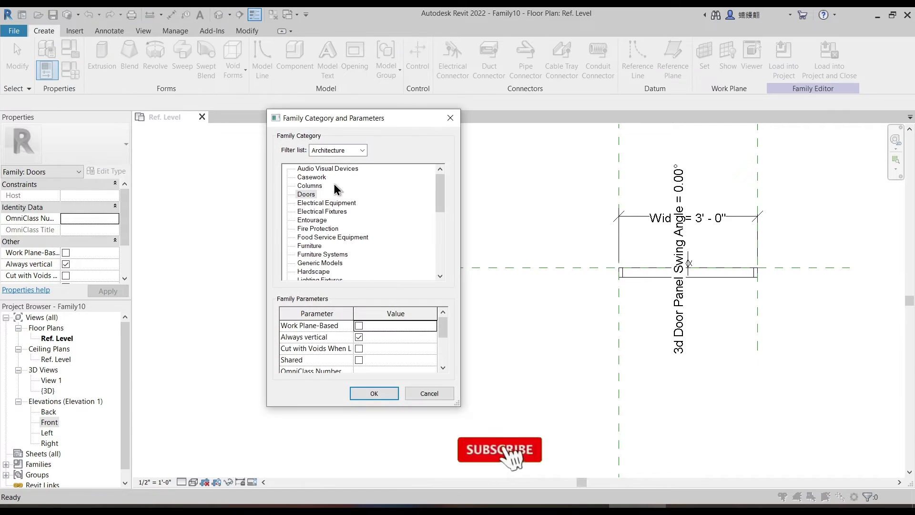
key("Escape")
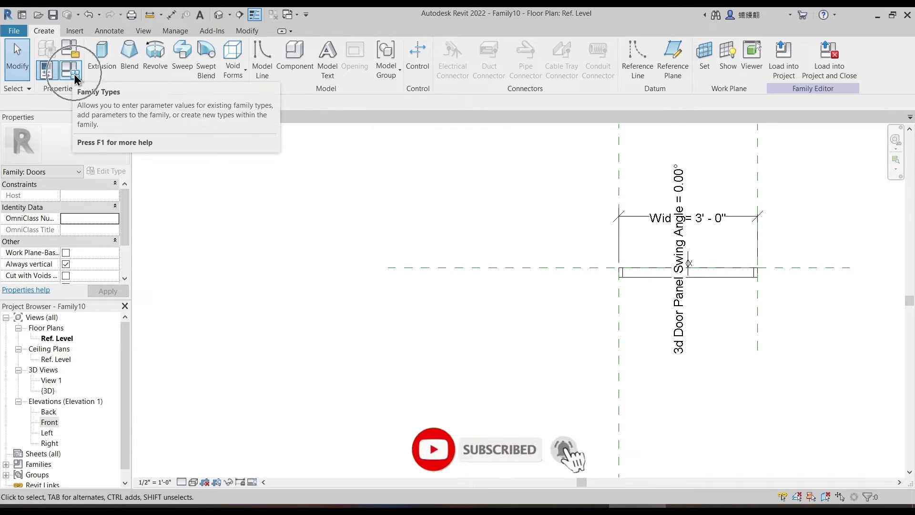
left_click(73, 73)
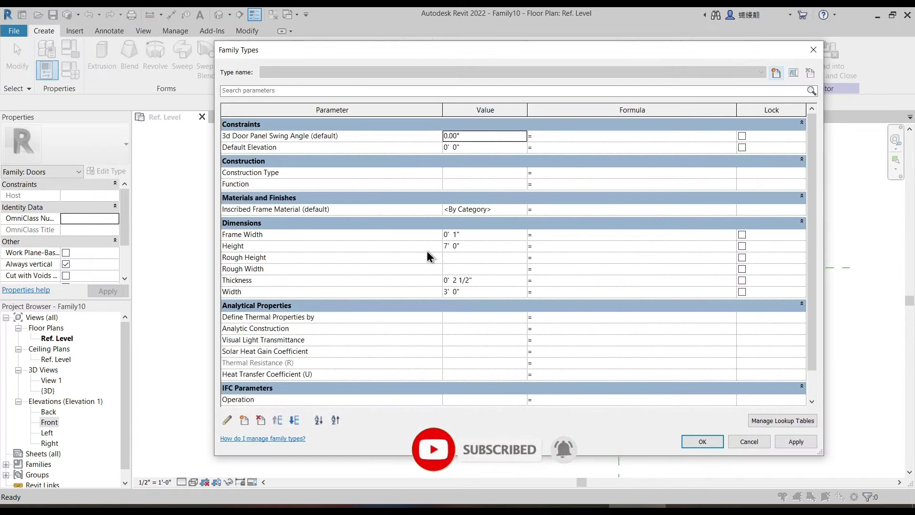
left_click_drag(821, 452, 730, 439)
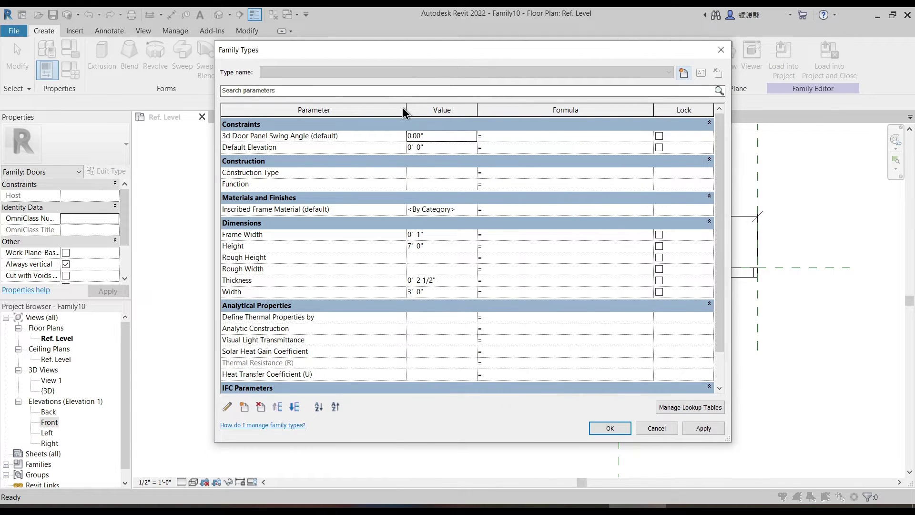
left_click_drag(407, 108, 343, 108)
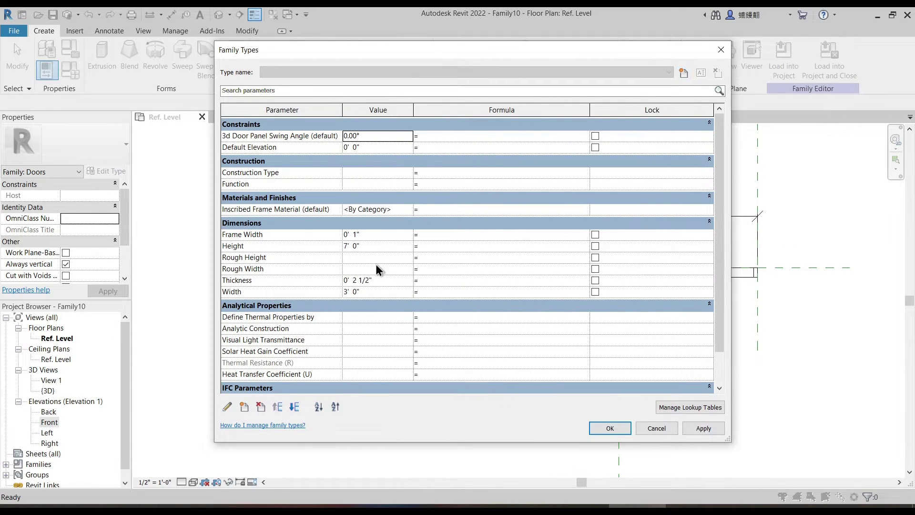
Step: Create a length type parameter named Door Panel Thickness, grouped under Dimensions
left_click(245, 406)
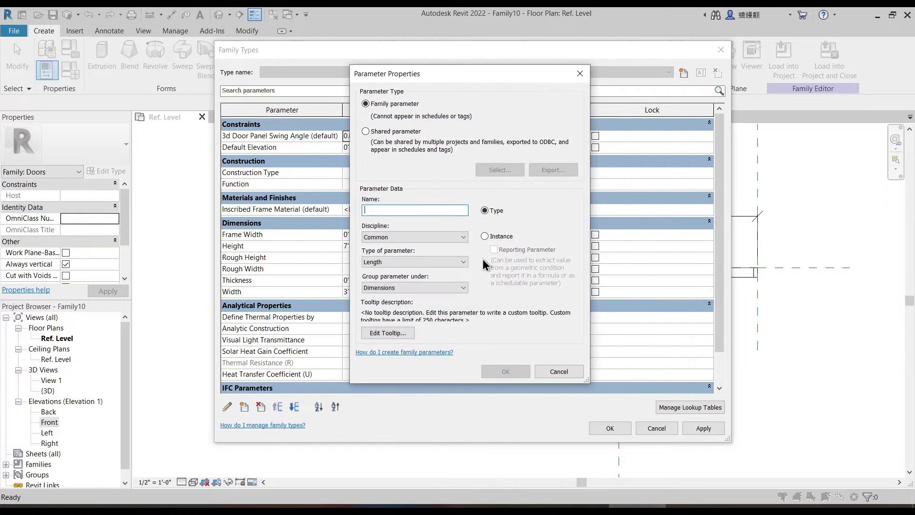
type("Door Panae")
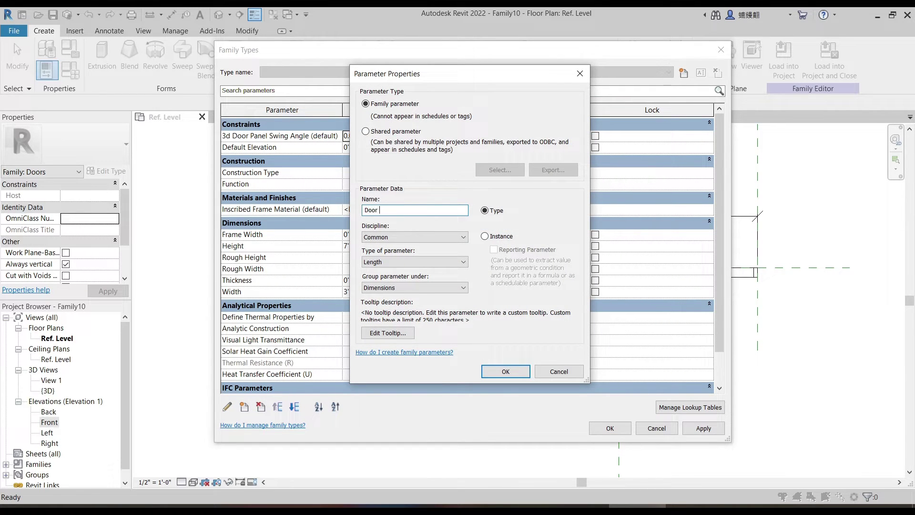
key("BackSpace")
key("BackSpace")
type("el Thci")
key("BackSpace")
key("BackSpace")
type("ickness")
left_click(505, 371)
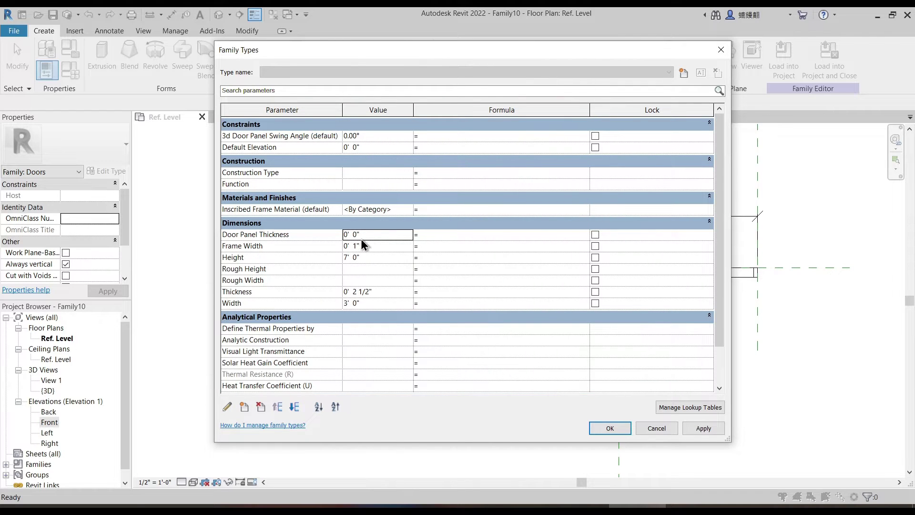
Step: Set the value of the Door Panel Thickness parameter to 1 1/2"
left_click_drag(370, 232, 314, 240)
type("1 1/2")
key("Tab")
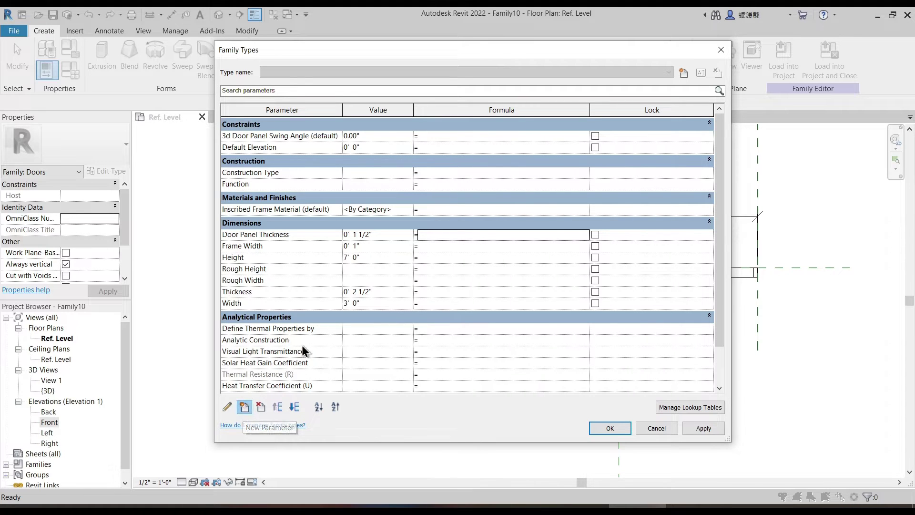
Step: Create a length type parameter named DP Ext, grouped under Dimensions
left_click(244, 407)
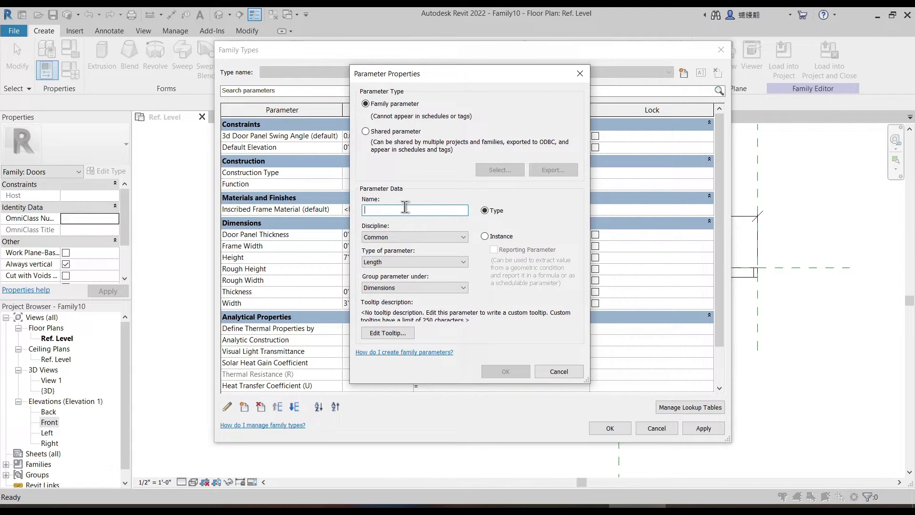
type("DP")
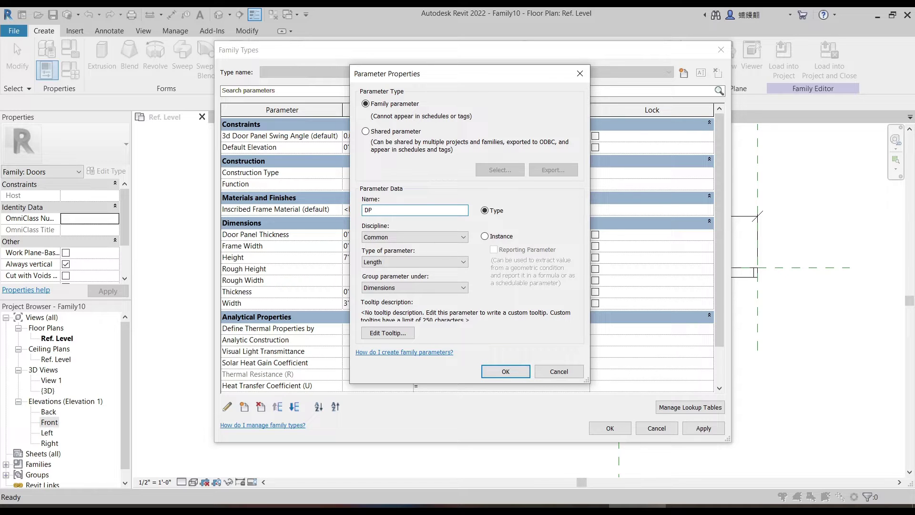
type(" Ext")
left_click(506, 372)
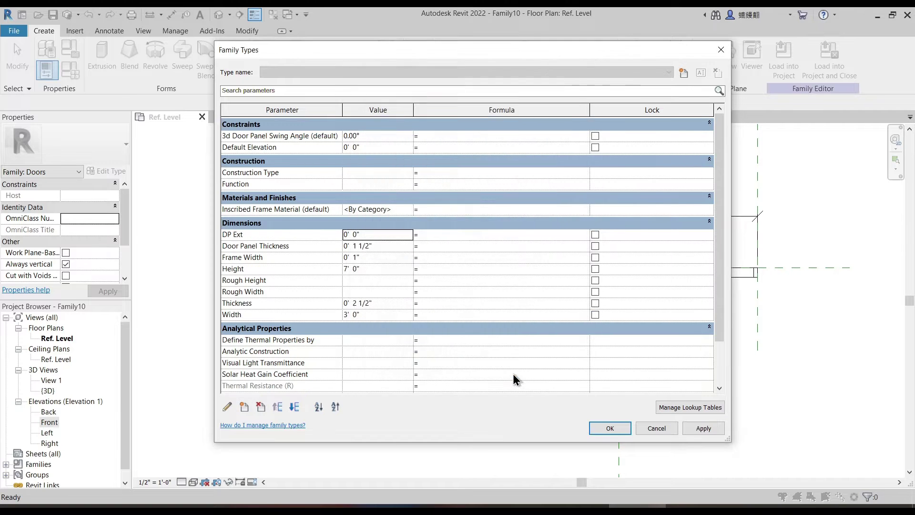
Step: Create a length type parameter named DP Int, grouped under Dimensions
left_click(245, 408)
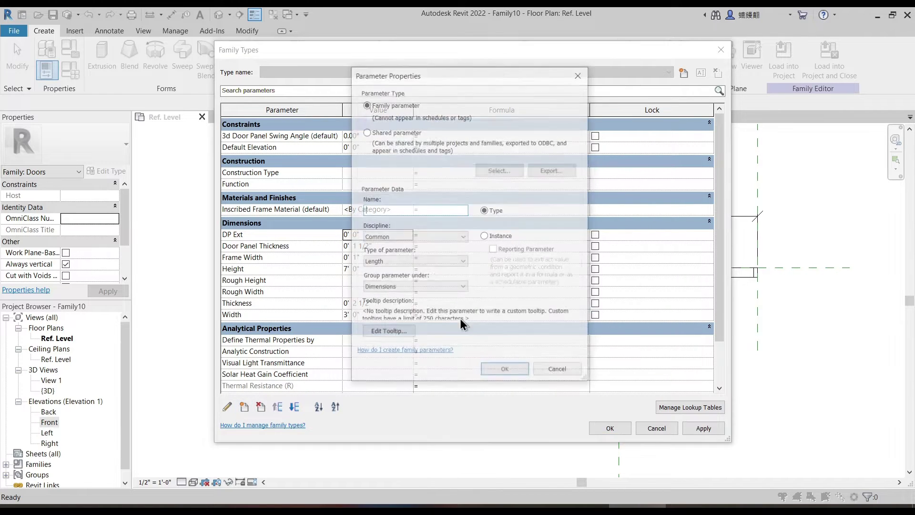
type("DP Int")
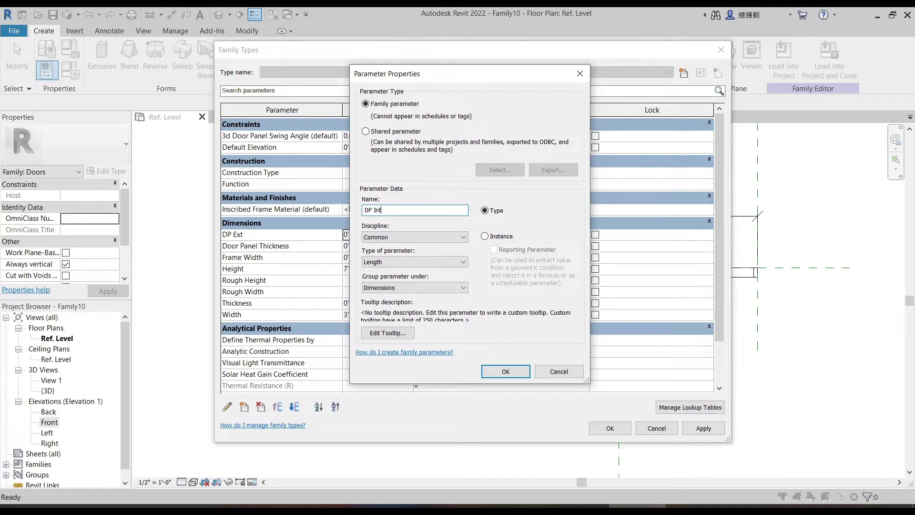
key("Return")
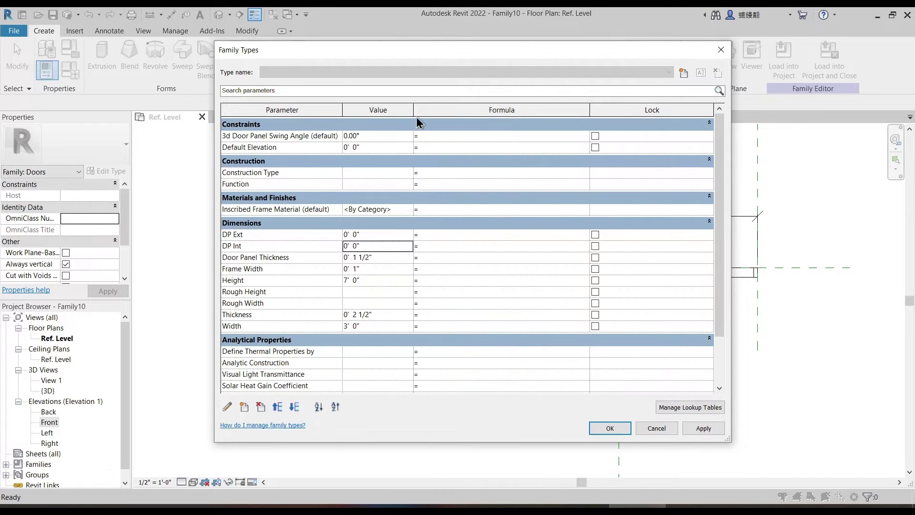
Step: Narrow the Value column, widen the Formula column, and shift the Family Types dialog slightly
left_click_drag(414, 110, 406, 110)
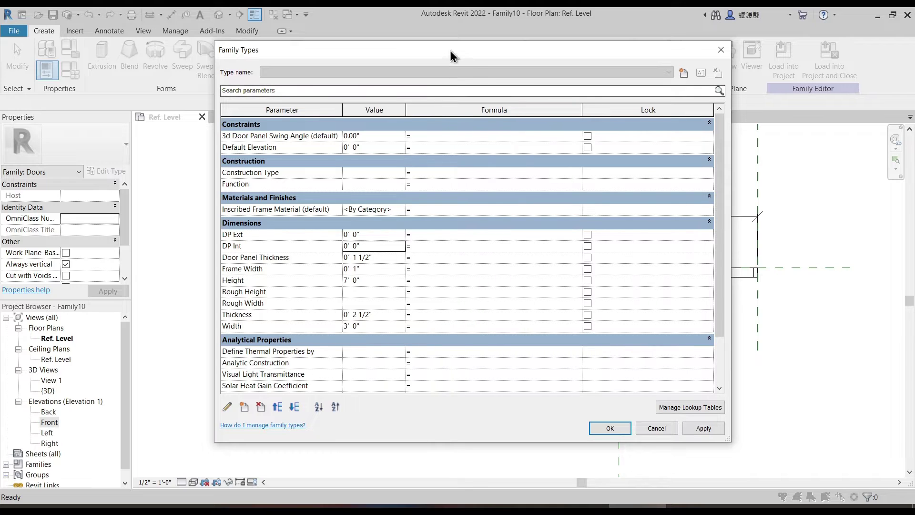
left_click_drag(450, 50, 467, 51)
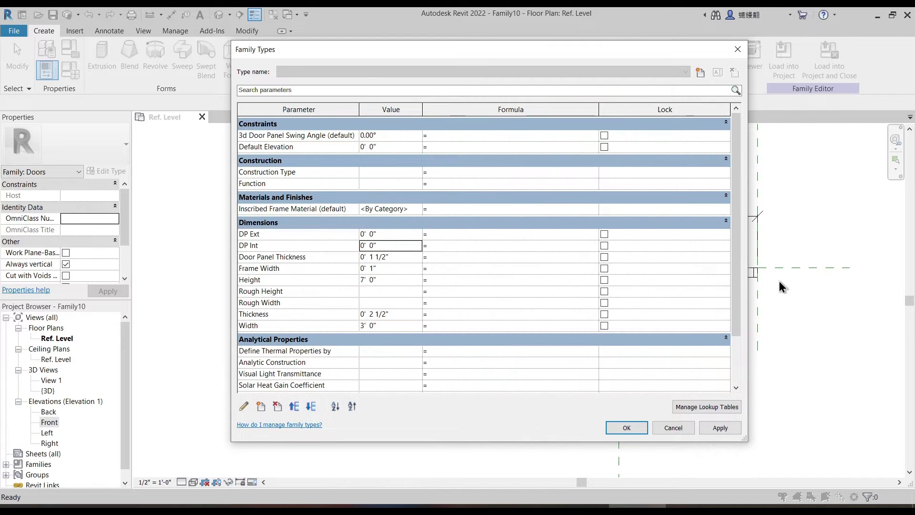
left_click_drag(599, 109, 610, 110)
Step: Set the DP Ext formula to (Thickness - Door Panel Thickness) / 2
left_click(452, 245)
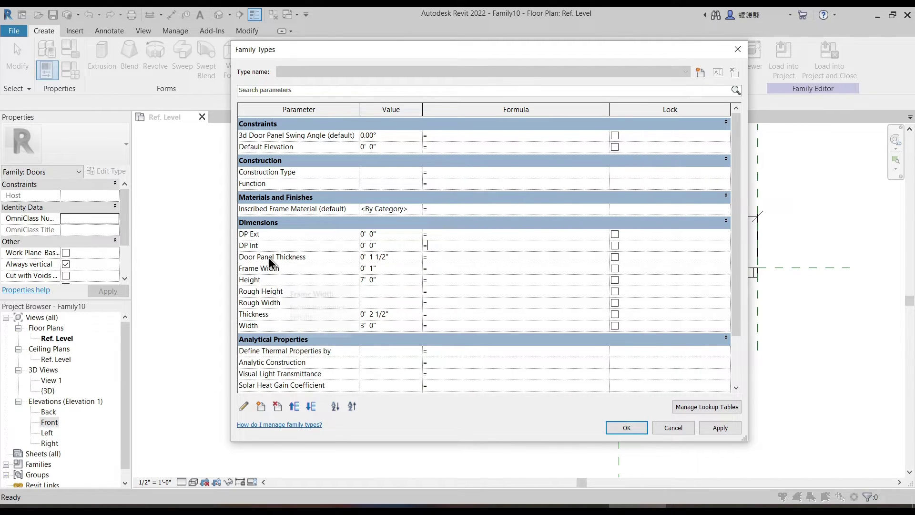
left_click(441, 233)
type("Thickness - Door ")
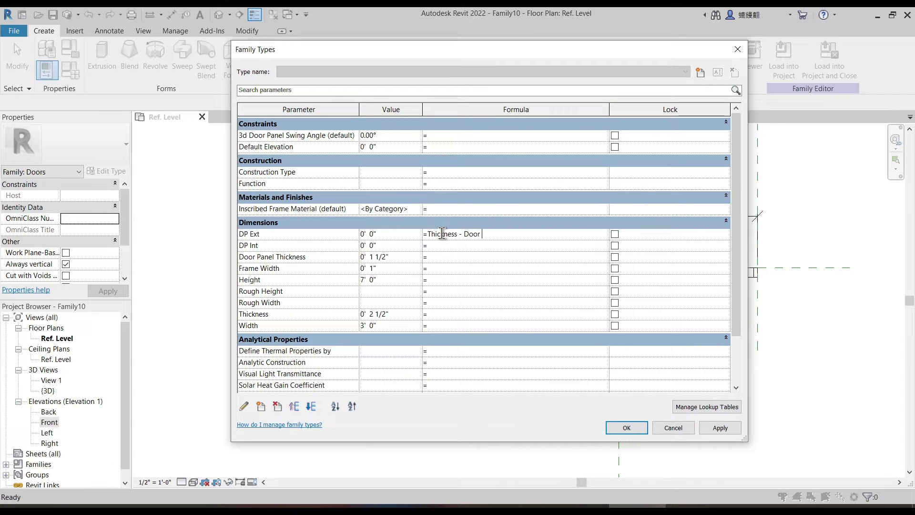
type("Panel Thickness")
key("Home")
type("(")
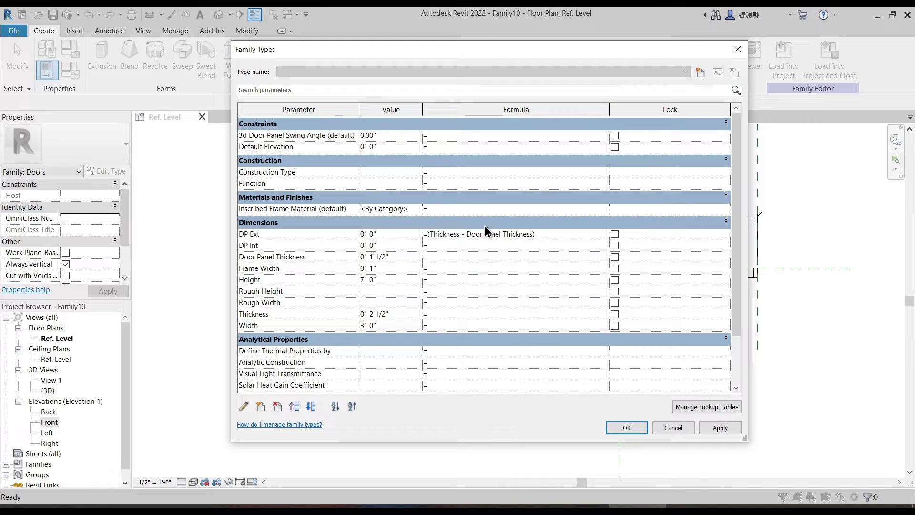
key("Return")
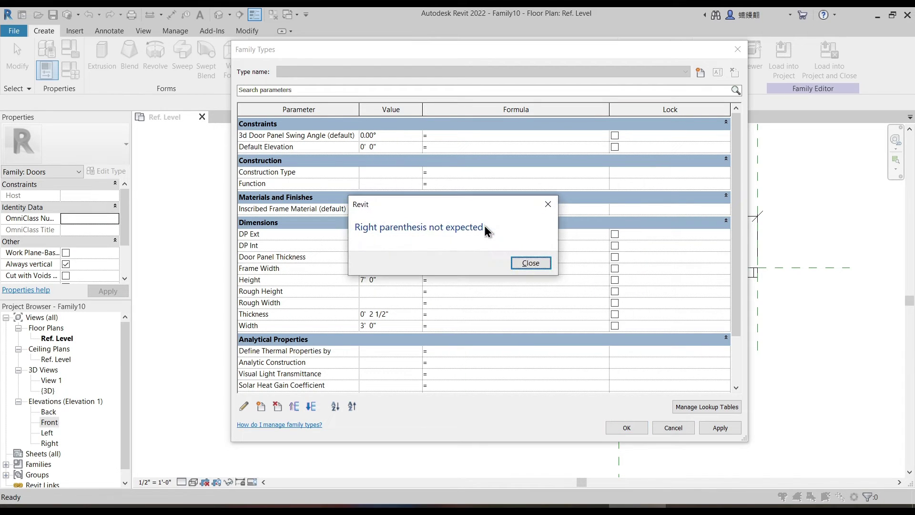
left_click(529, 263)
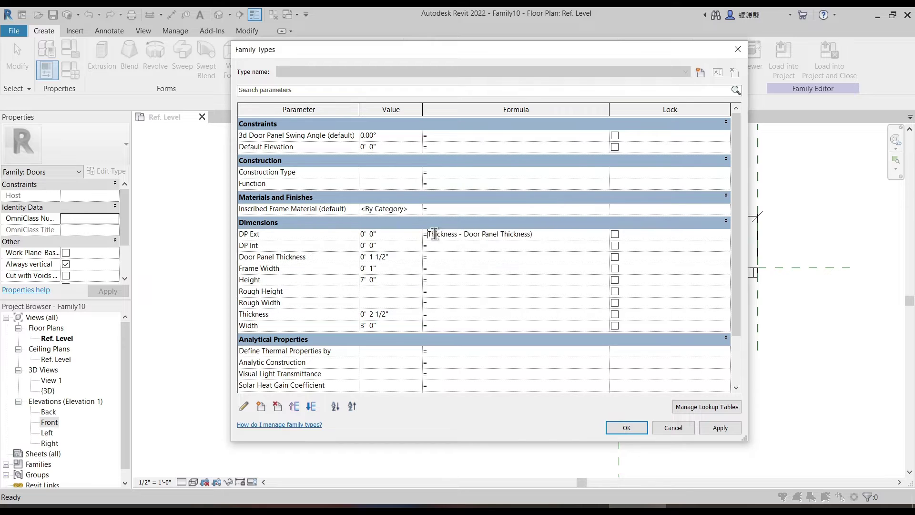
type("(")
left_click(557, 232)
type("/2")
key("Tab")
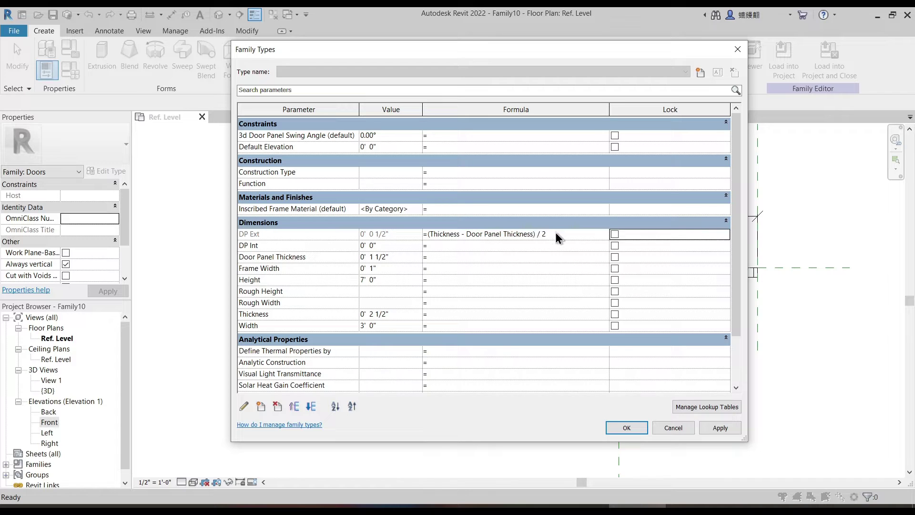
Step: Set the DP Int formula to DP Ext + Door Panel Thickness, then apply the parameter changes and close Family Types
left_click(458, 245)
type("DP")
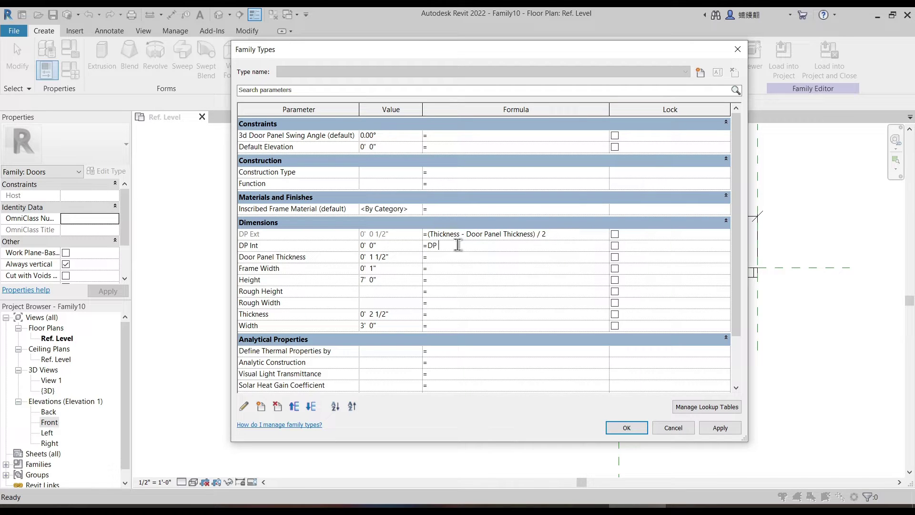
type(" Ext + Door Panel Thickness ltn")
key("BackSpace")
key("BackSpace")
type("tself")
key("BackSpace")
key("BackSpace")
key("BackSpace")
key("BackSpace")
key("BackSpace")
key("Tab")
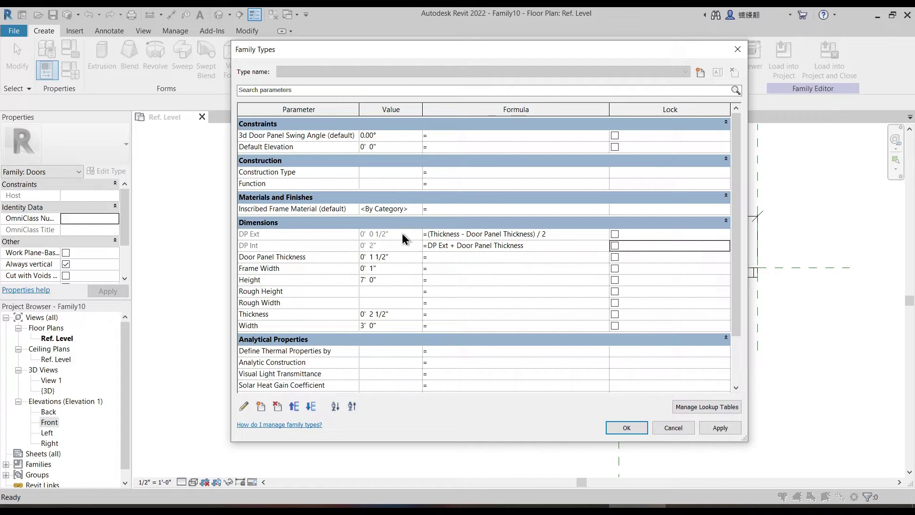
left_click(725, 427)
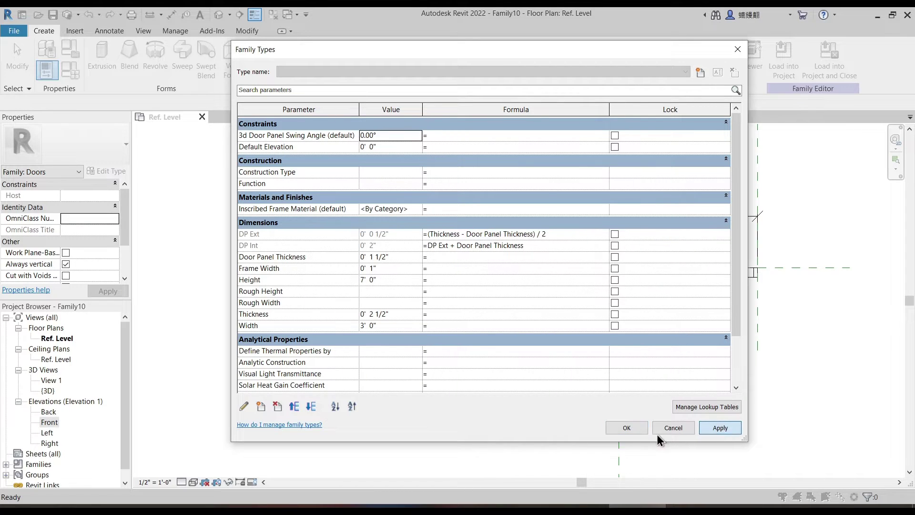
left_click(625, 429)
Step: Set the work plane by picking the vertical plane of the horizontal reference line, and open the Front elevation
middle_click_drag(431, 273, 422, 277)
middle_click_drag(418, 194, 381, 268)
scroll(365, 236, "down", 1)
scroll(384, 220, "up", 4)
scroll(509, 320, "up", 3)
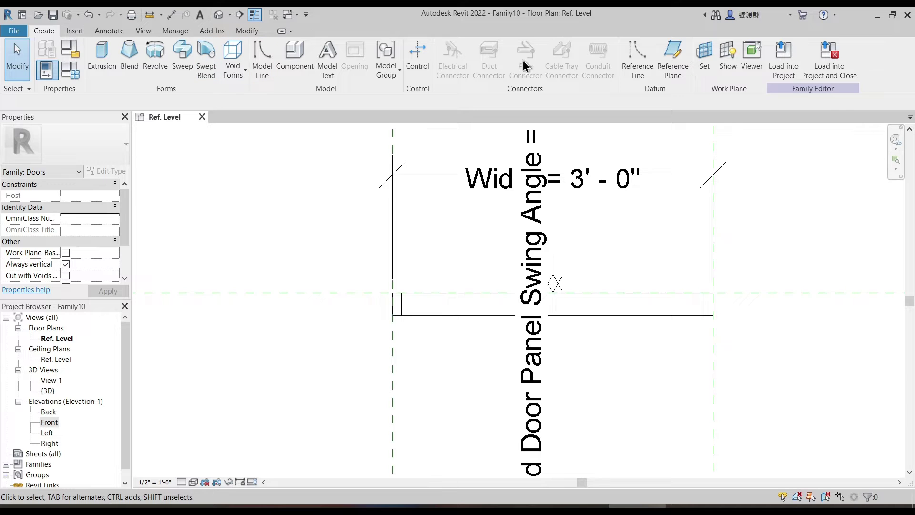
left_click(704, 55)
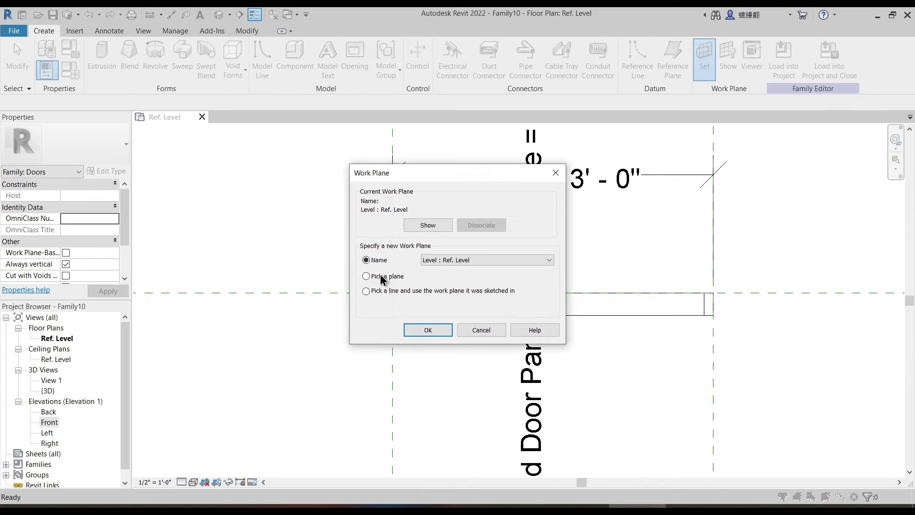
left_click(419, 334)
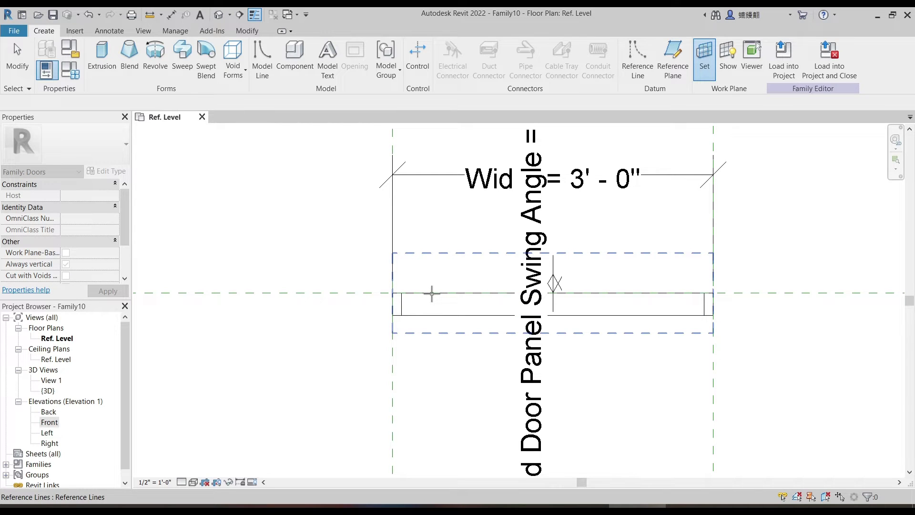
key("Tab")
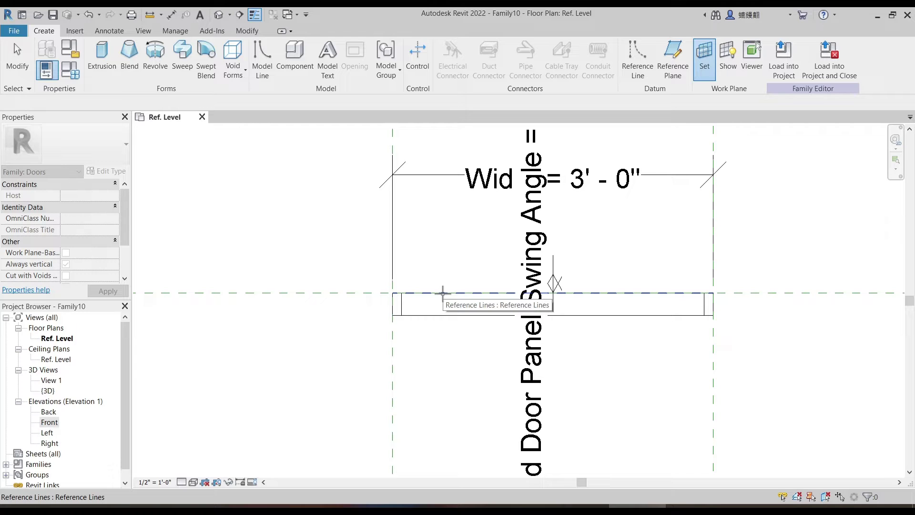
left_click(443, 293)
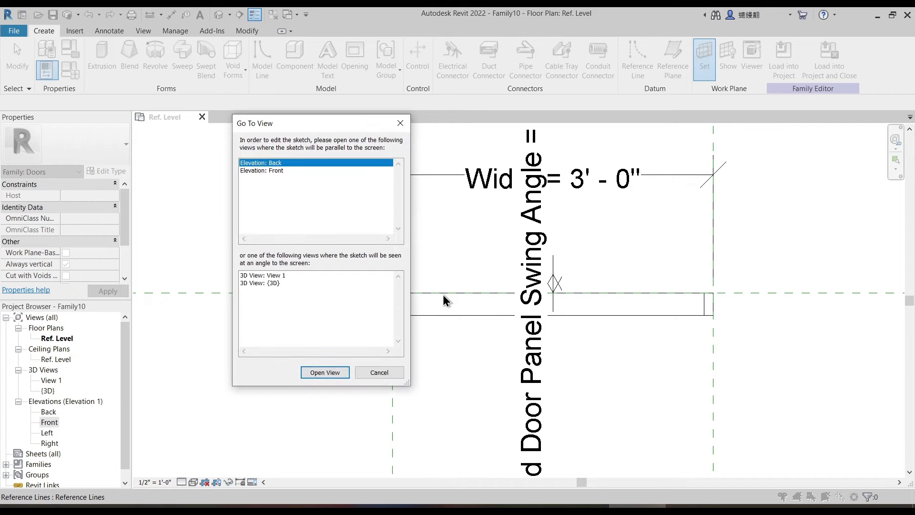
left_click(275, 171)
left_click(330, 374)
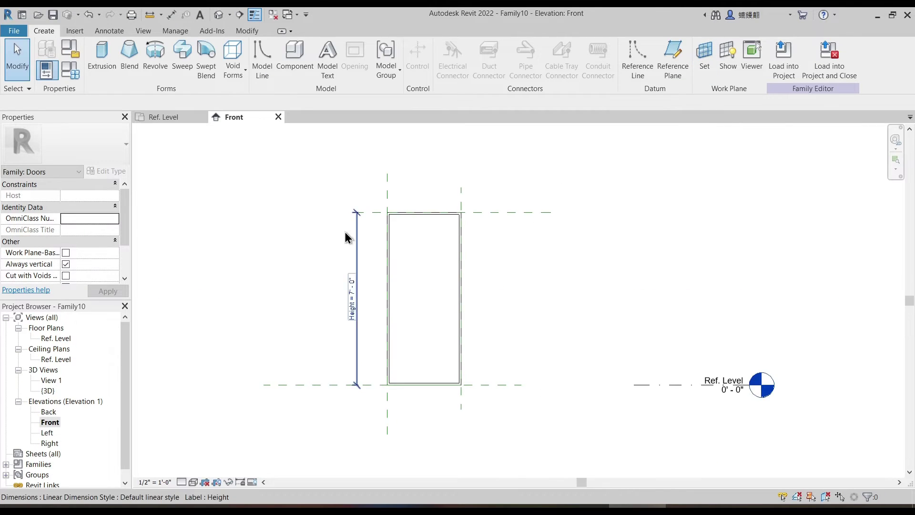
Step: Start an extrusion and sketch a rectangle from the upper-left inner corner of the door frame
left_click(98, 55)
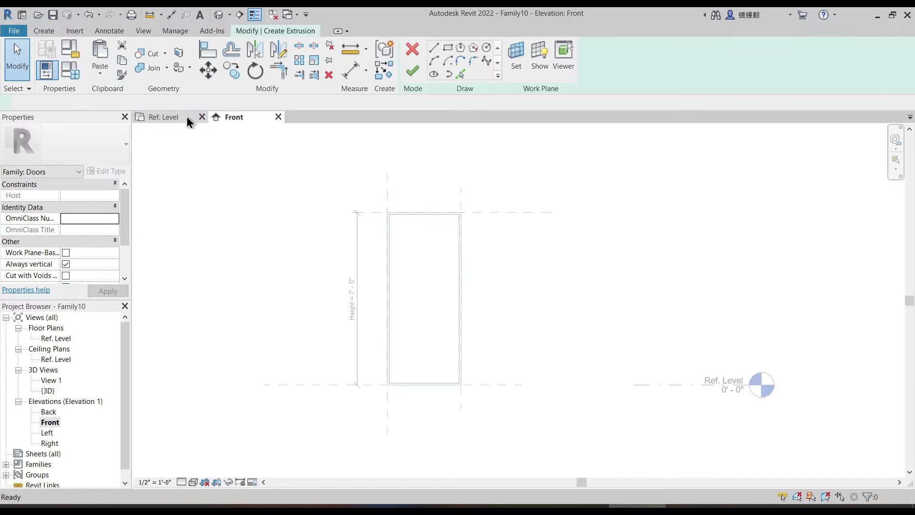
middle_click_drag(259, 179, 303, 171)
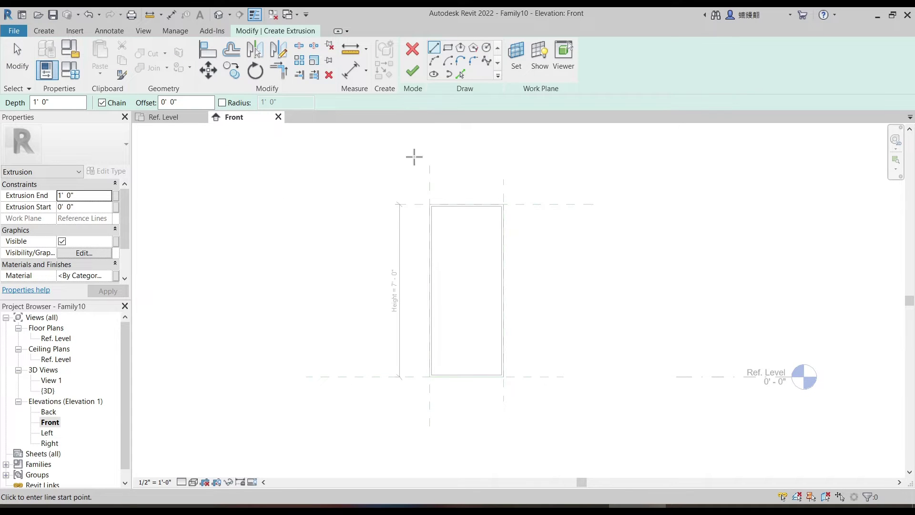
left_click(448, 47)
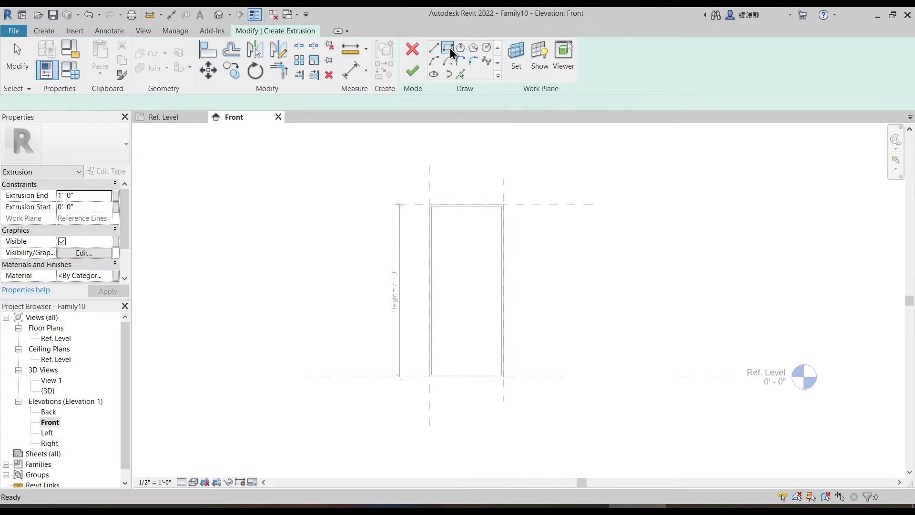
scroll(445, 227, "up", 3)
left_click(421, 188)
left_click(486, 308)
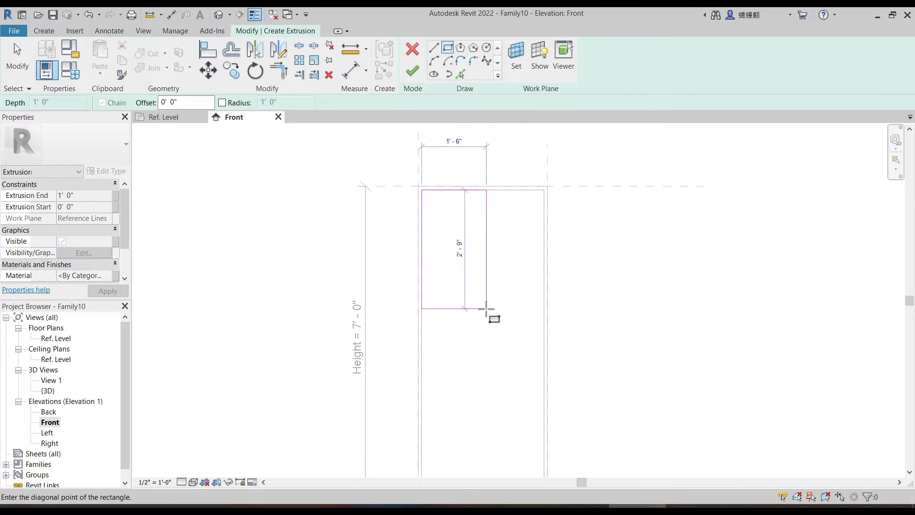